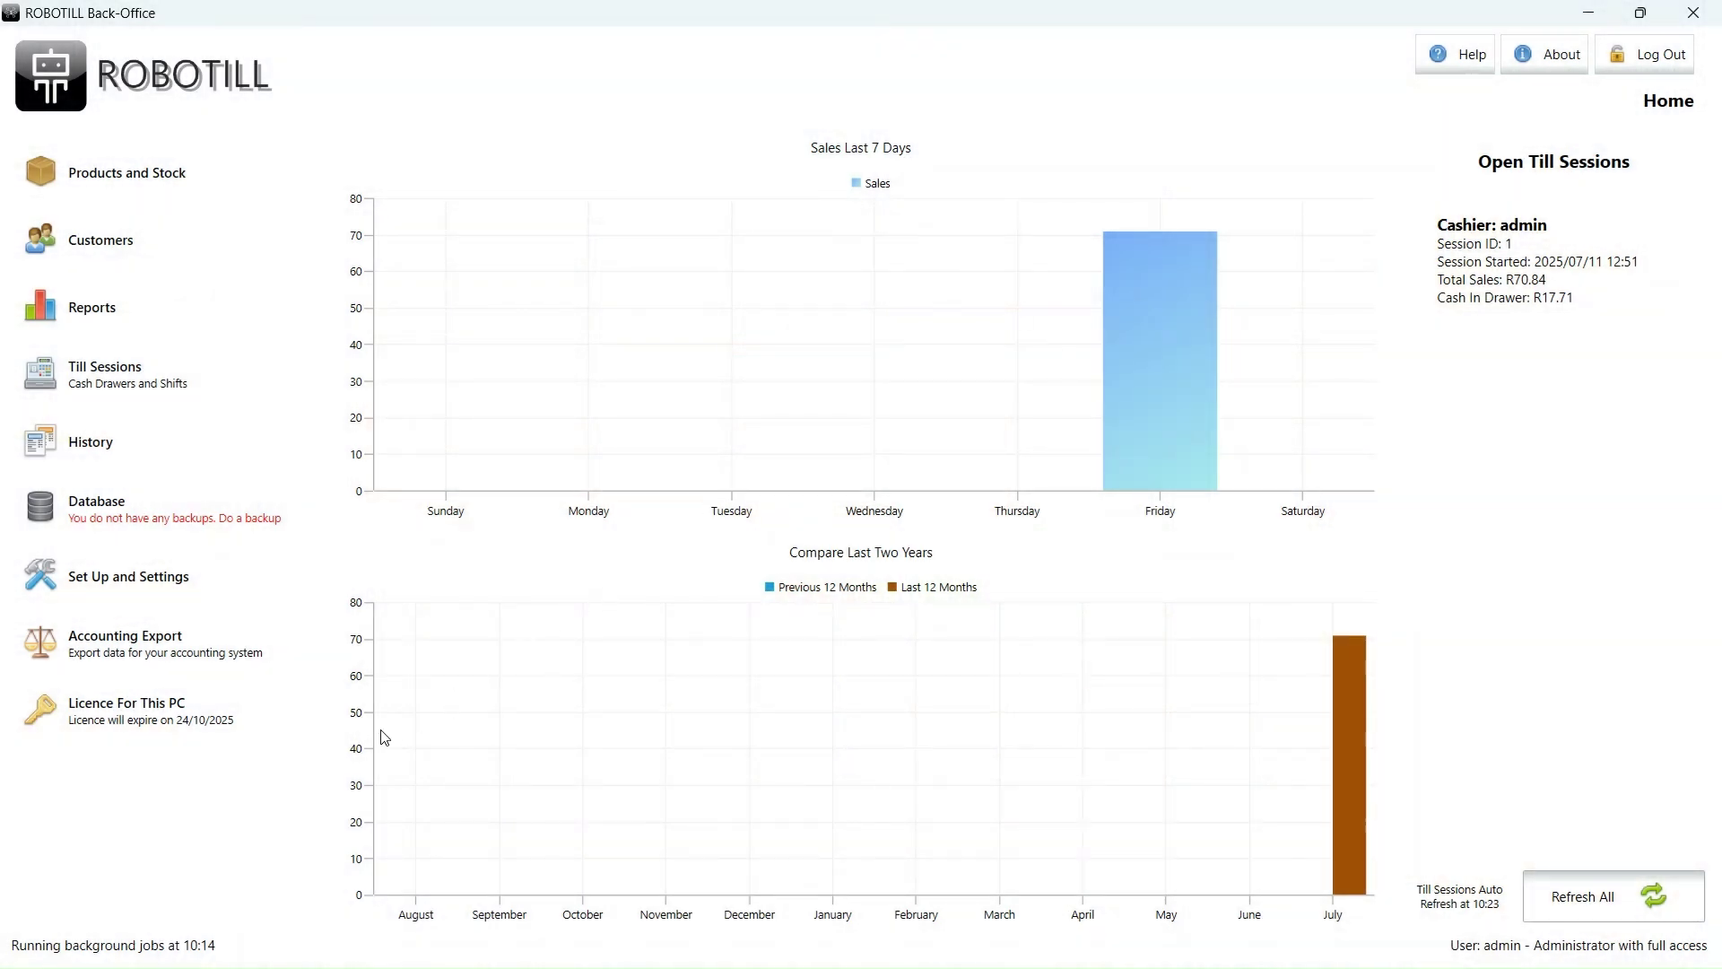
- Create a new stock location named 'Storeroom'
click(136, 604)
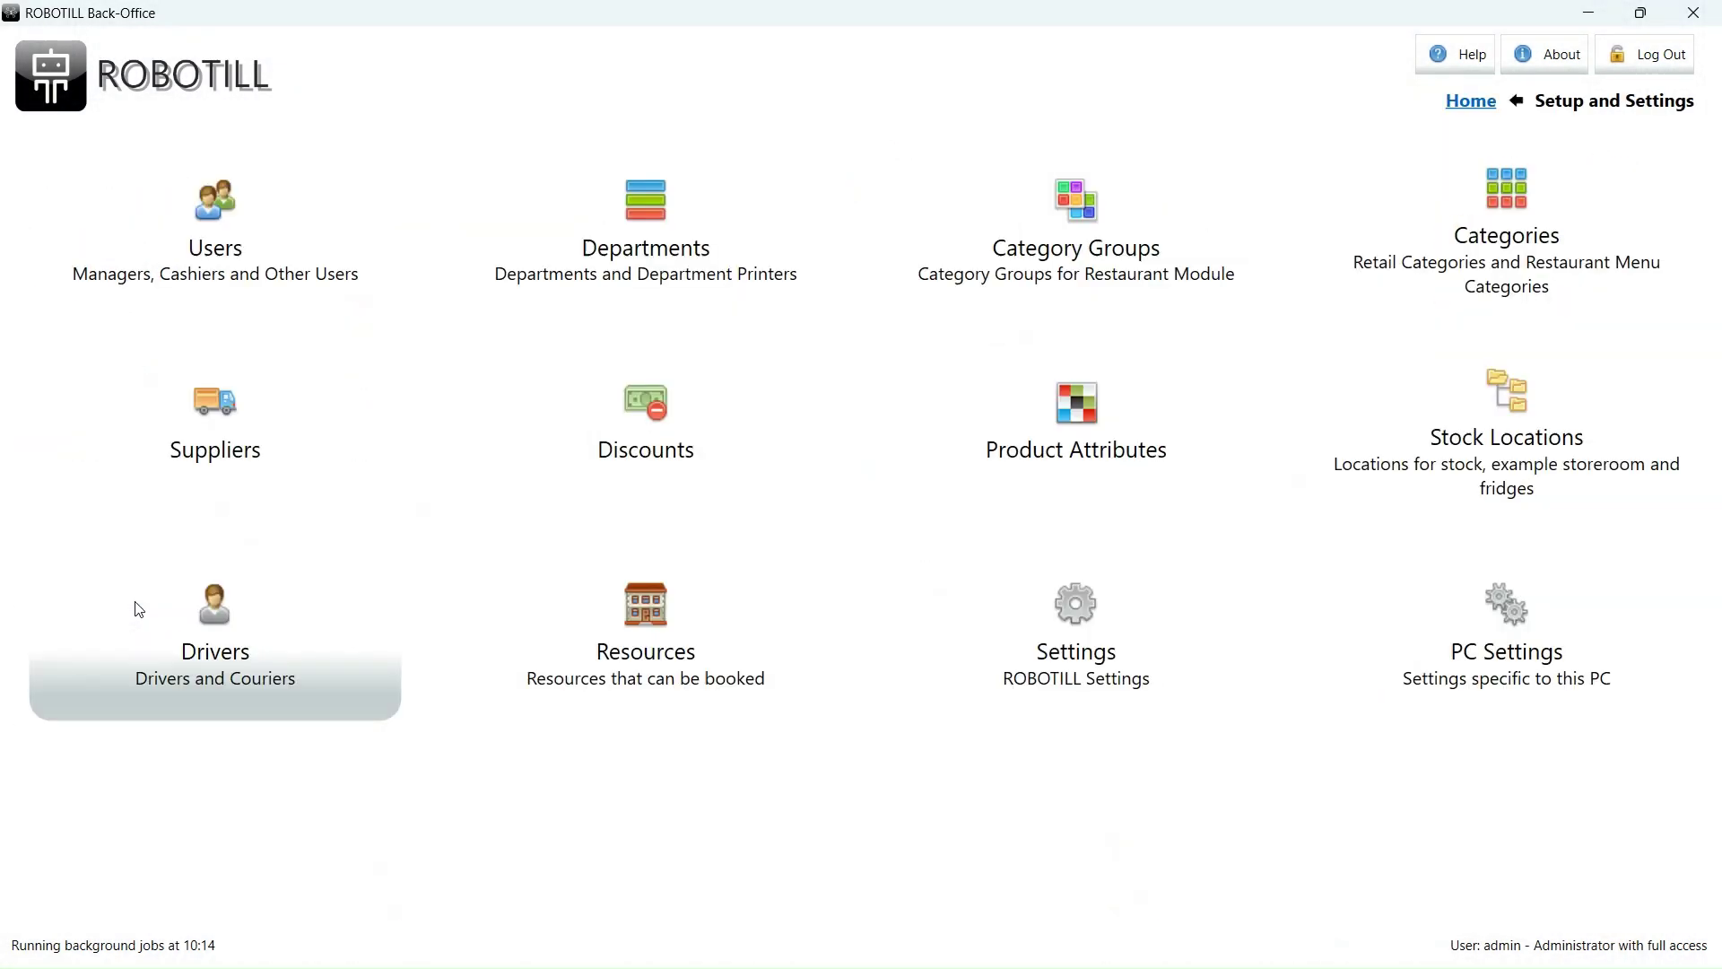
click(1467, 482)
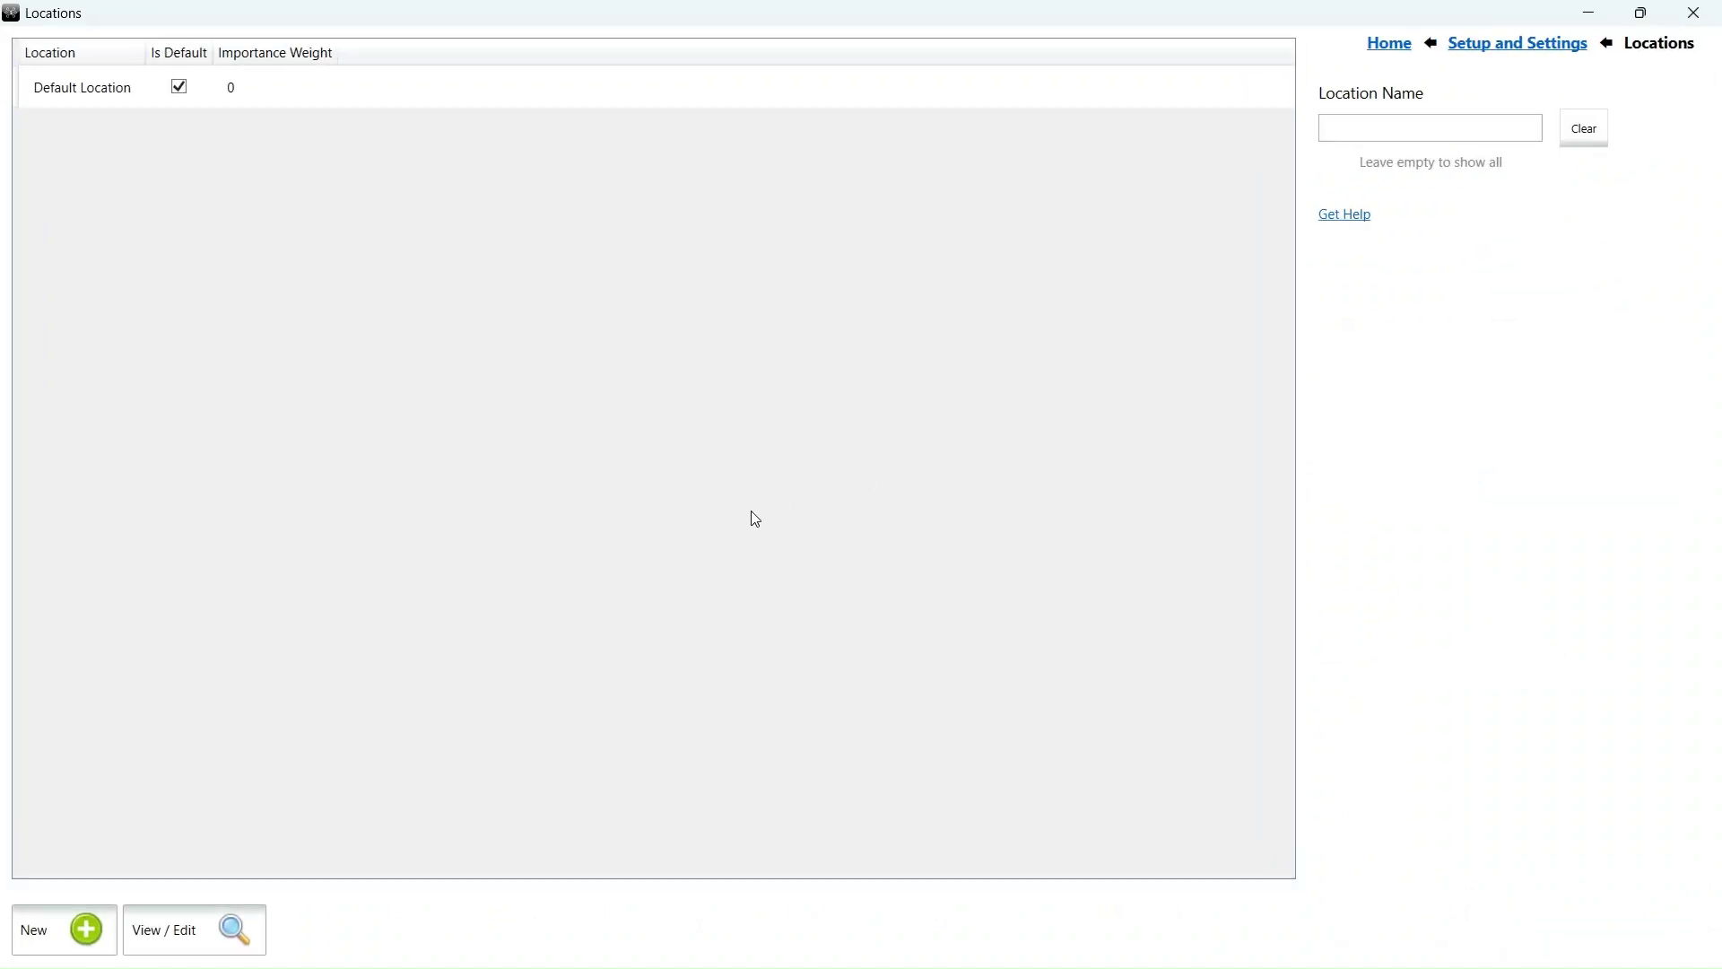
click(67, 925)
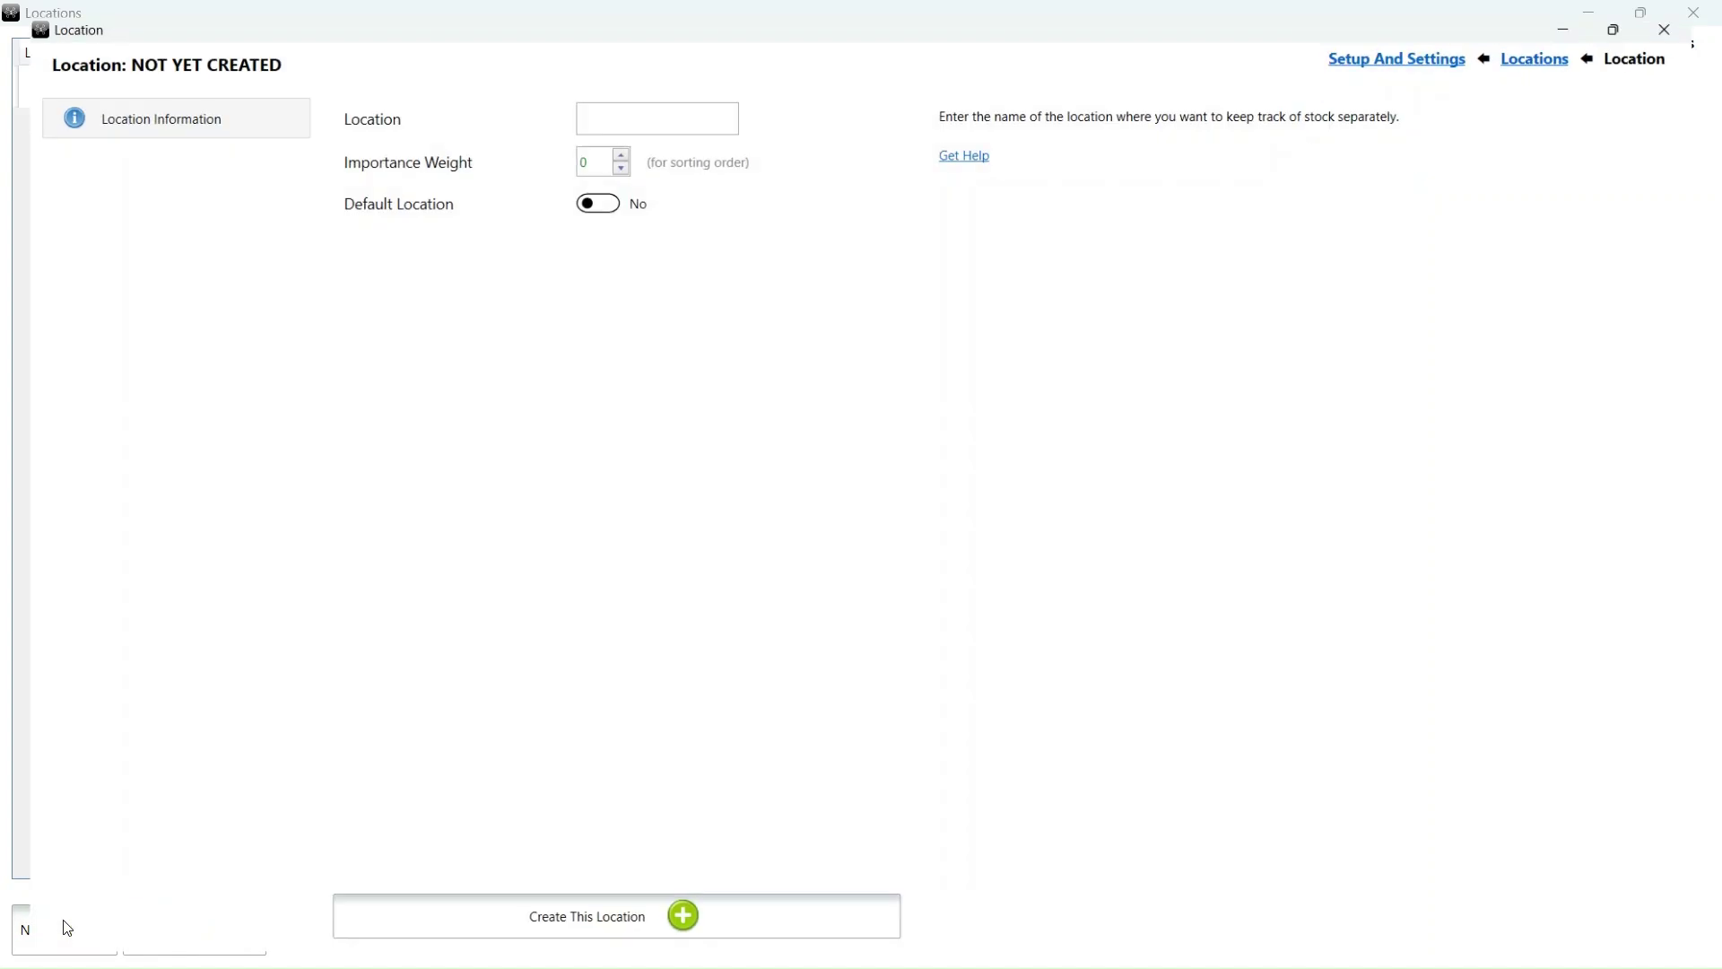
click(621, 101)
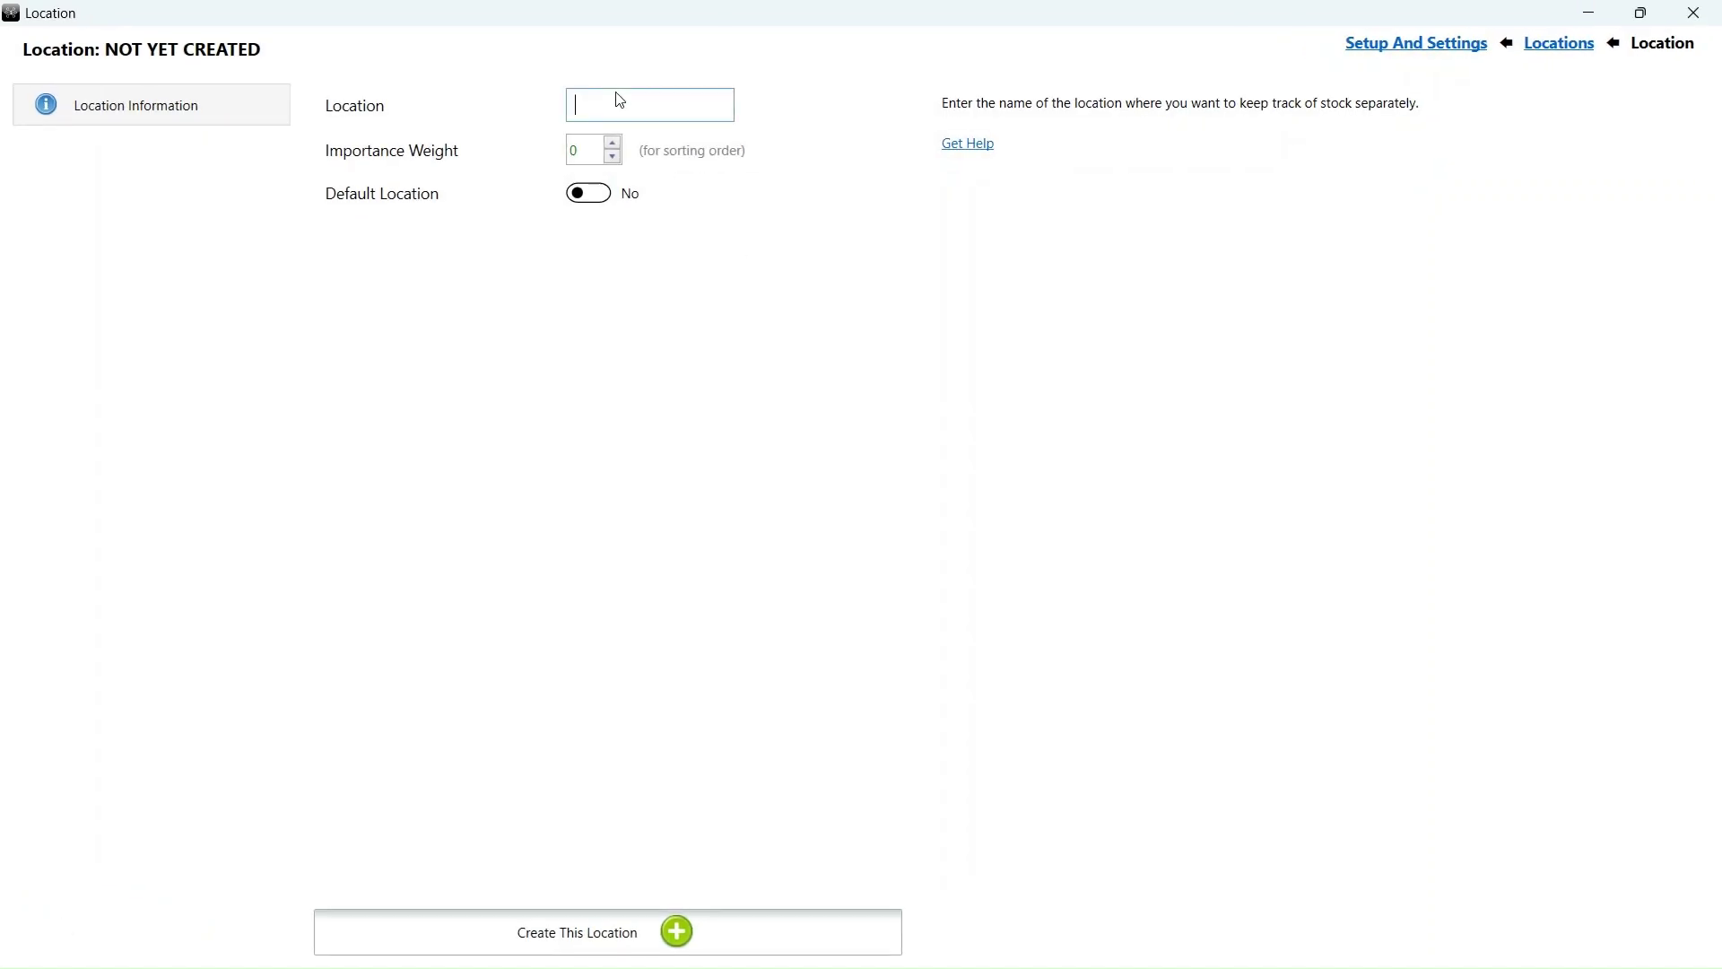
text(s)
key(BackSpace)
text(Storeroom)
click(621, 935)
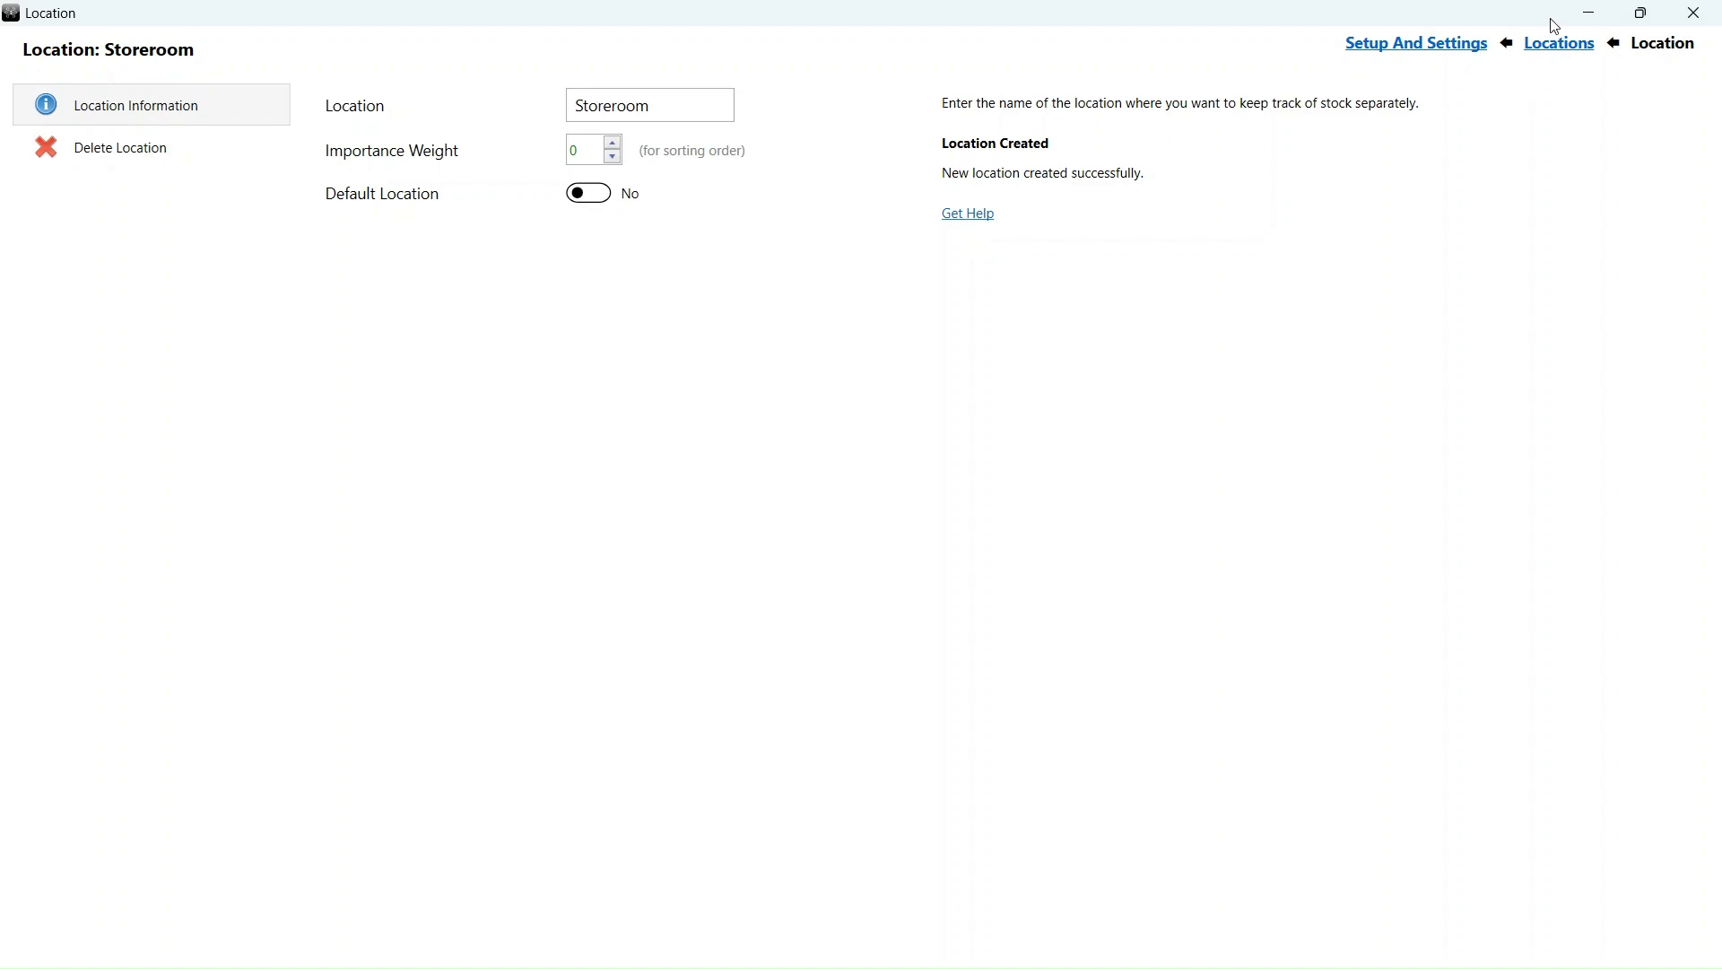
- Create a second stock location named 'Bar'
click(1555, 49)
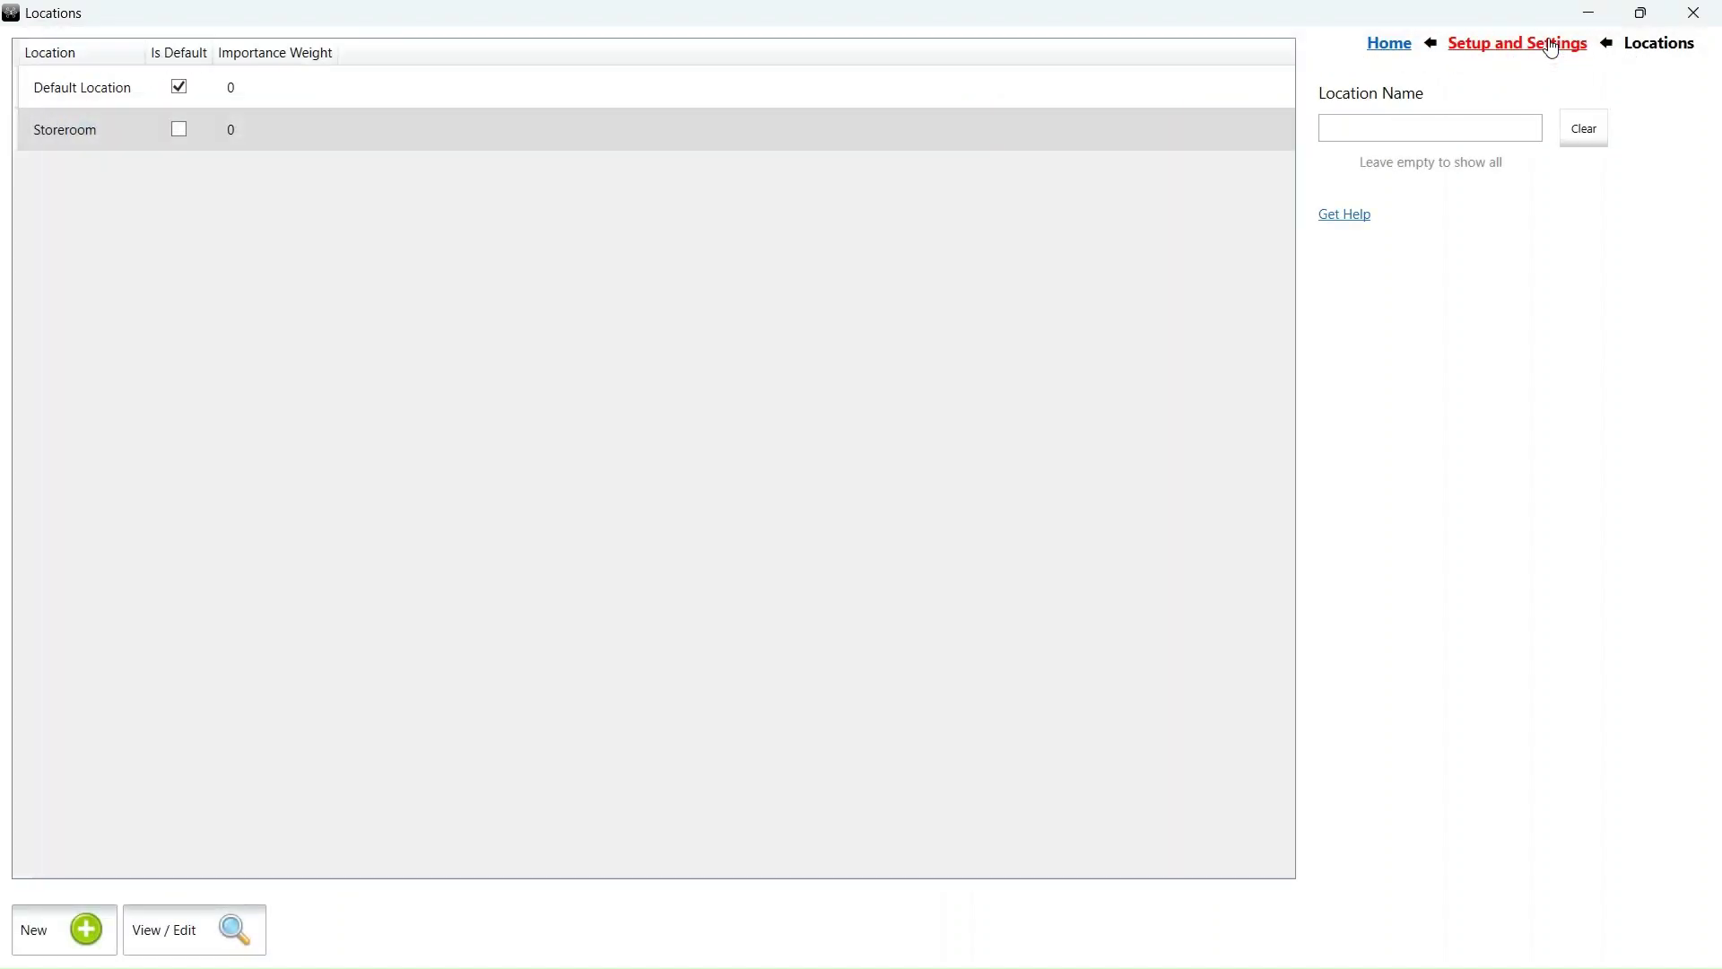
click(87, 942)
click(618, 102)
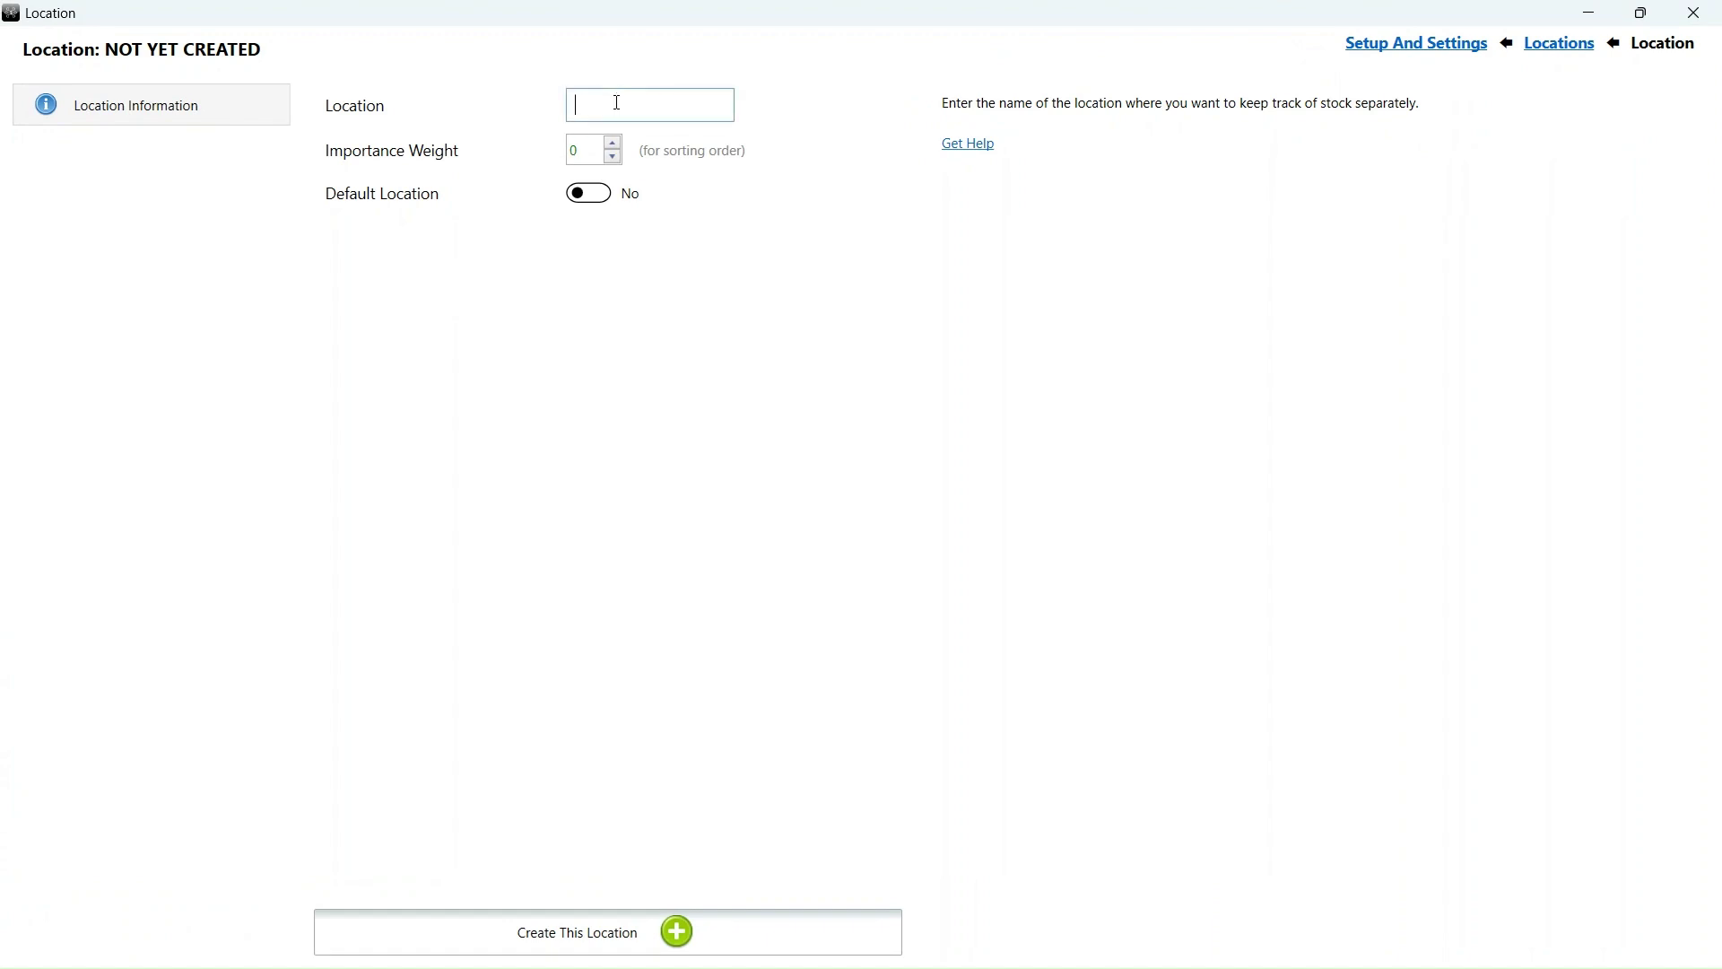
text(Bar)
click(563, 935)
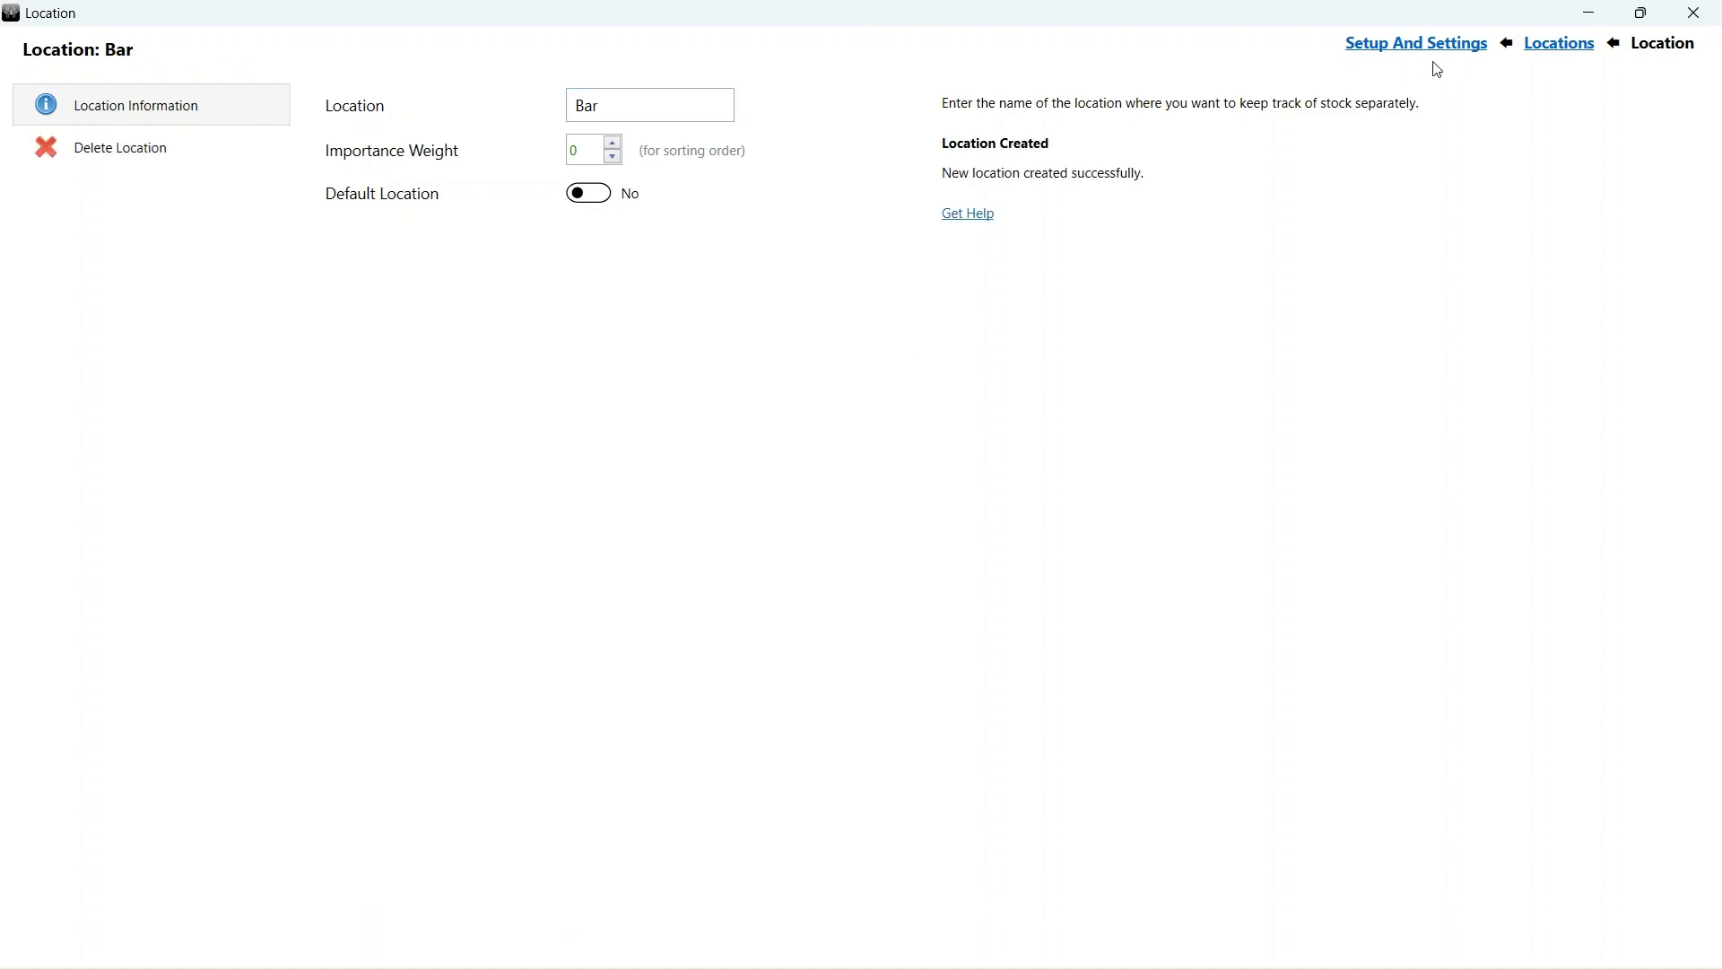
- Start a new stock receive batch with invoice number T001 from the Default Supplier
click(1545, 57)
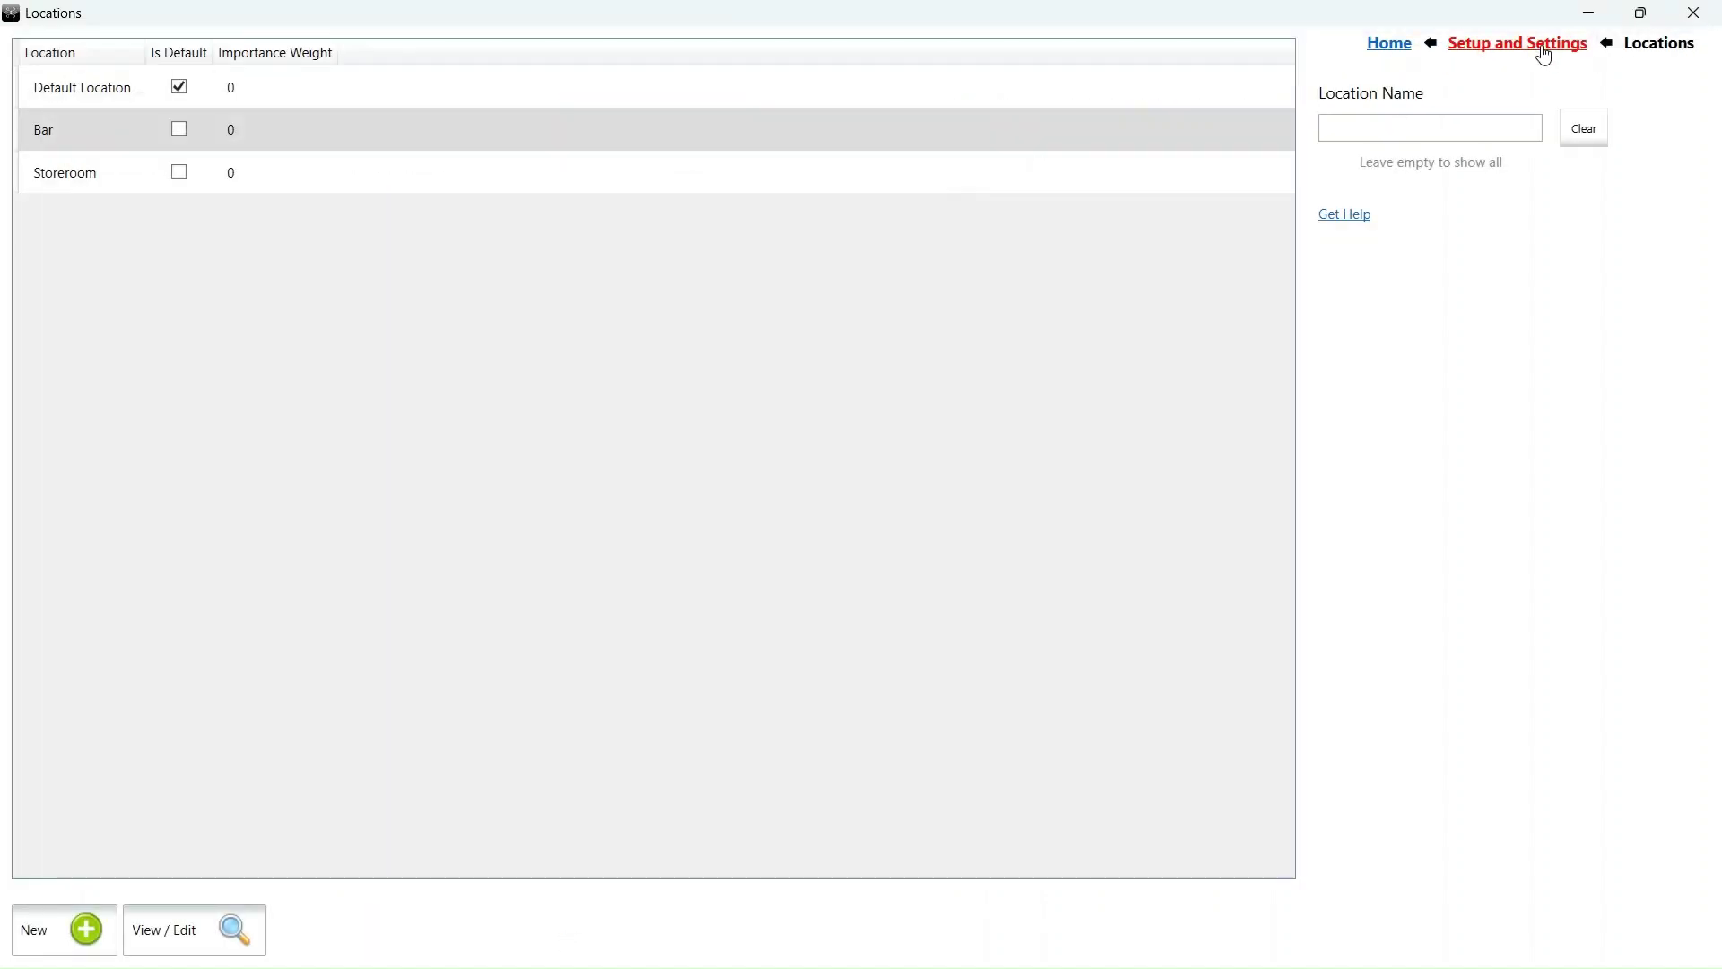
click(1389, 43)
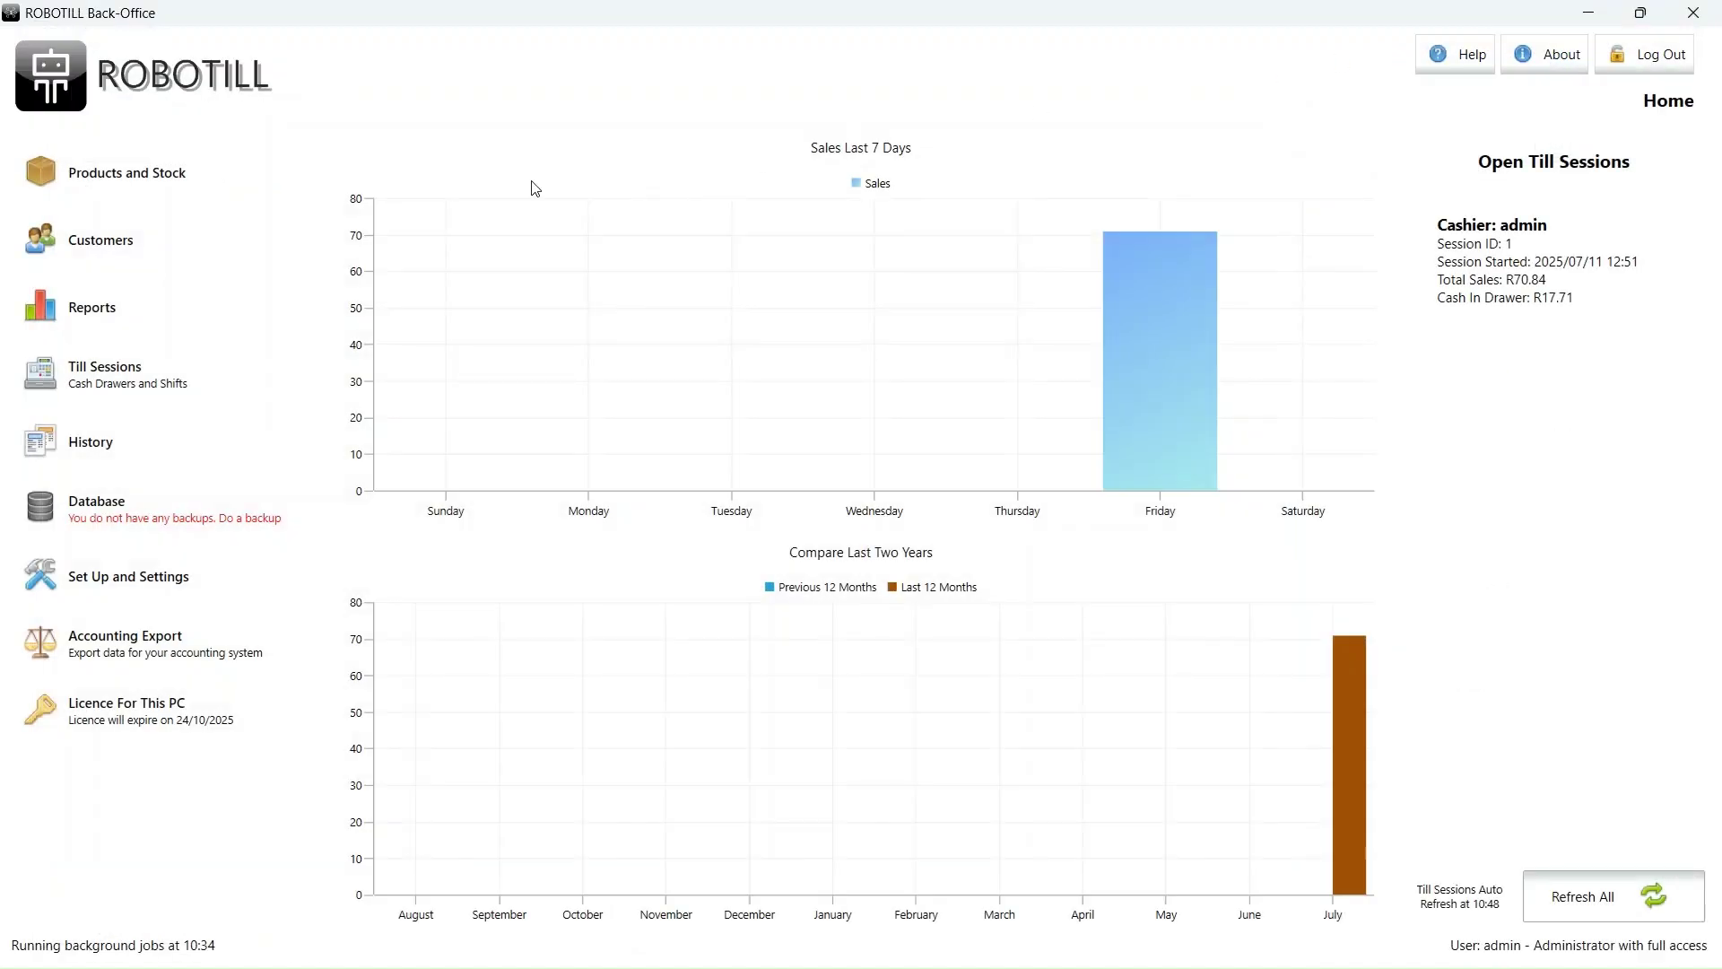
click(83, 175)
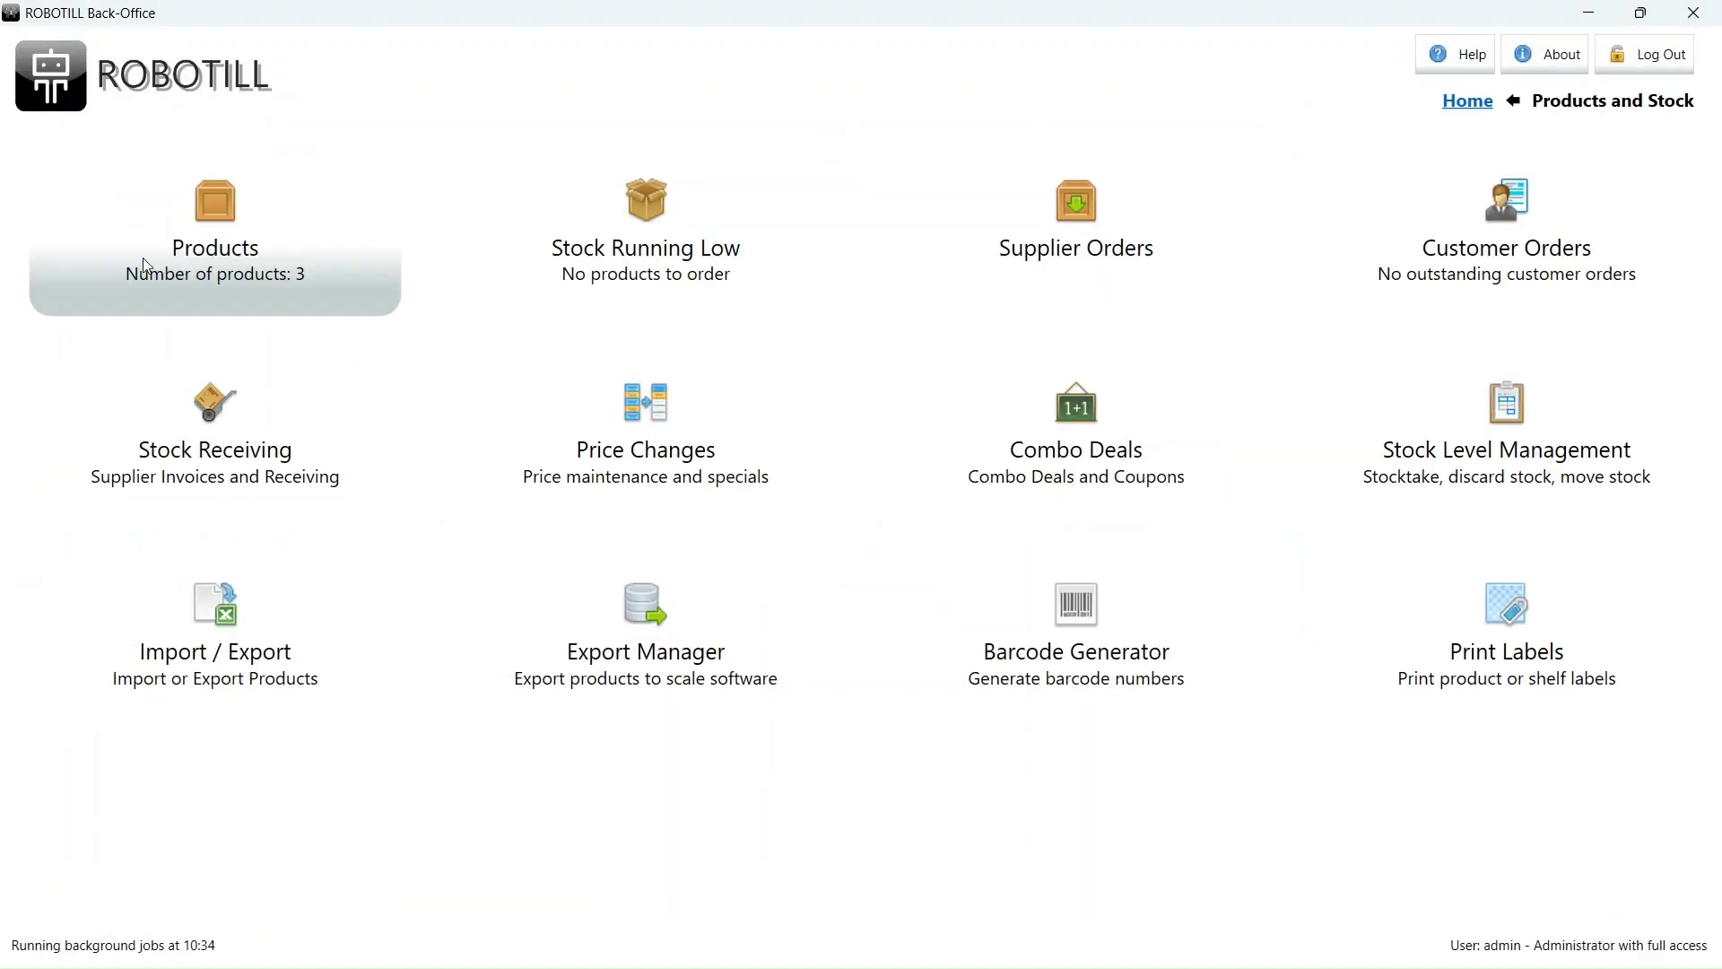
click(209, 437)
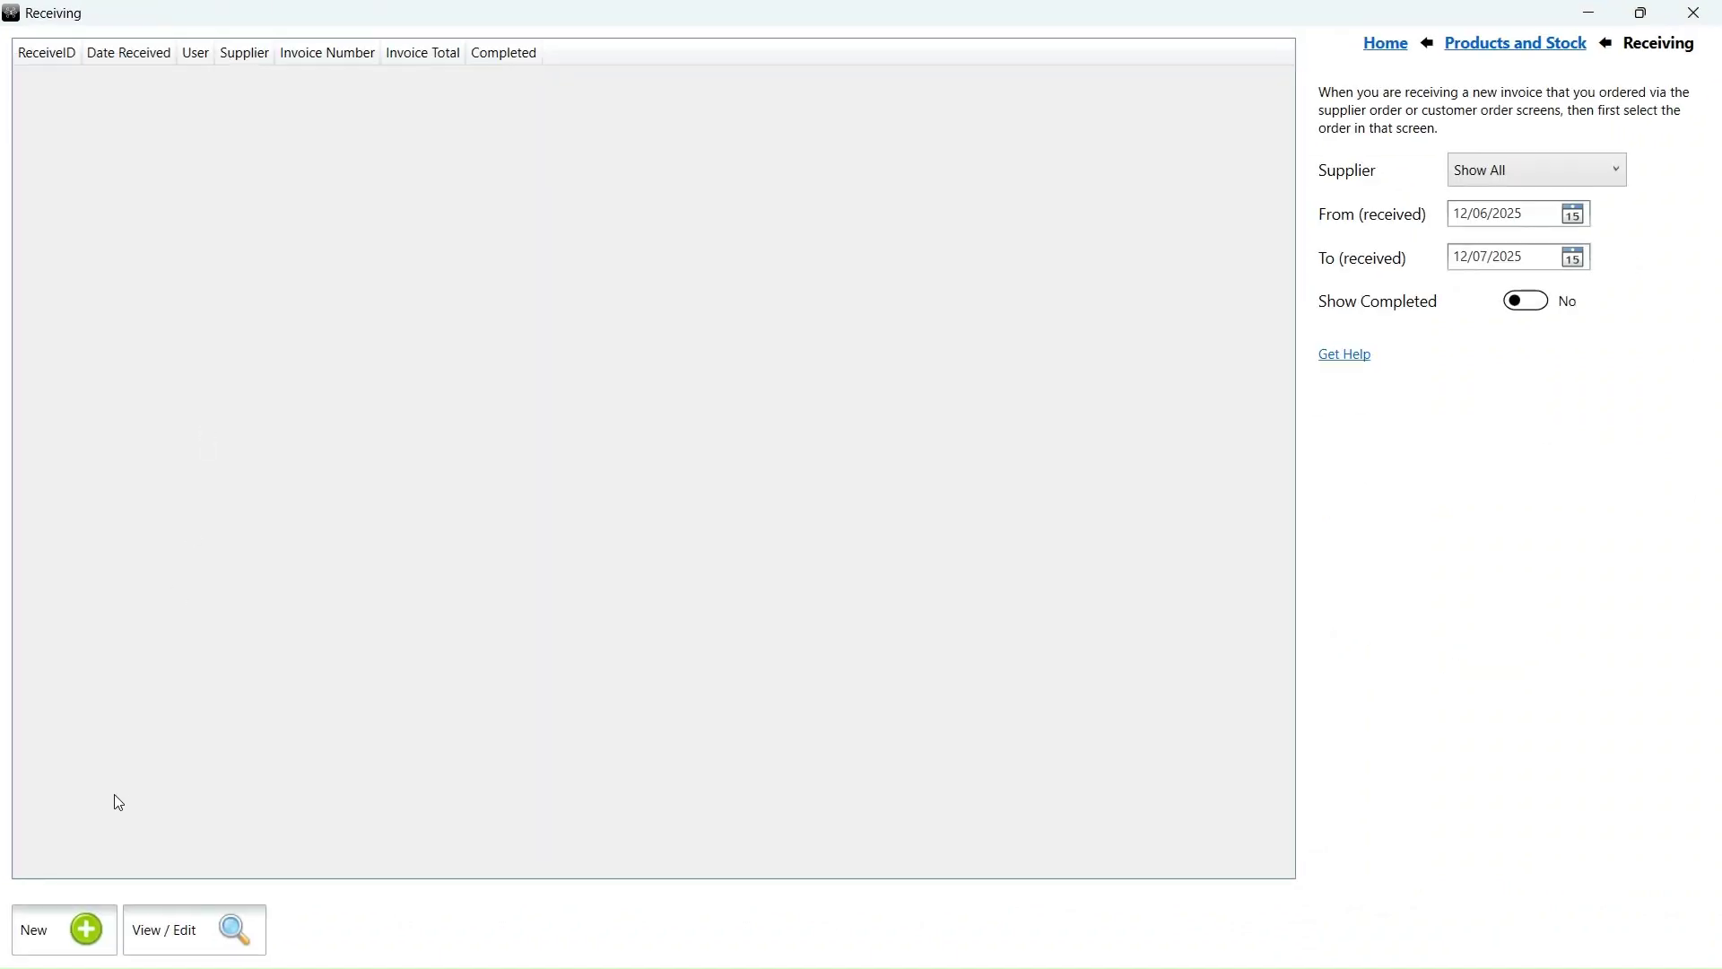
click(80, 944)
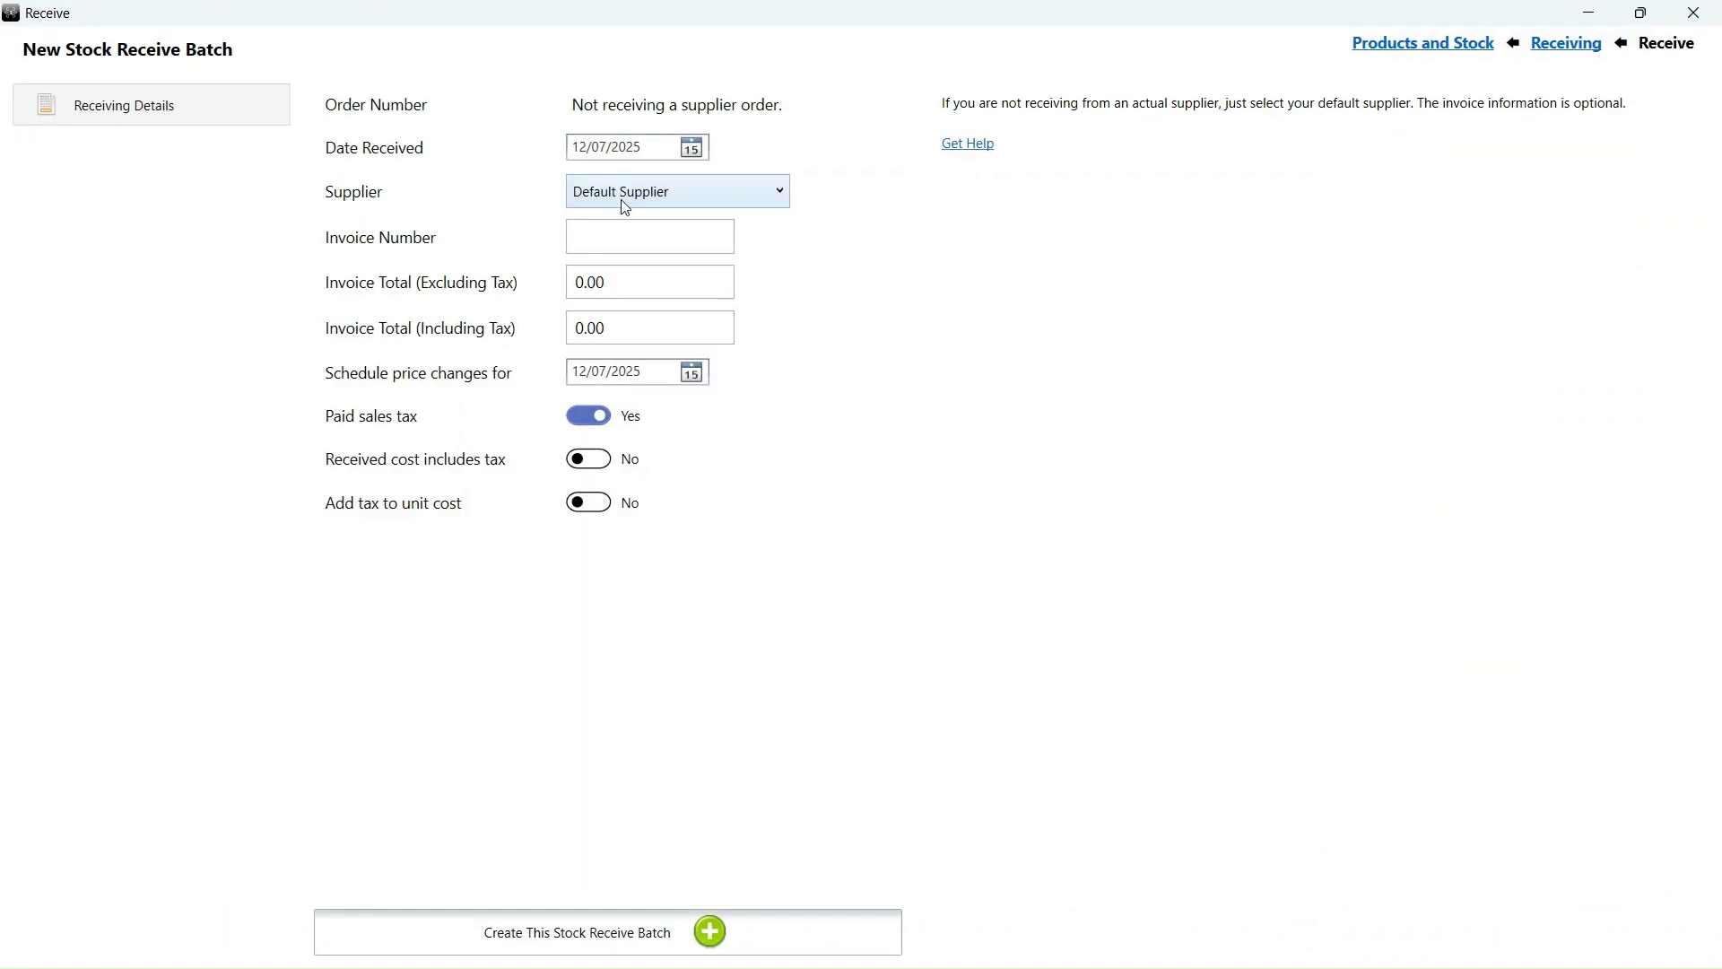
click(624, 244)
text(T001)
click(595, 935)
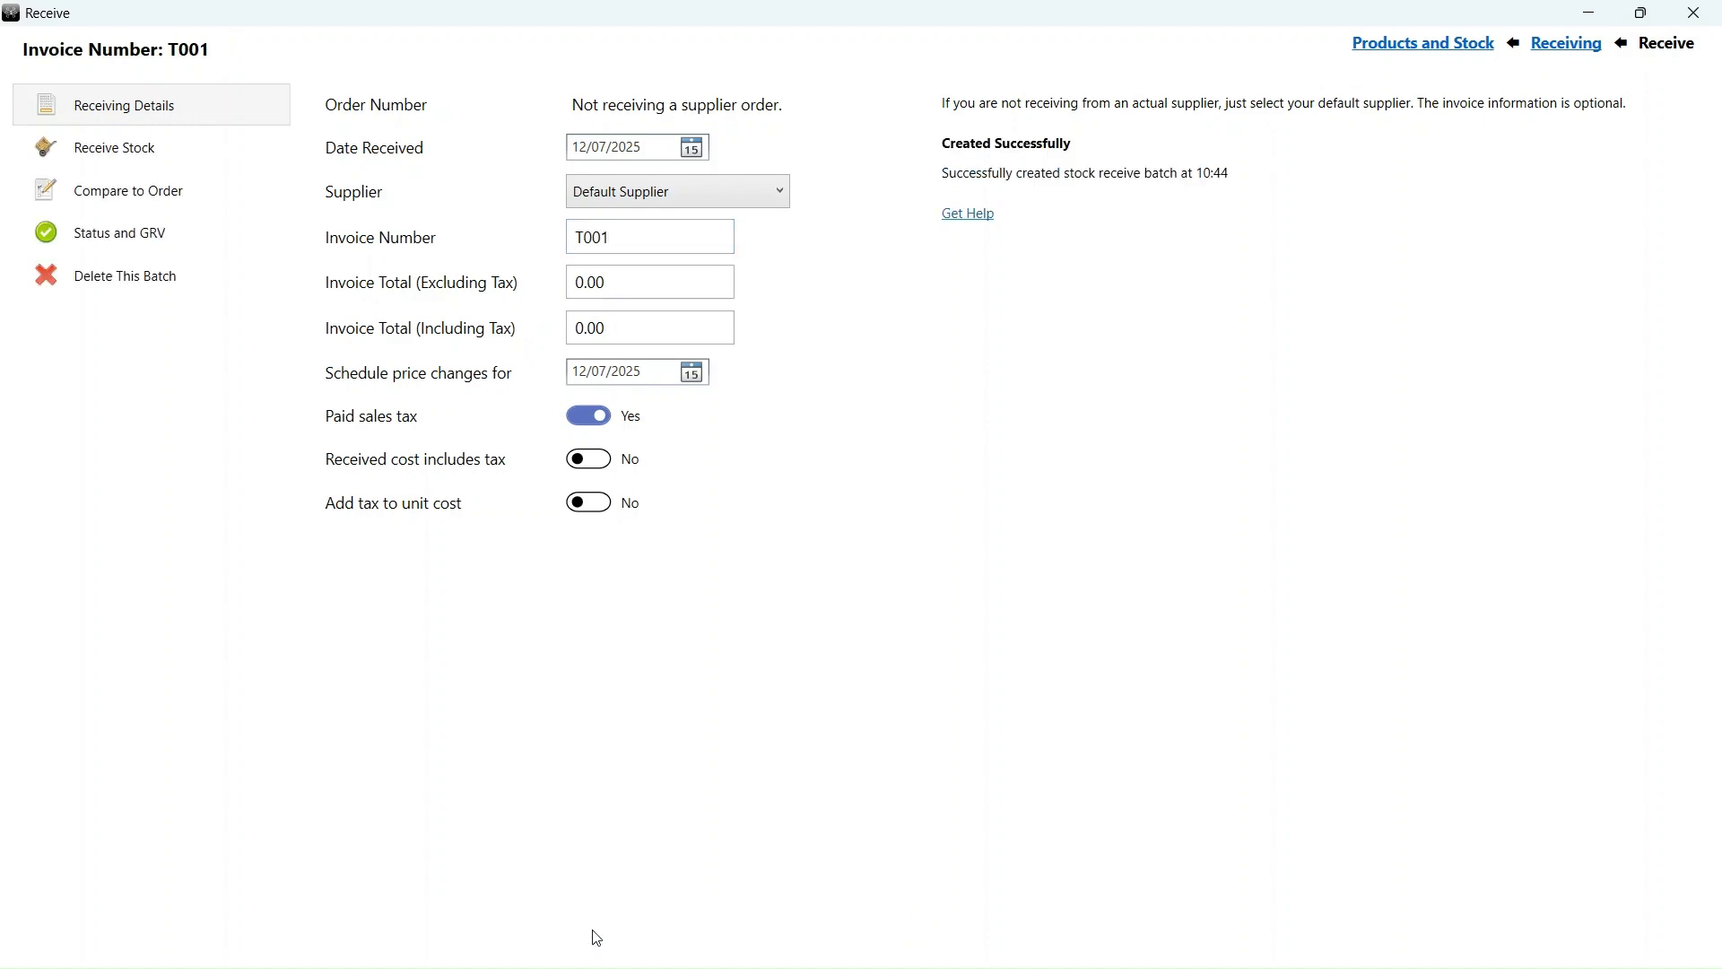
- Receive stock codes coke500 ×10, coke300 ×20 and coke2l ×10 into batch T001
click(144, 161)
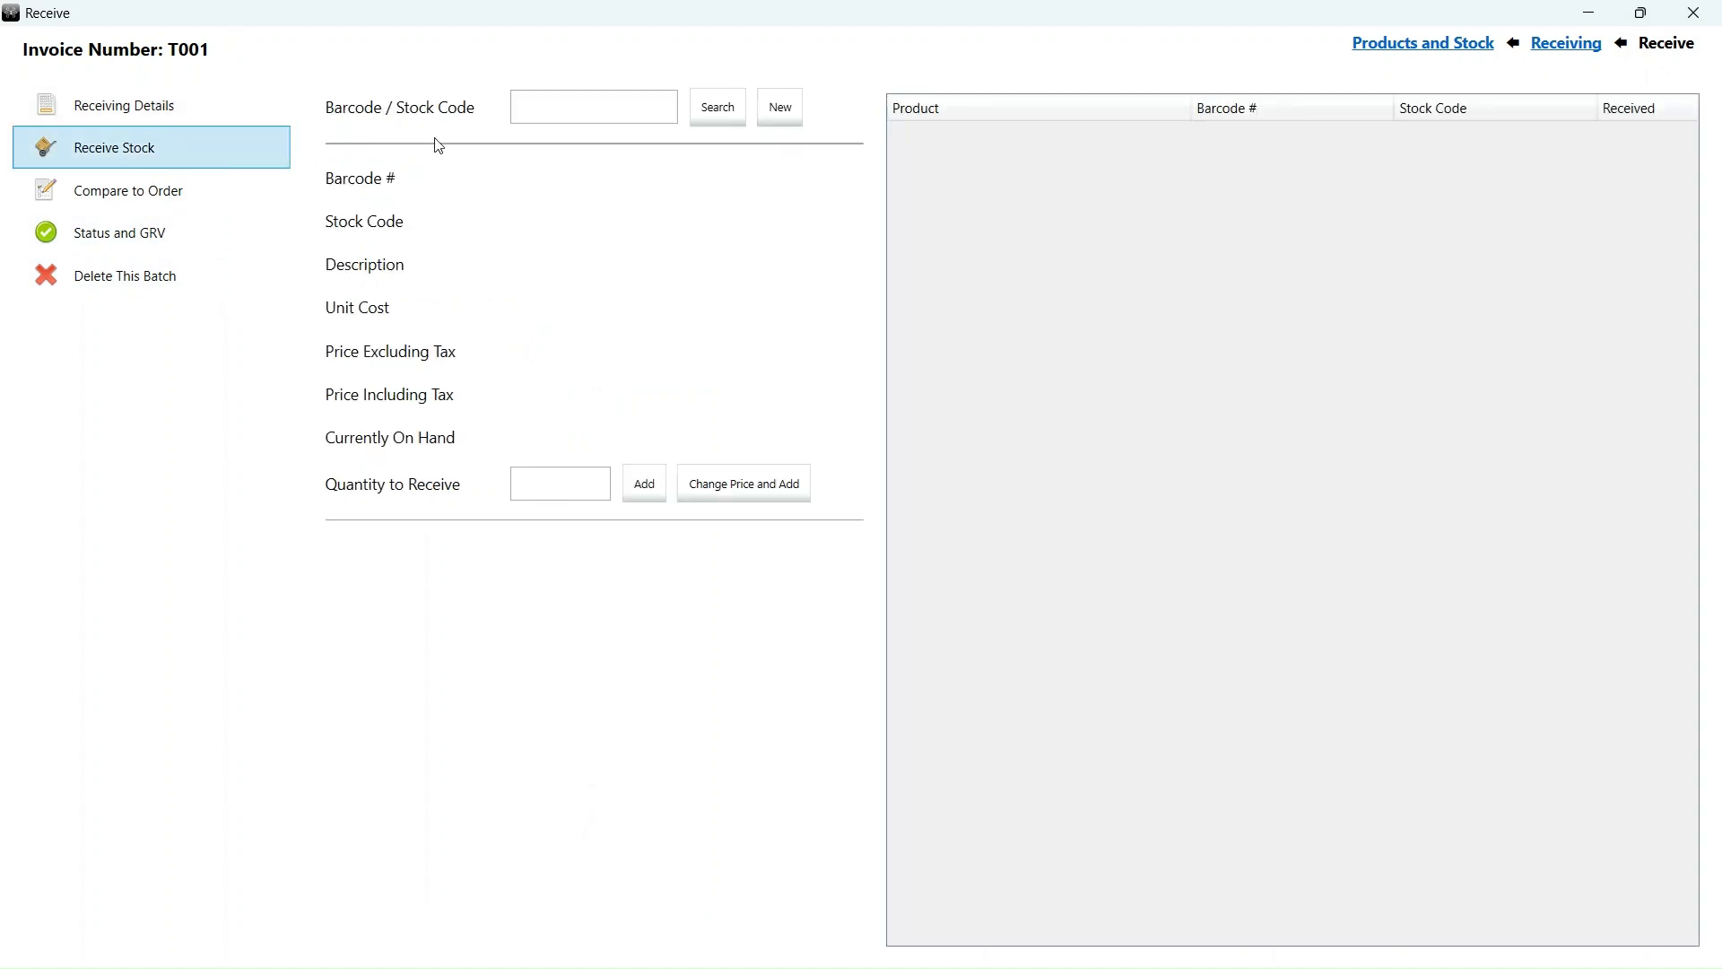
click(598, 108)
text(coke500)
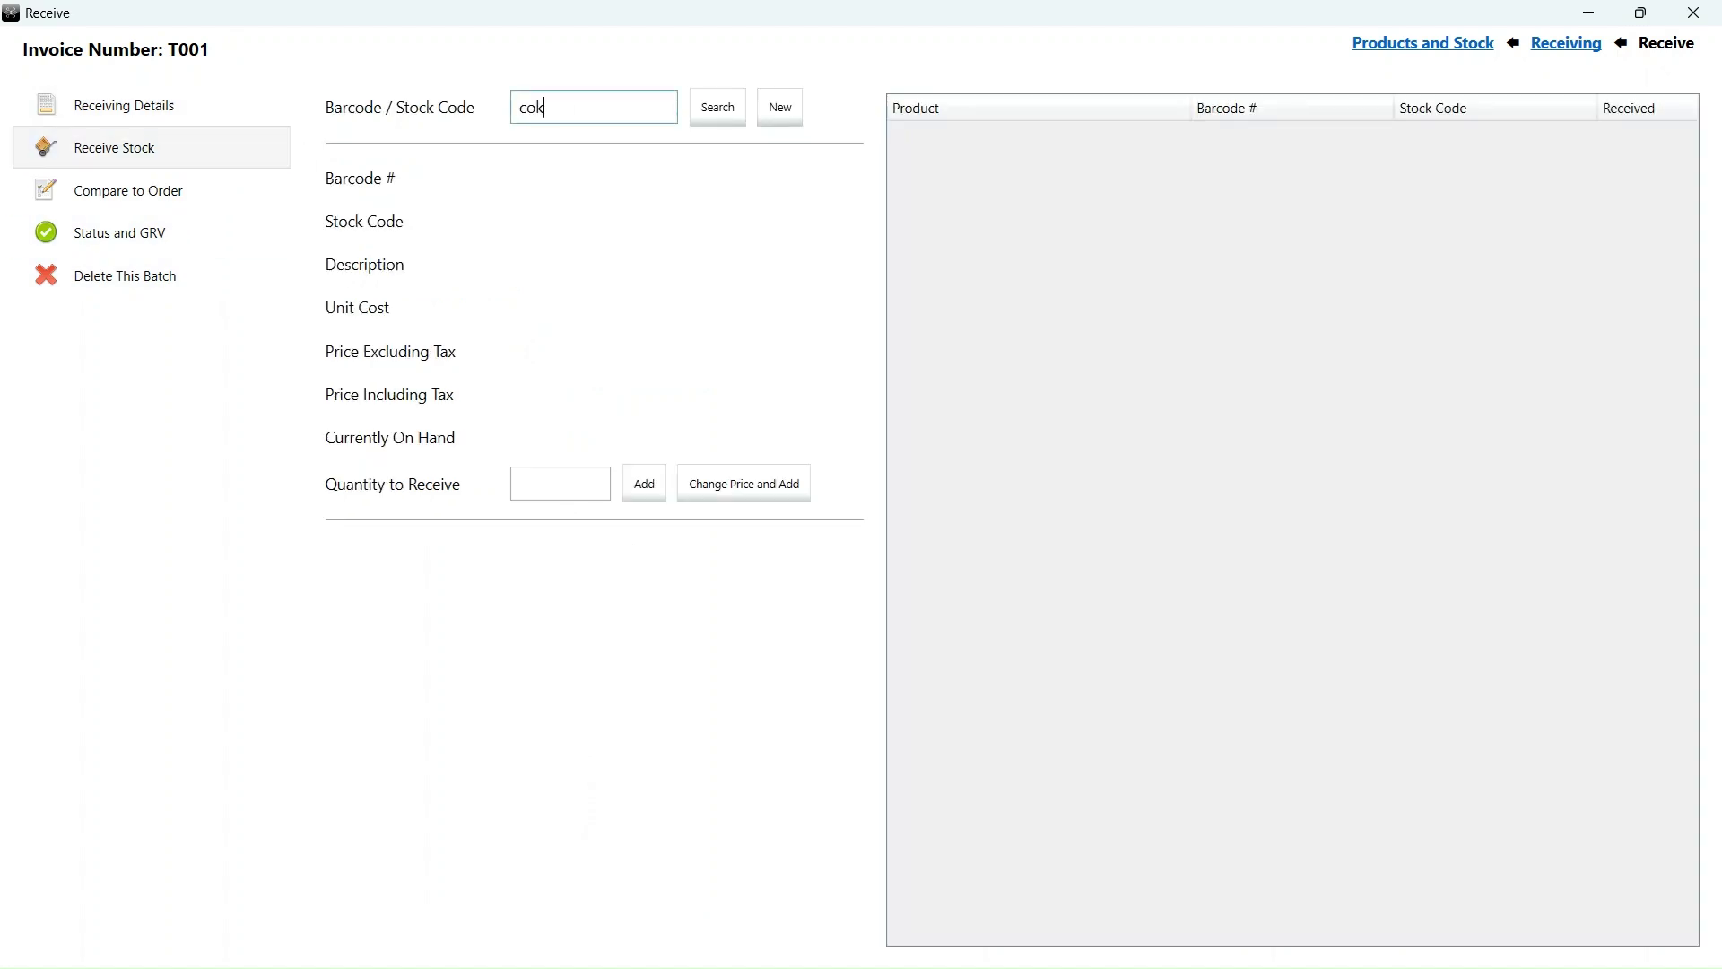
key(Return)
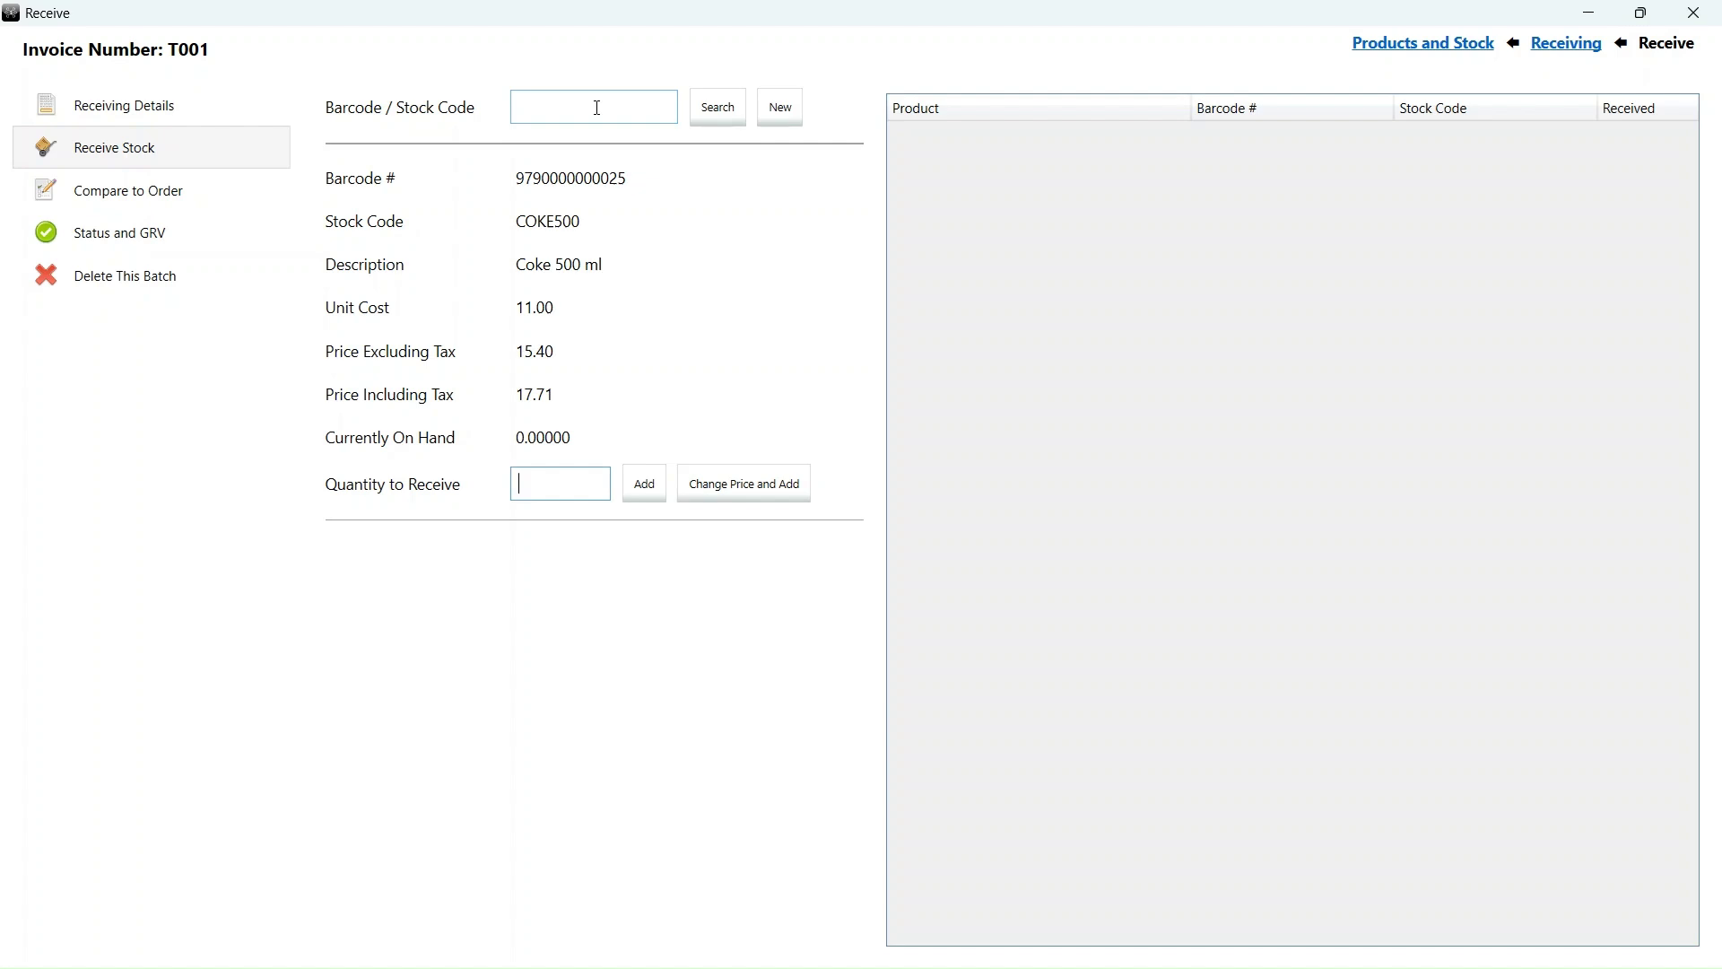
text(10)
key(Return)
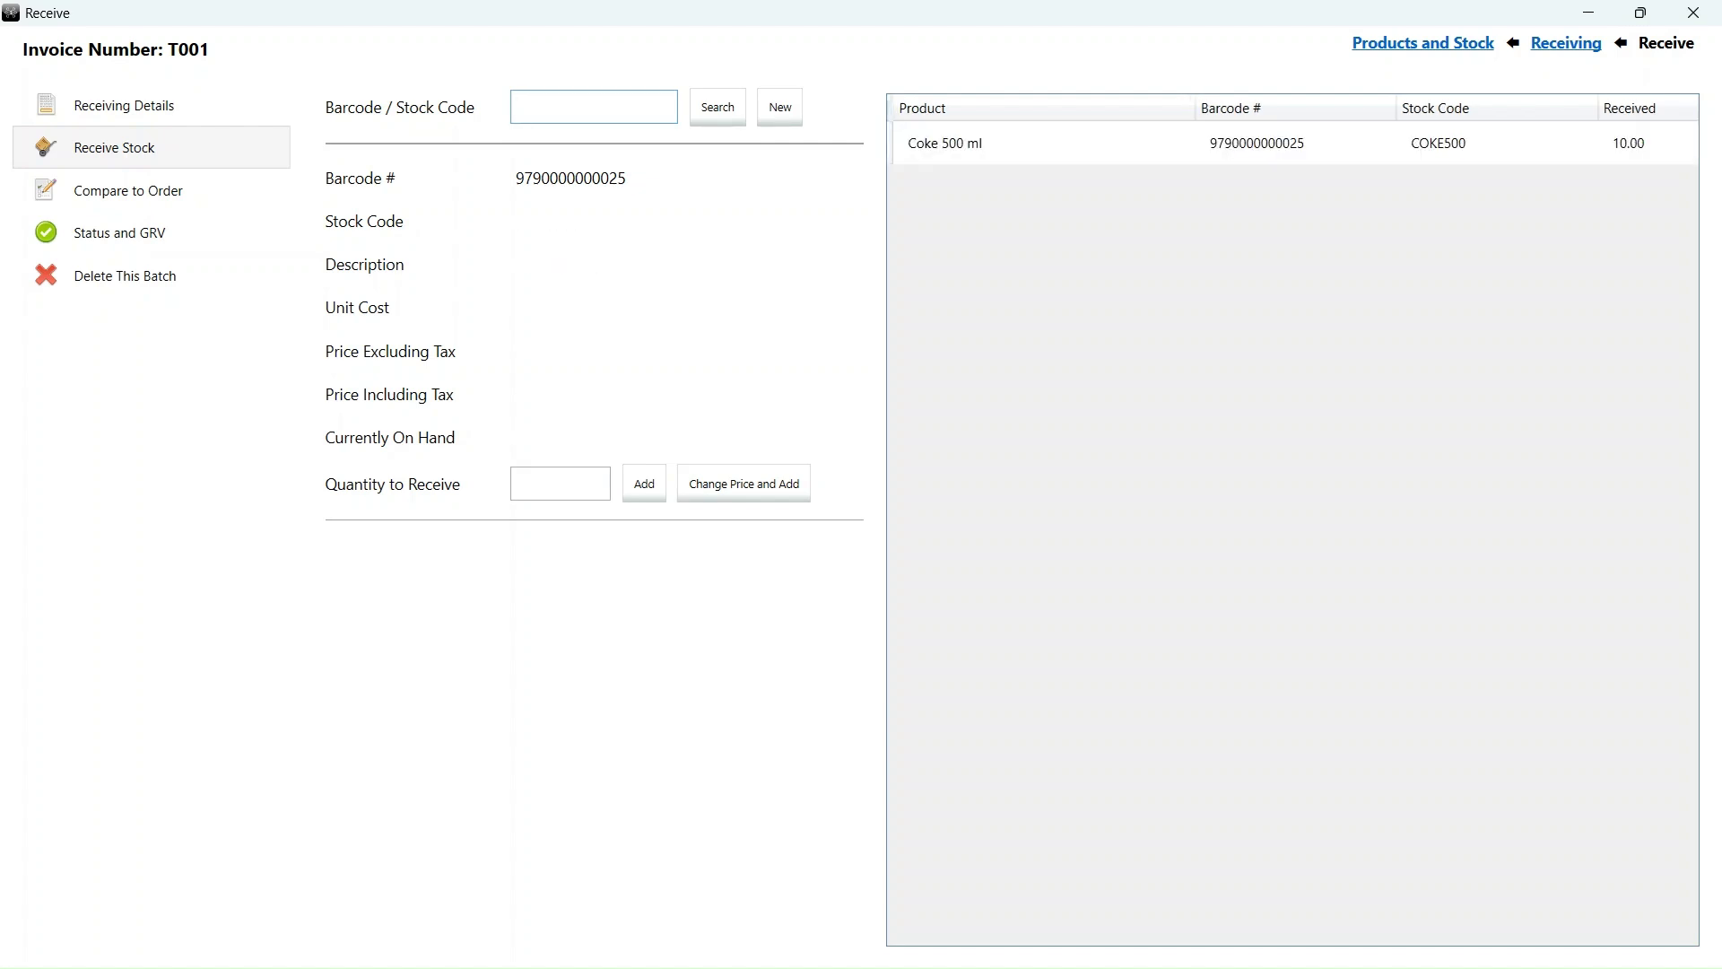
text(coke300)
key(Return)
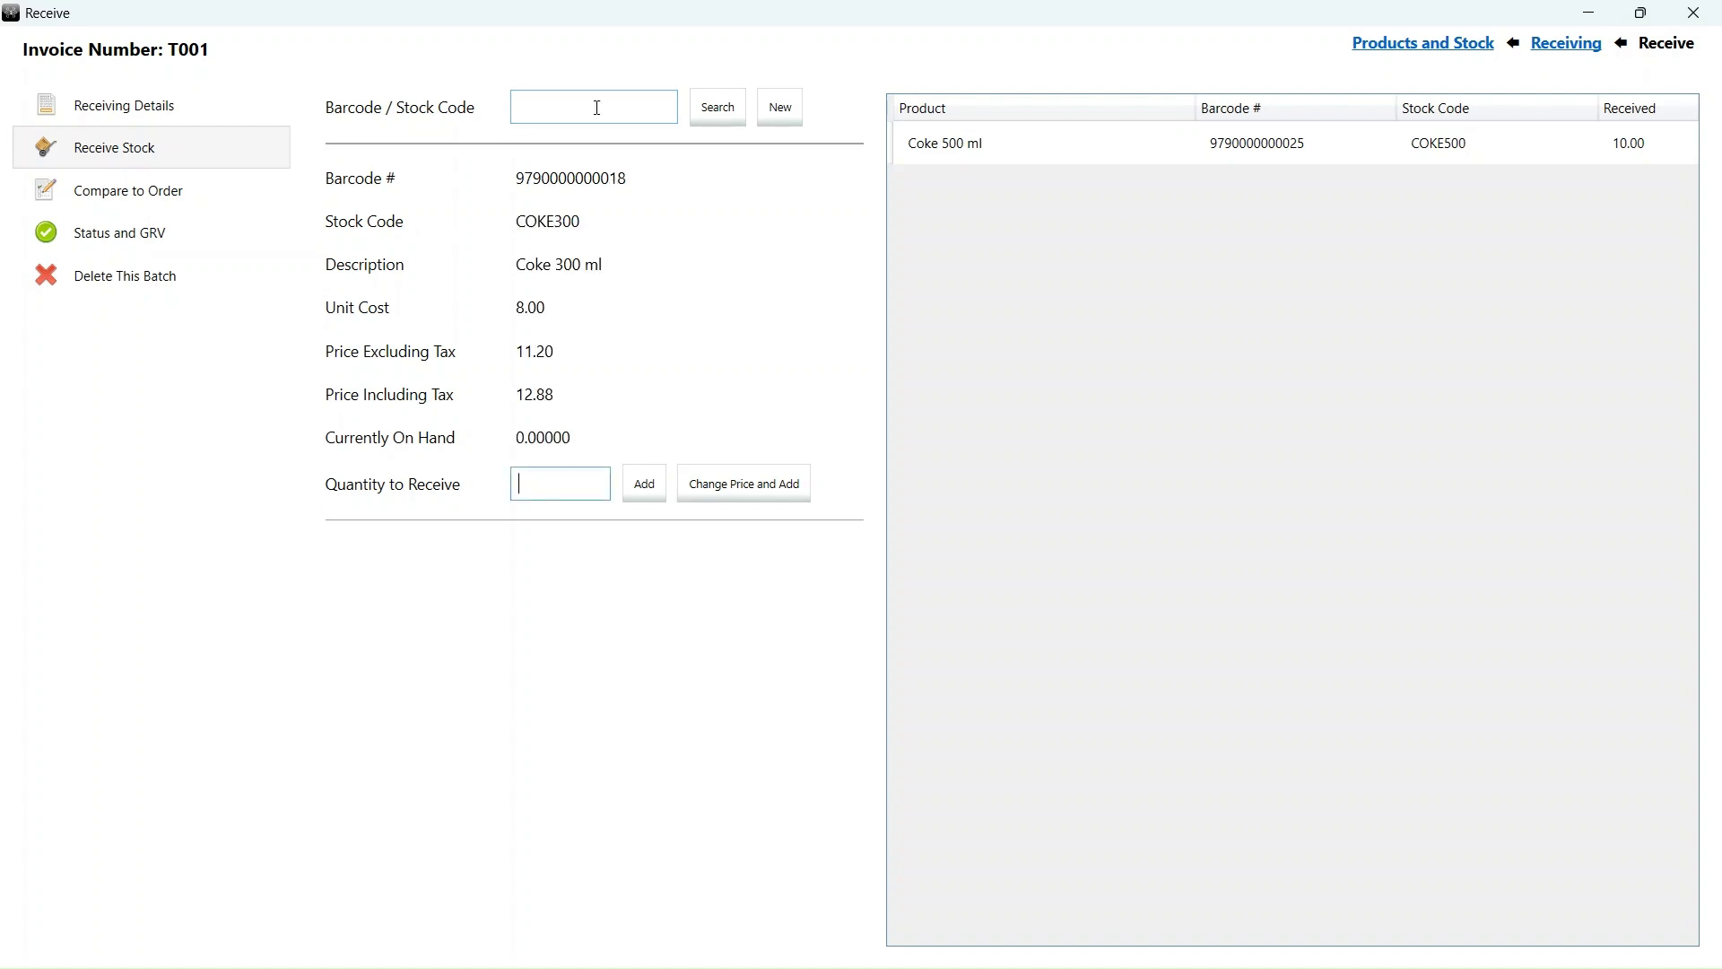
text(20)
key(Return)
text(coke)
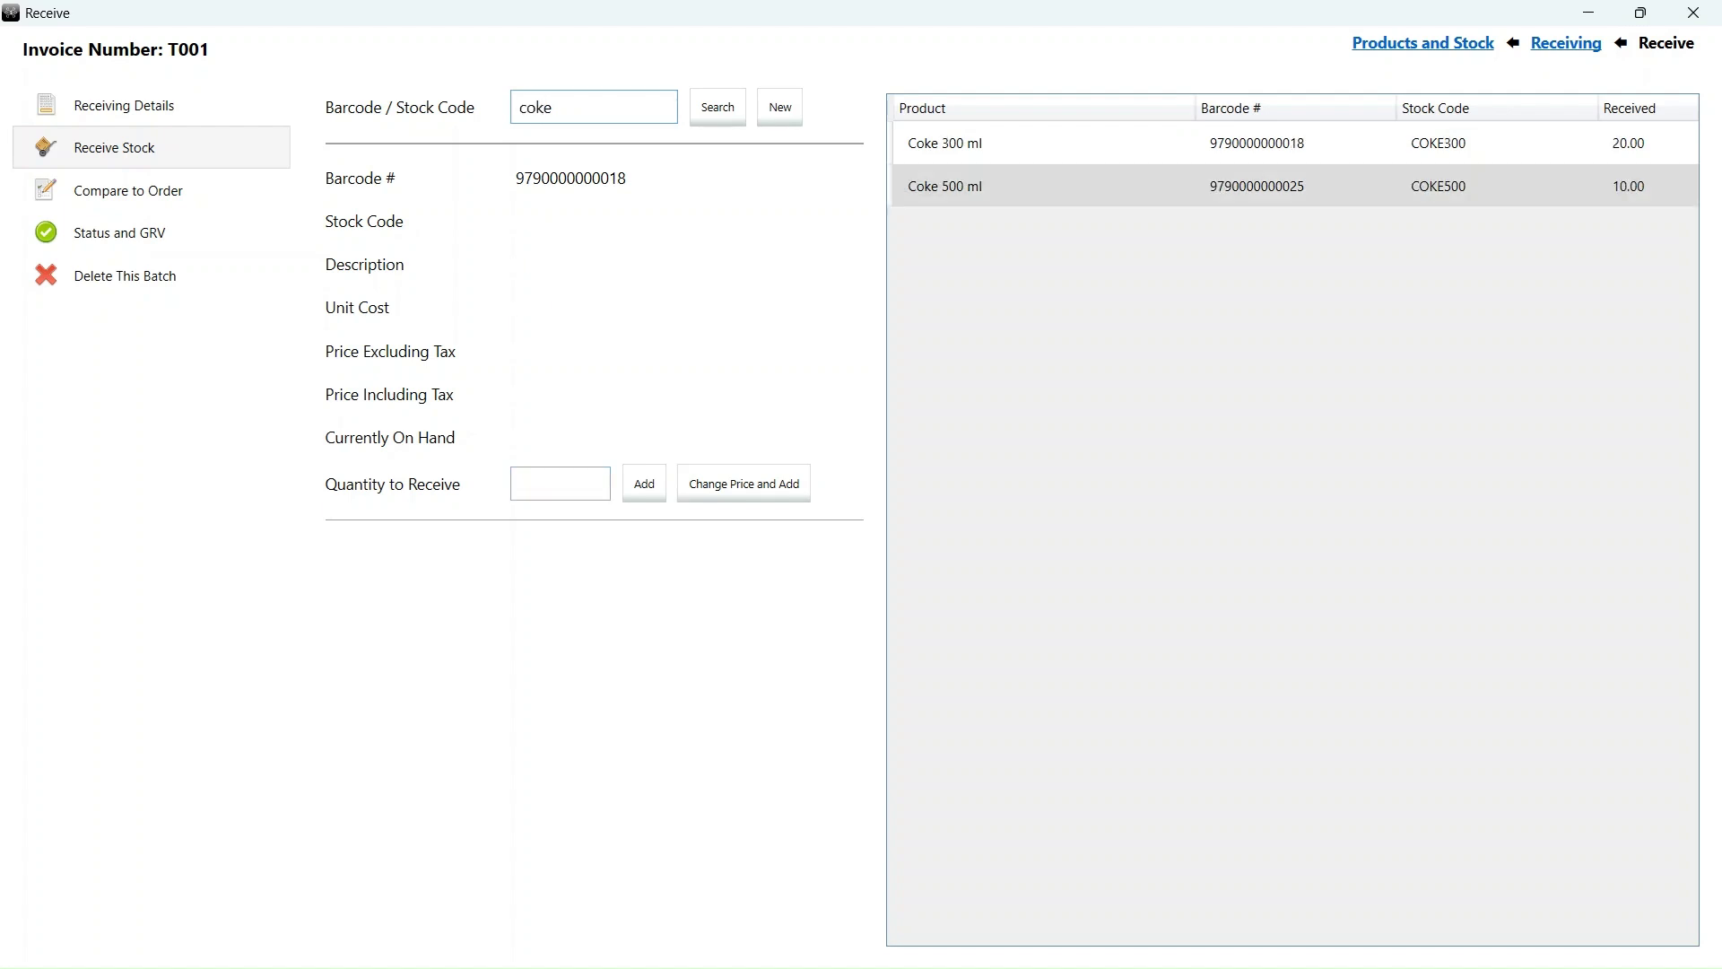
text(2l)
key(Return)
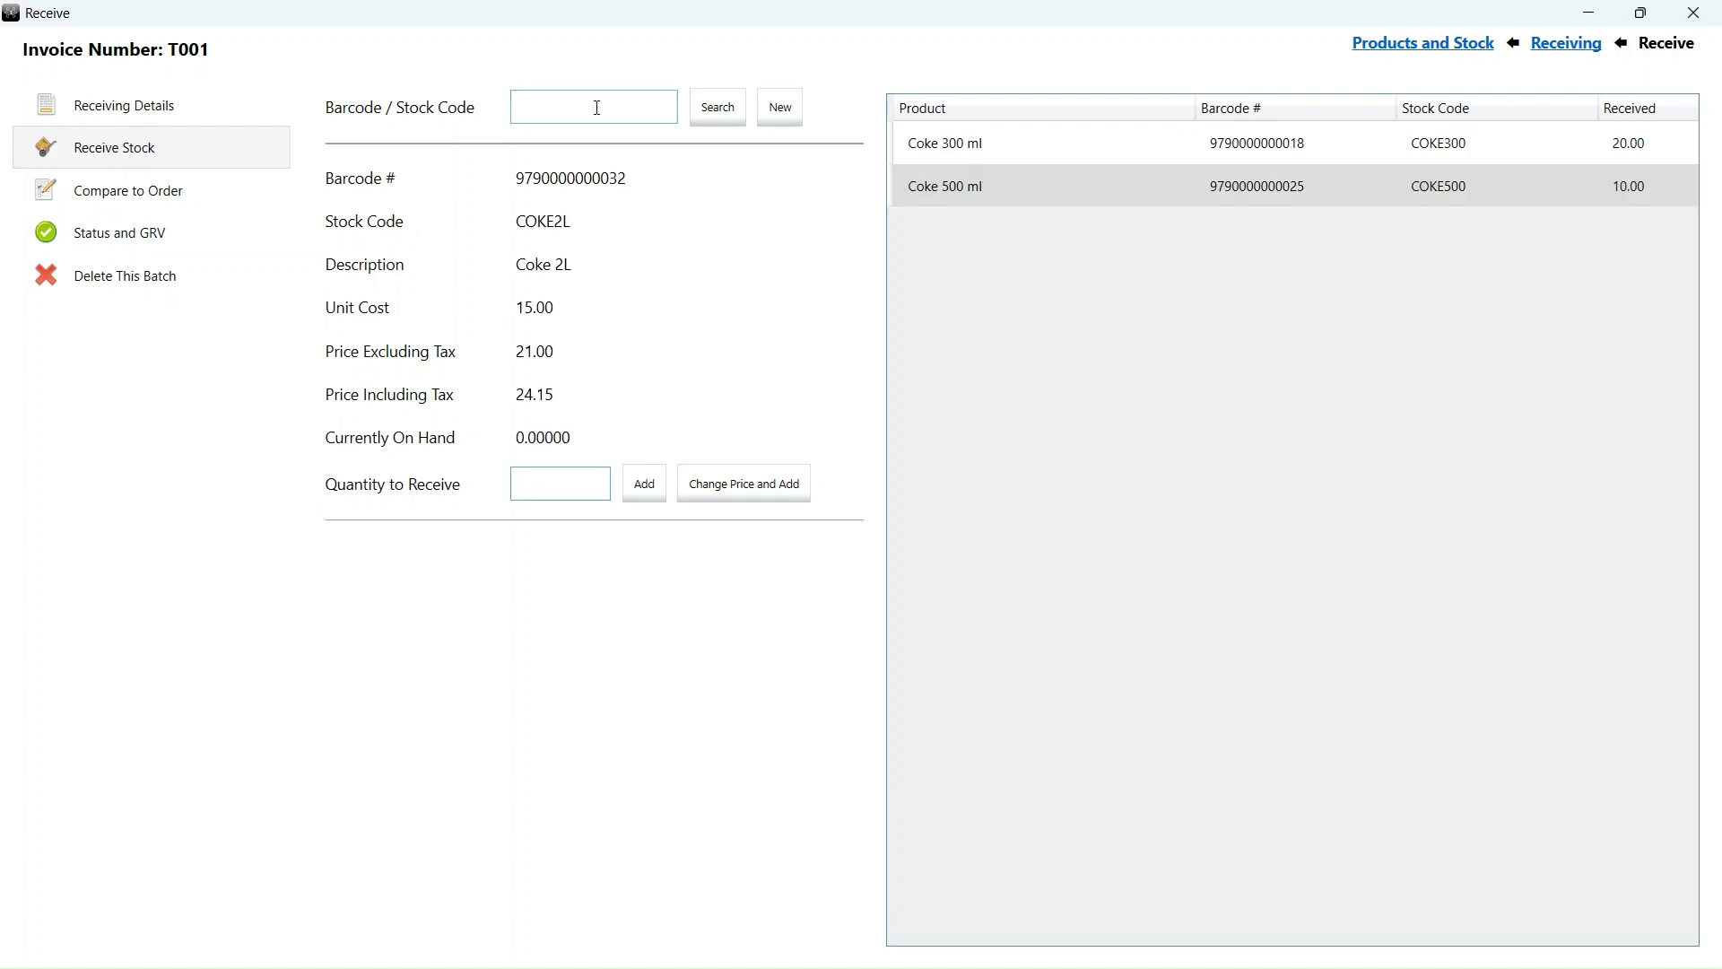
text(10)
key(Return)
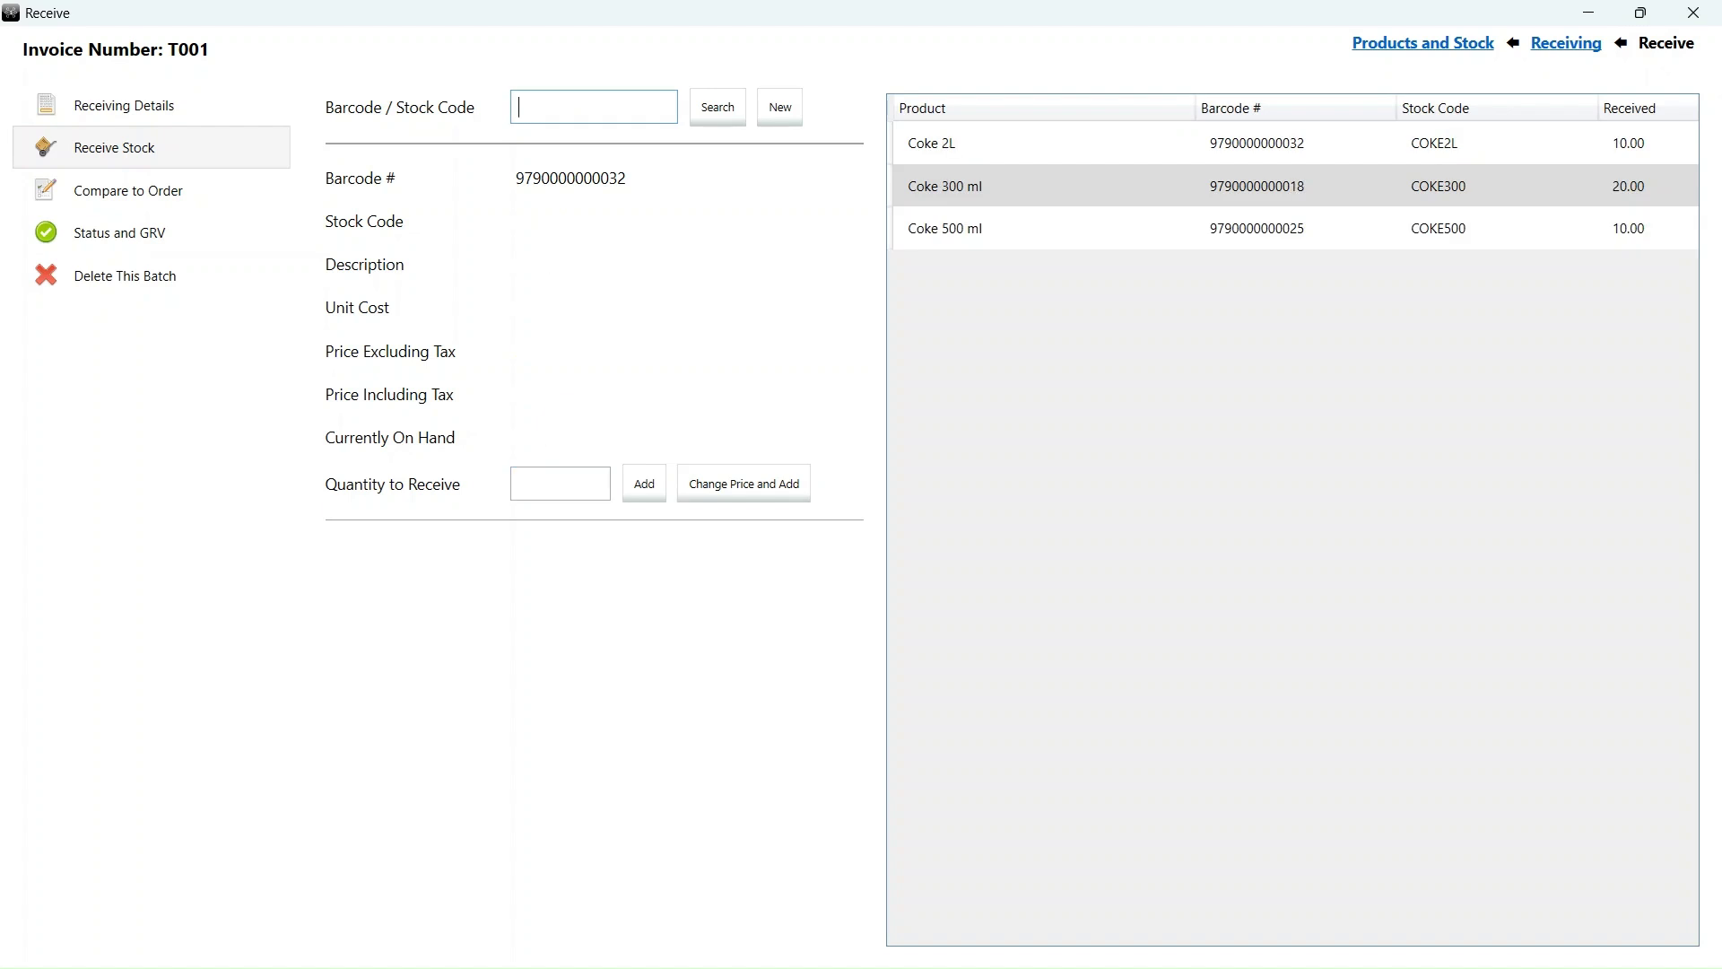
- Confirm the received values and commit batch T001's stock to the Storeroom location
click(143, 244)
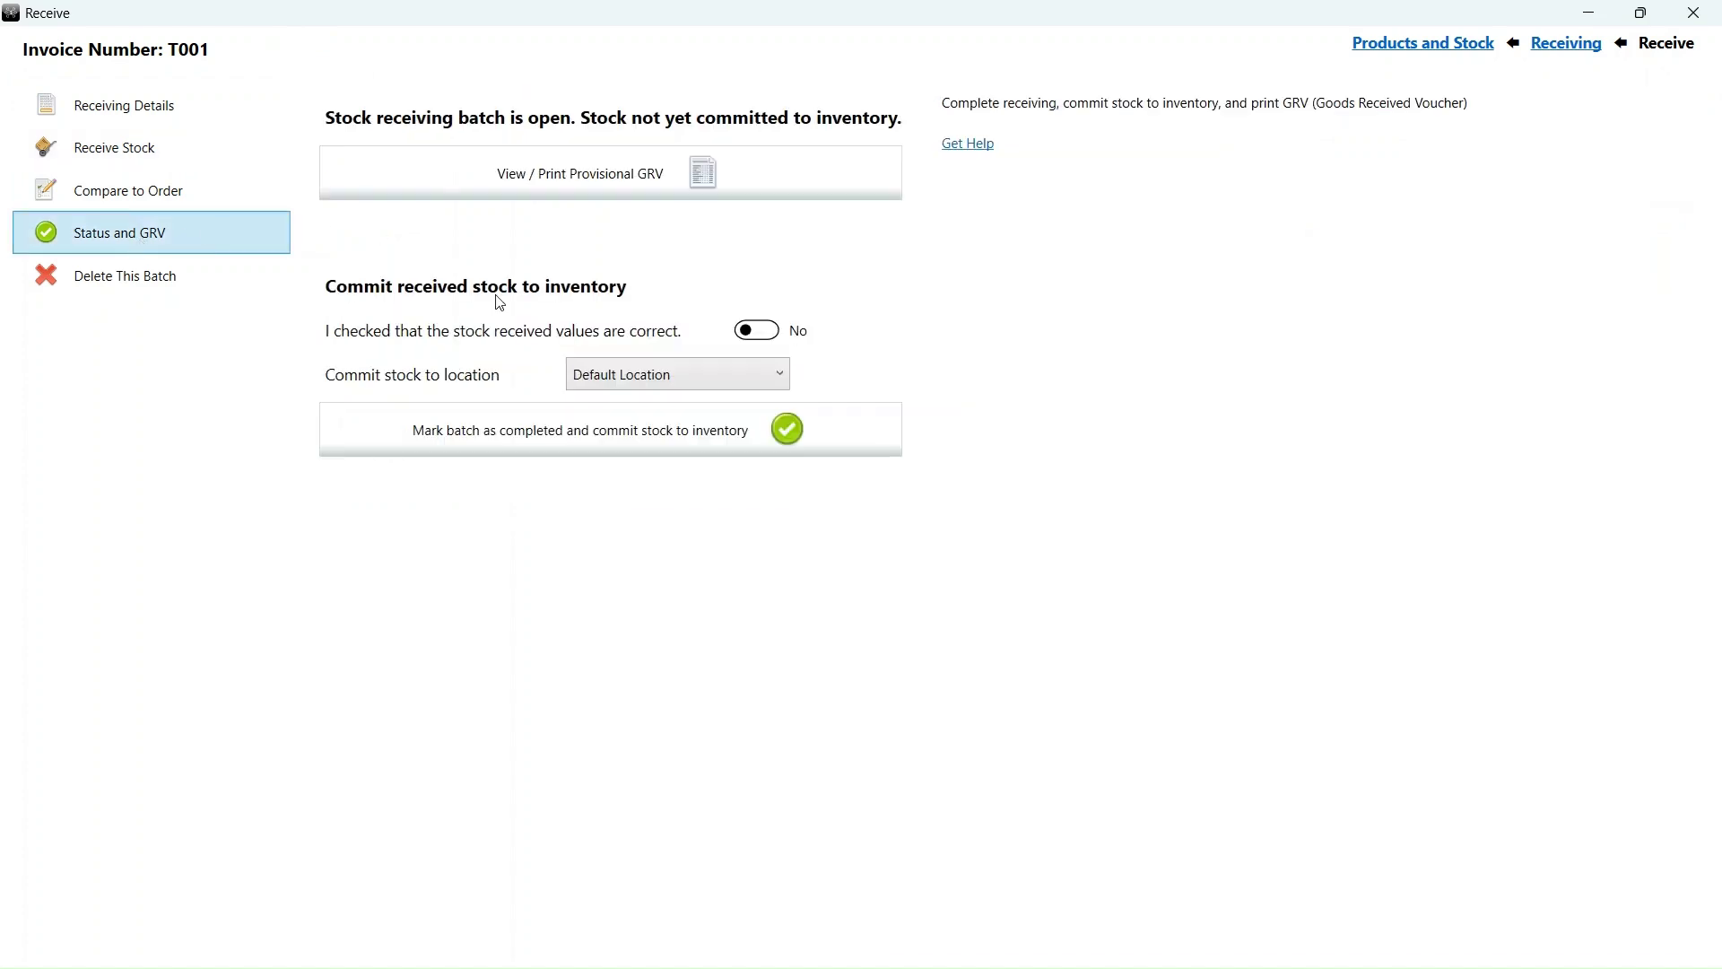
click(775, 333)
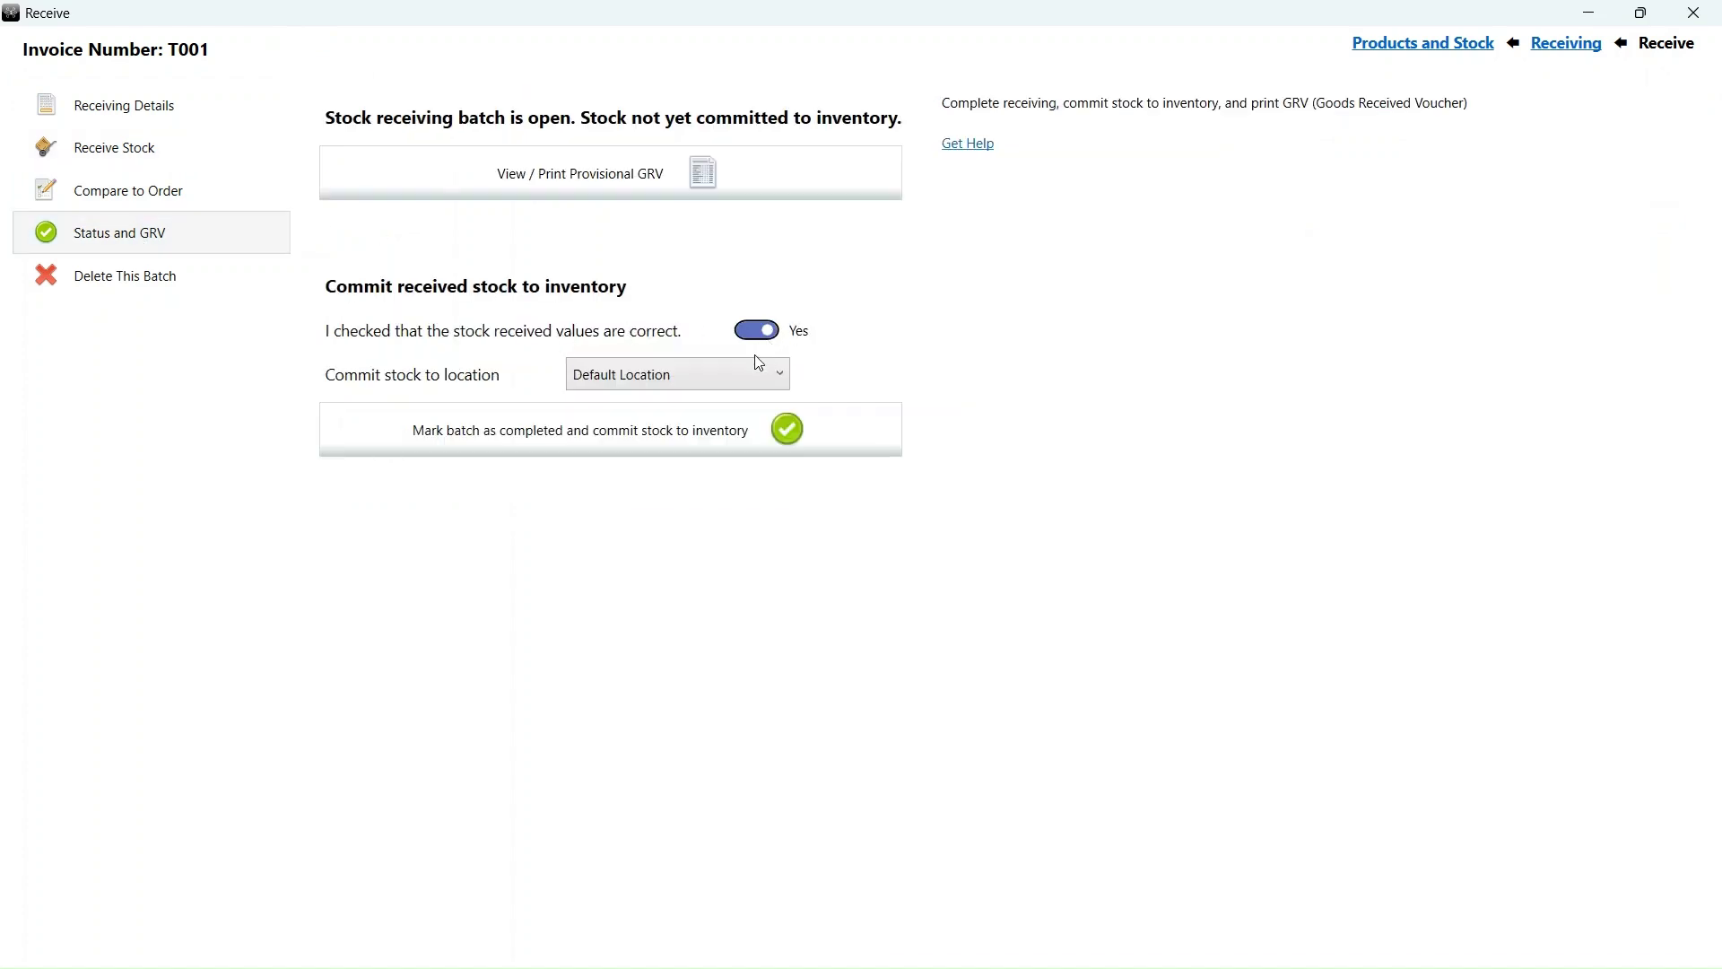
click(746, 384)
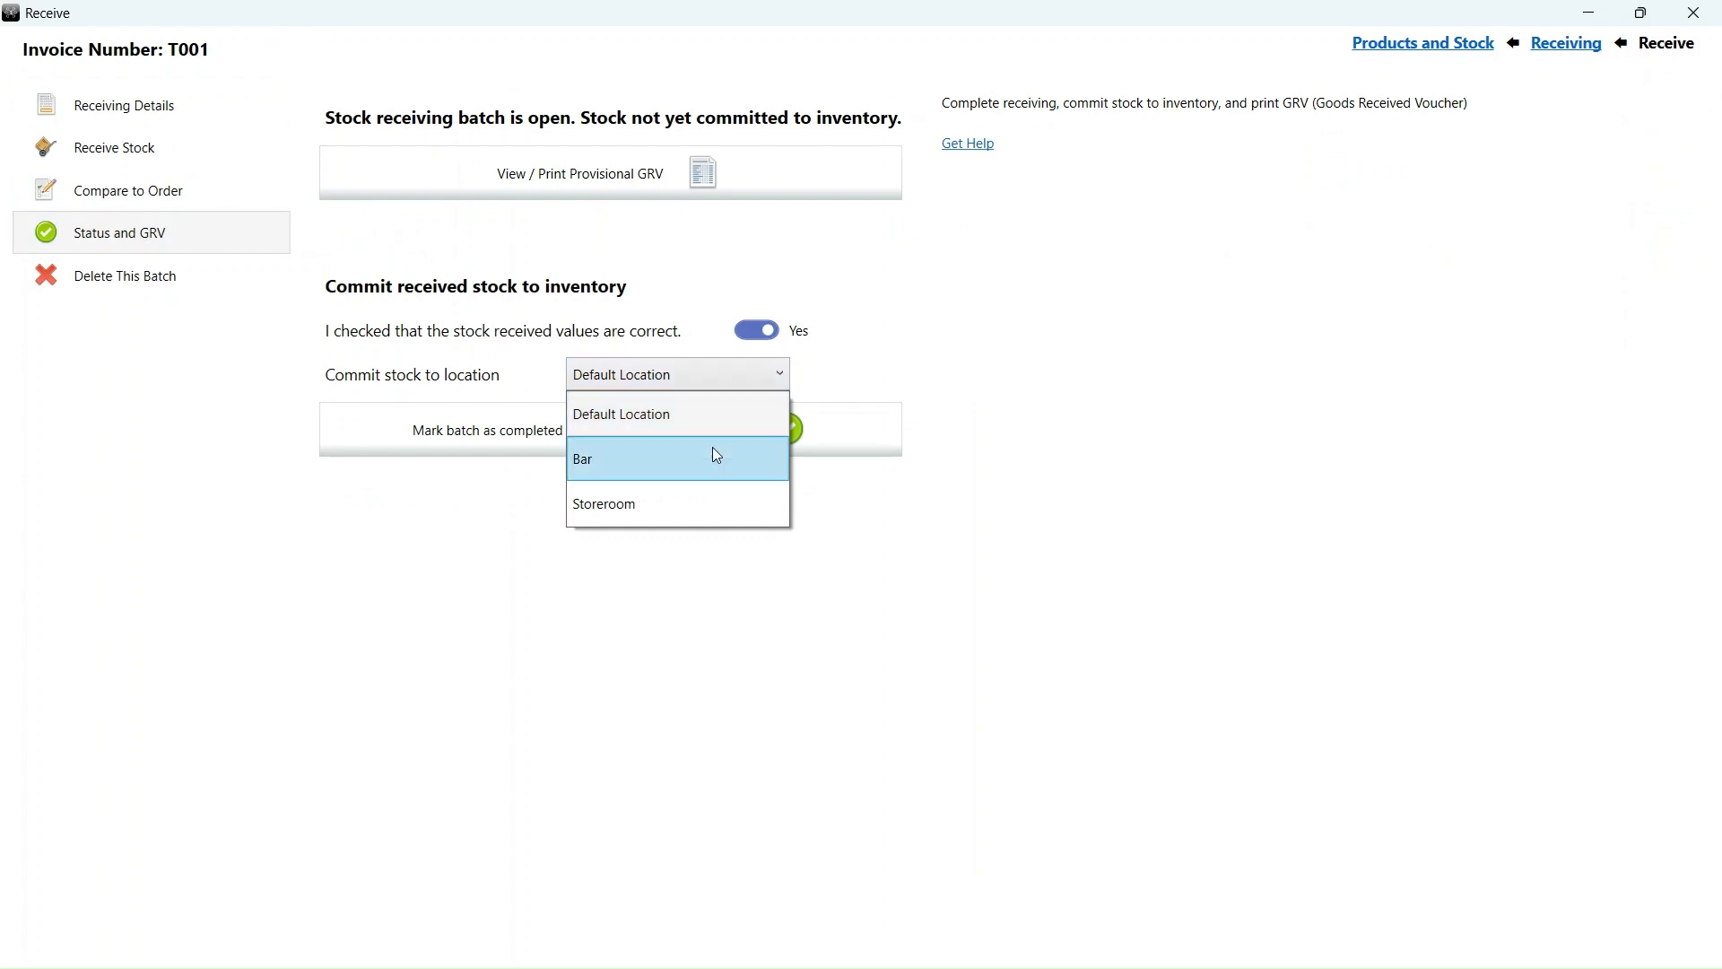
click(704, 501)
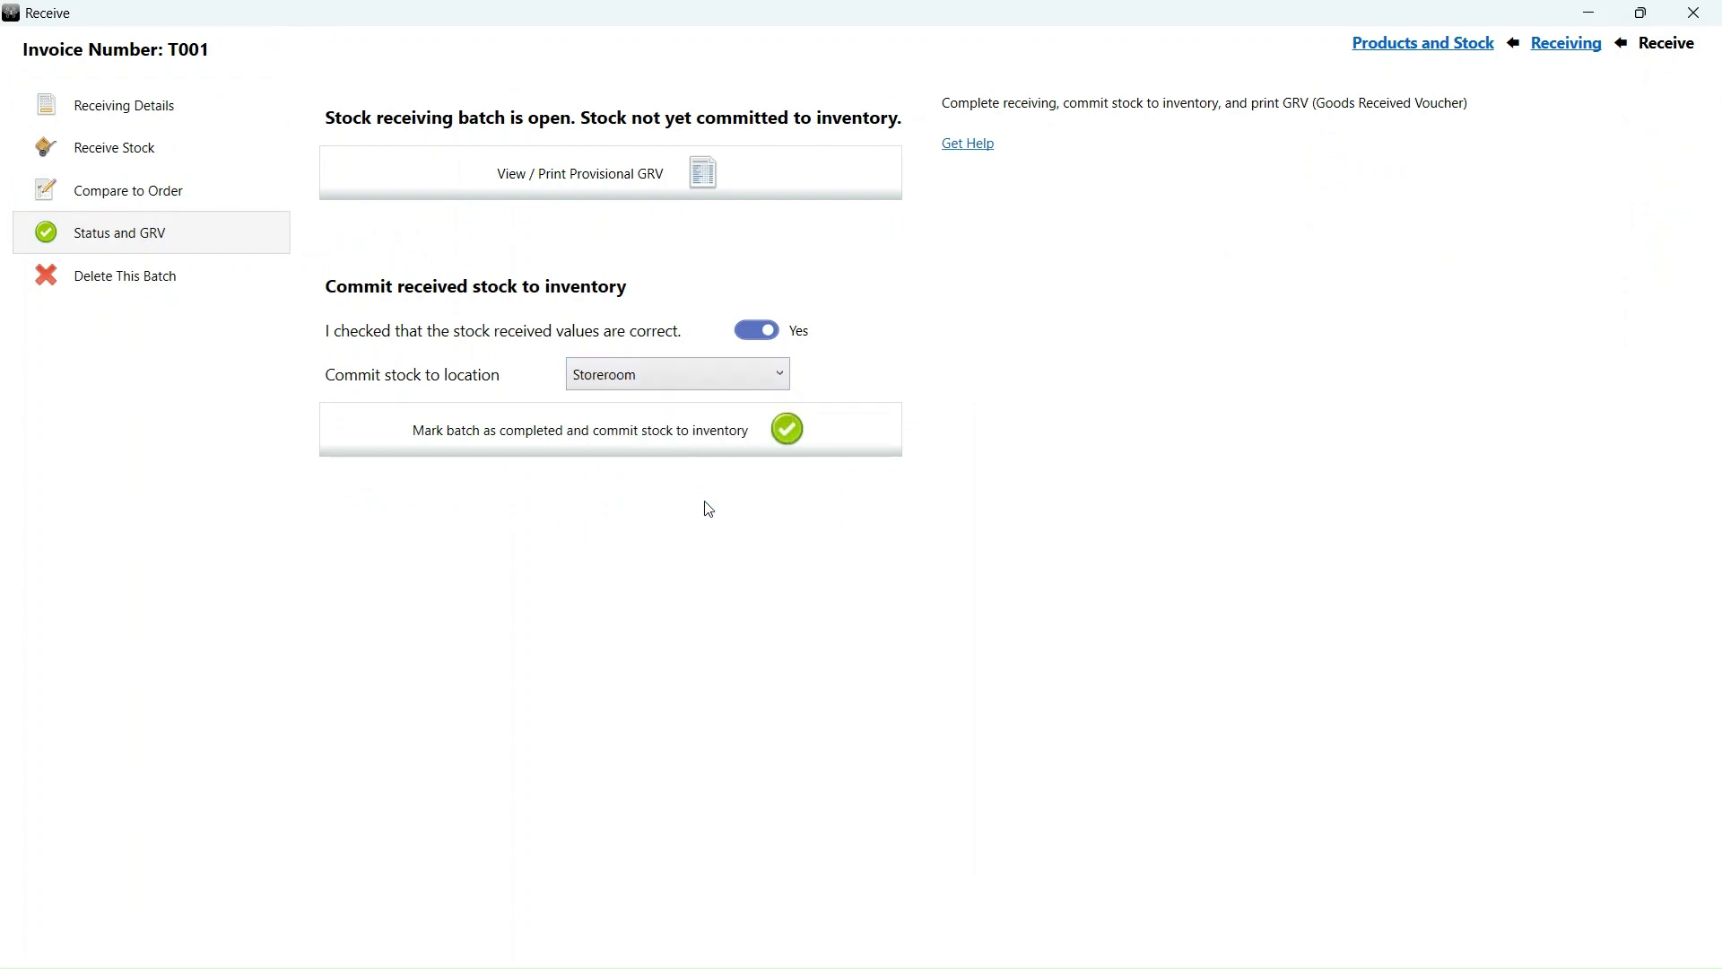
click(520, 443)
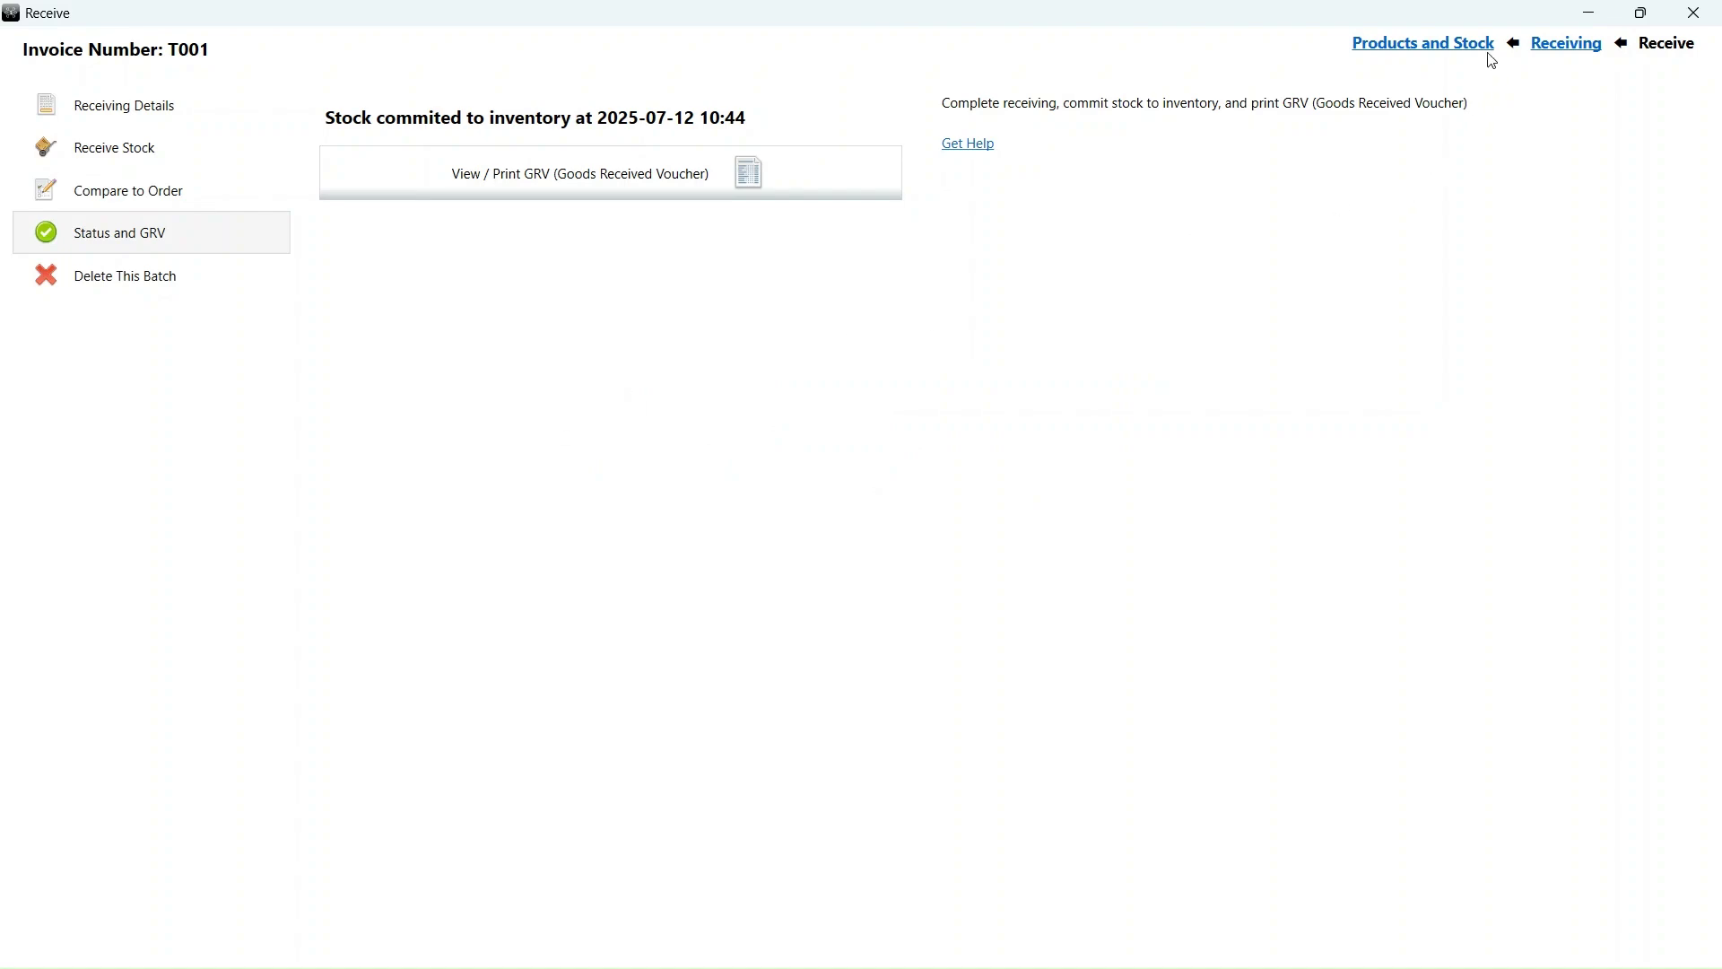
- Filter the products list to Default Location, then to Storeroom quantities
click(1439, 45)
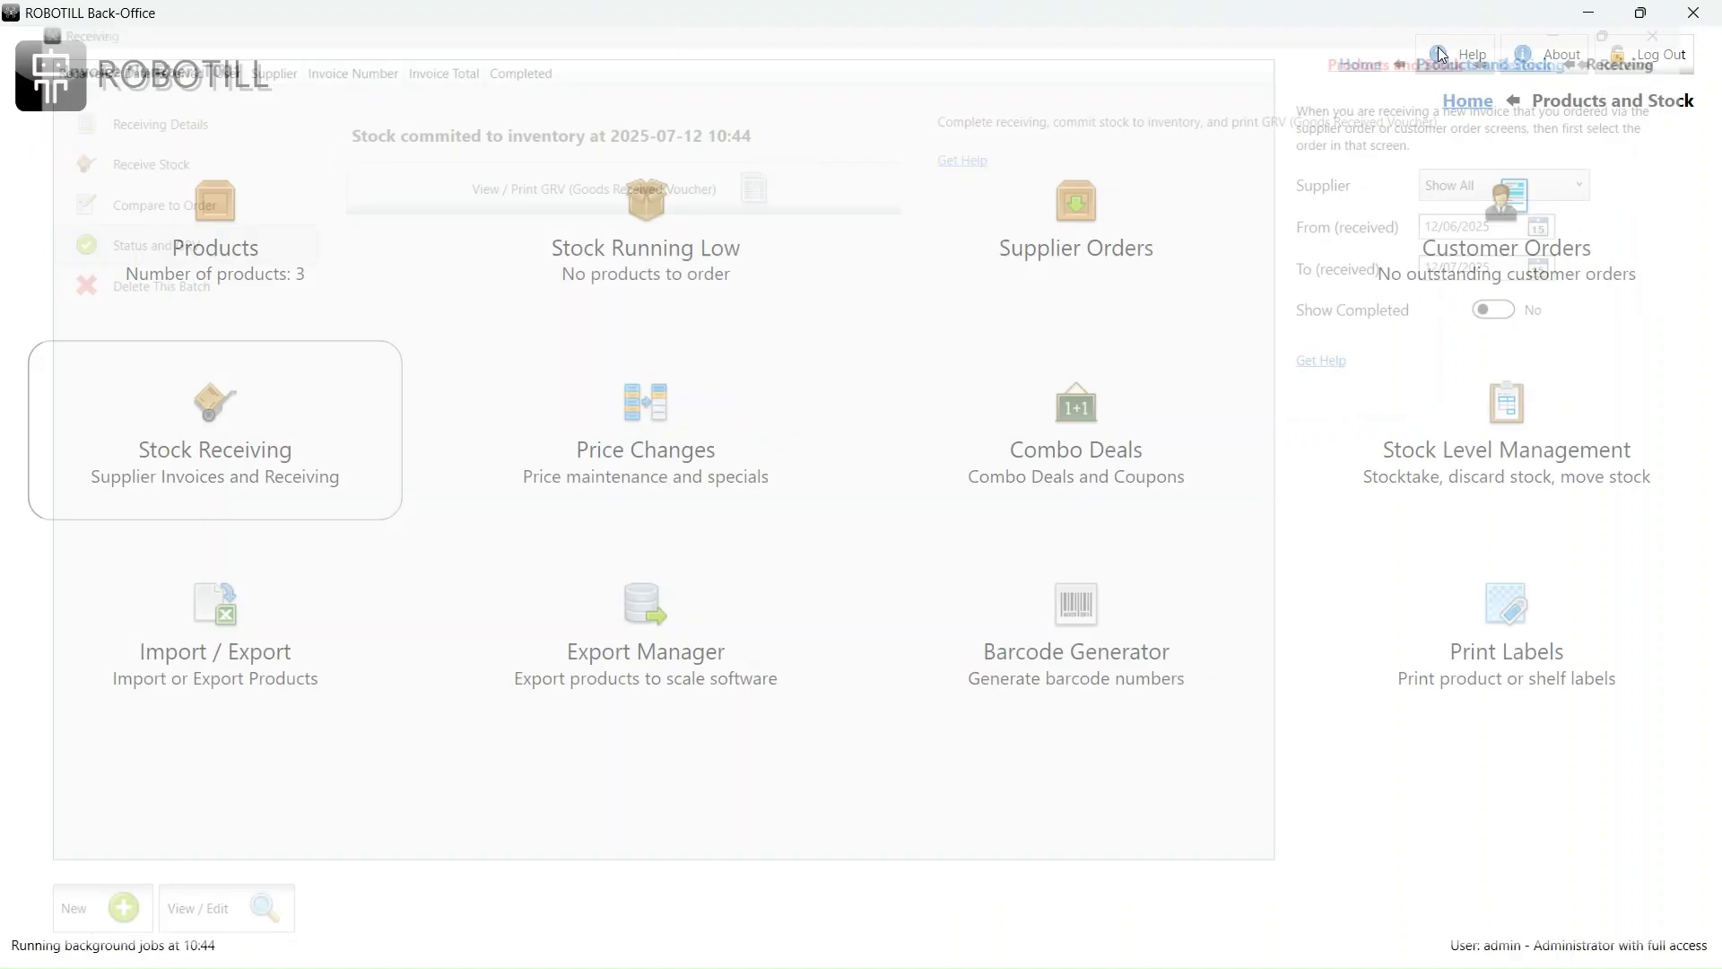
click(317, 275)
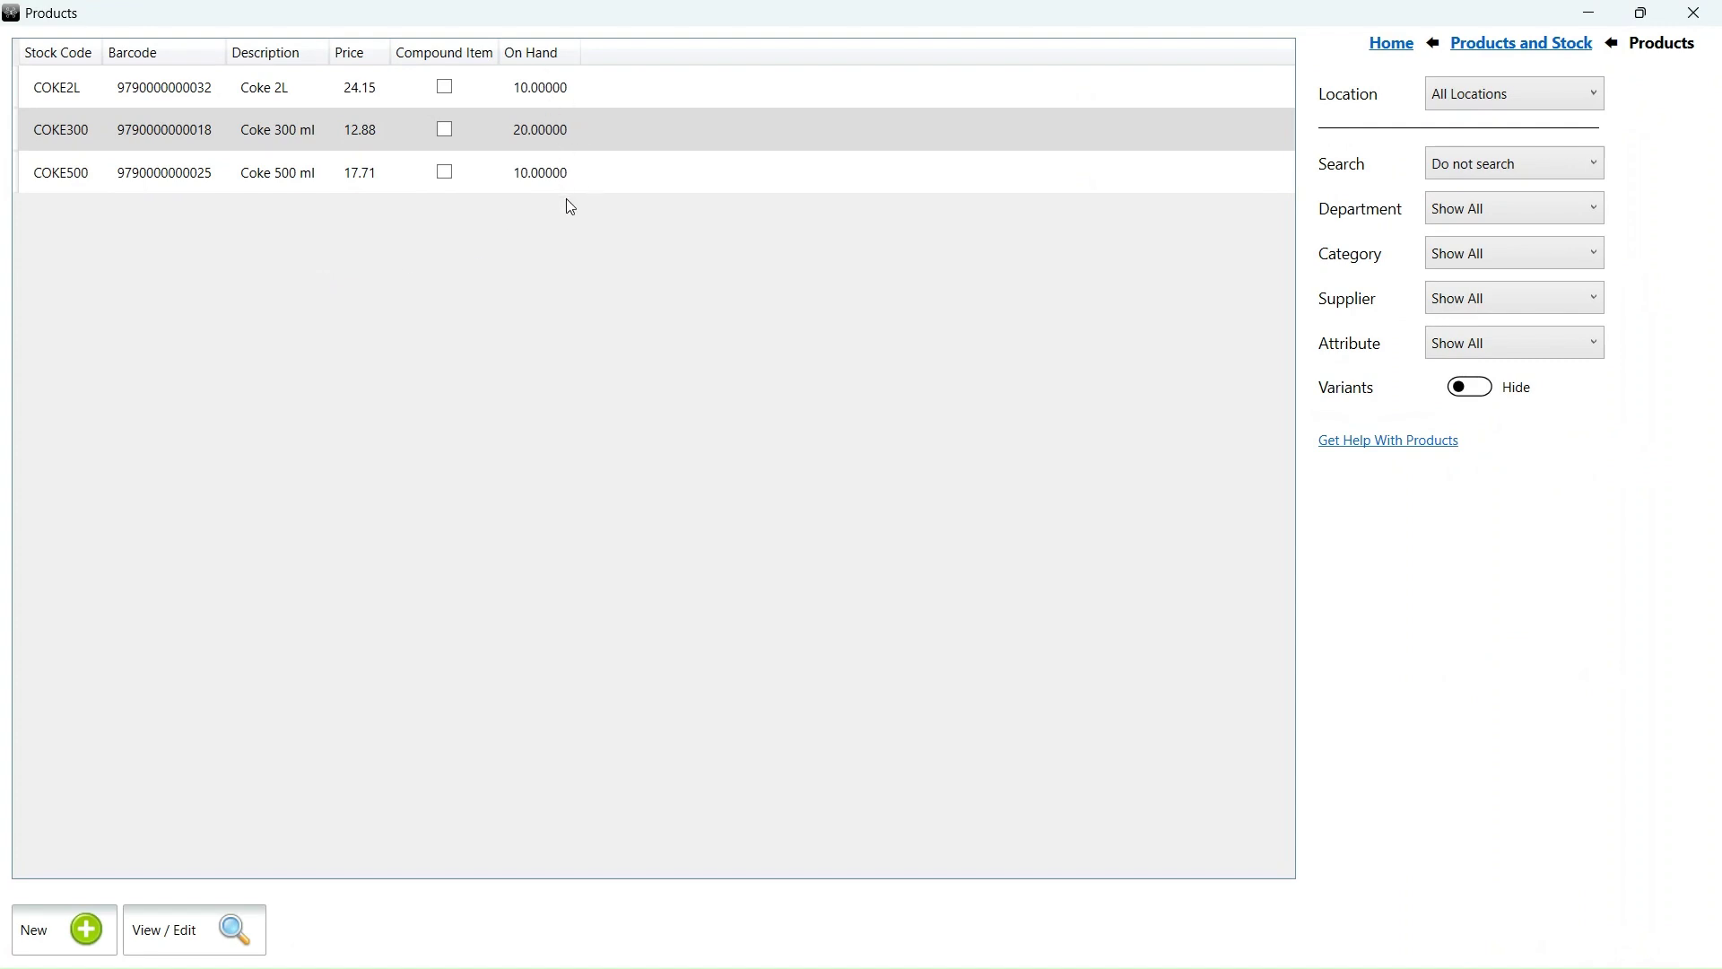
click(1548, 90)
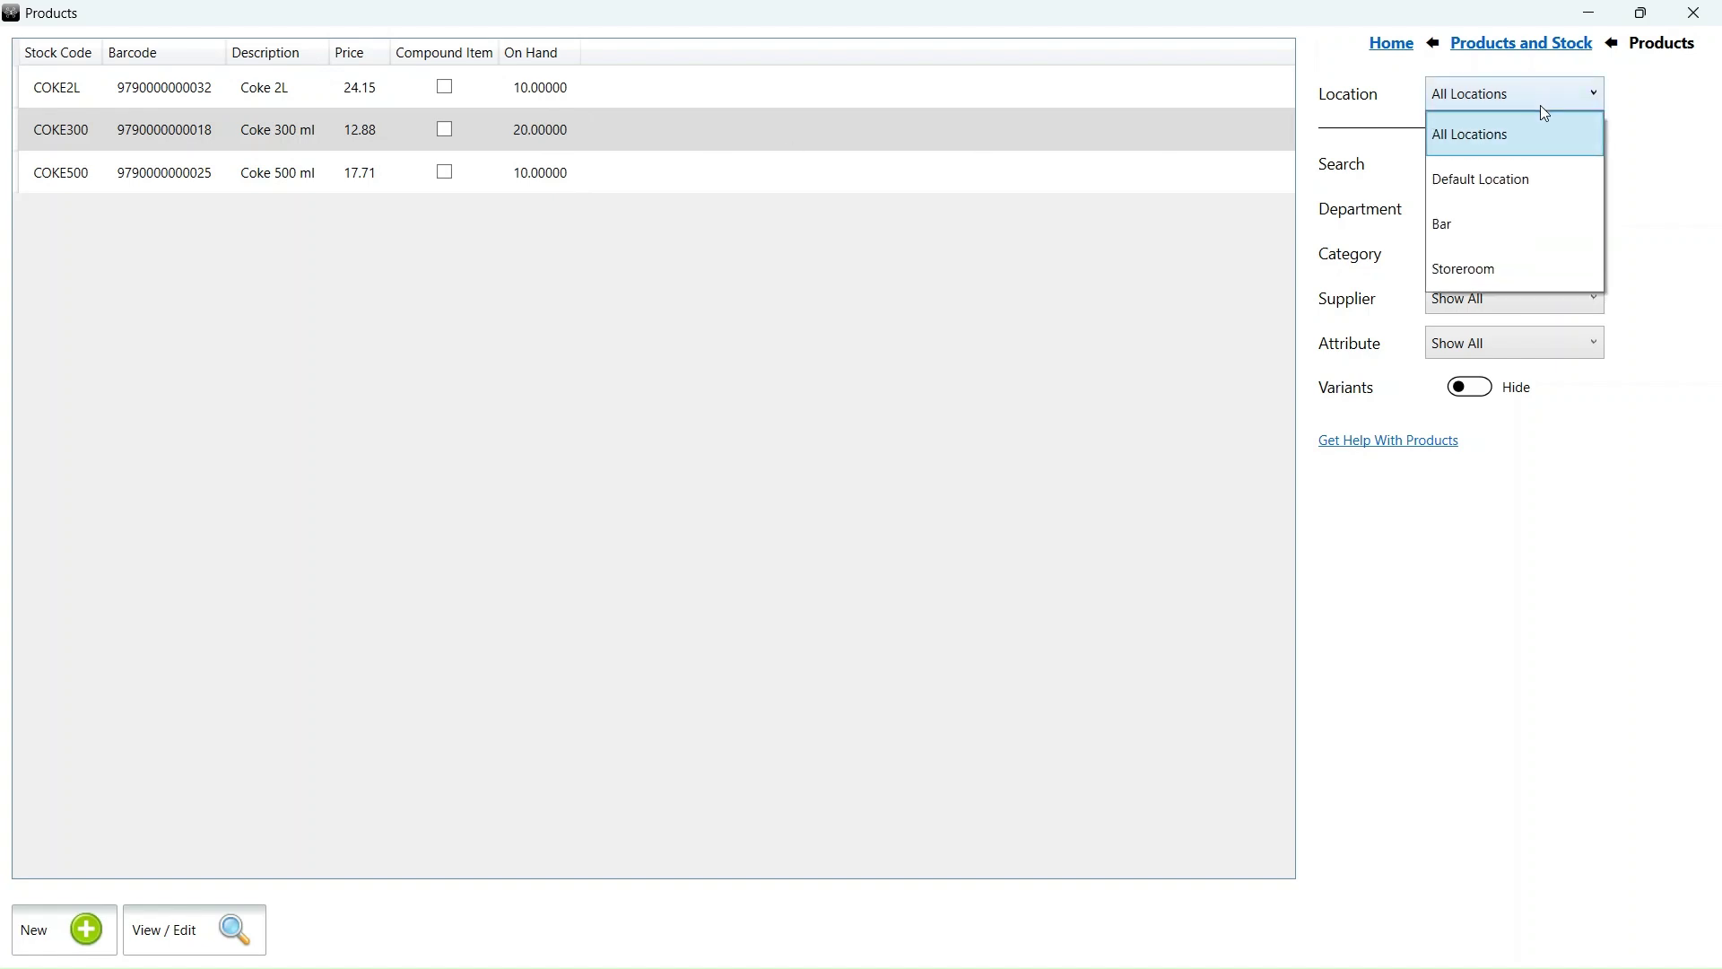
click(1515, 187)
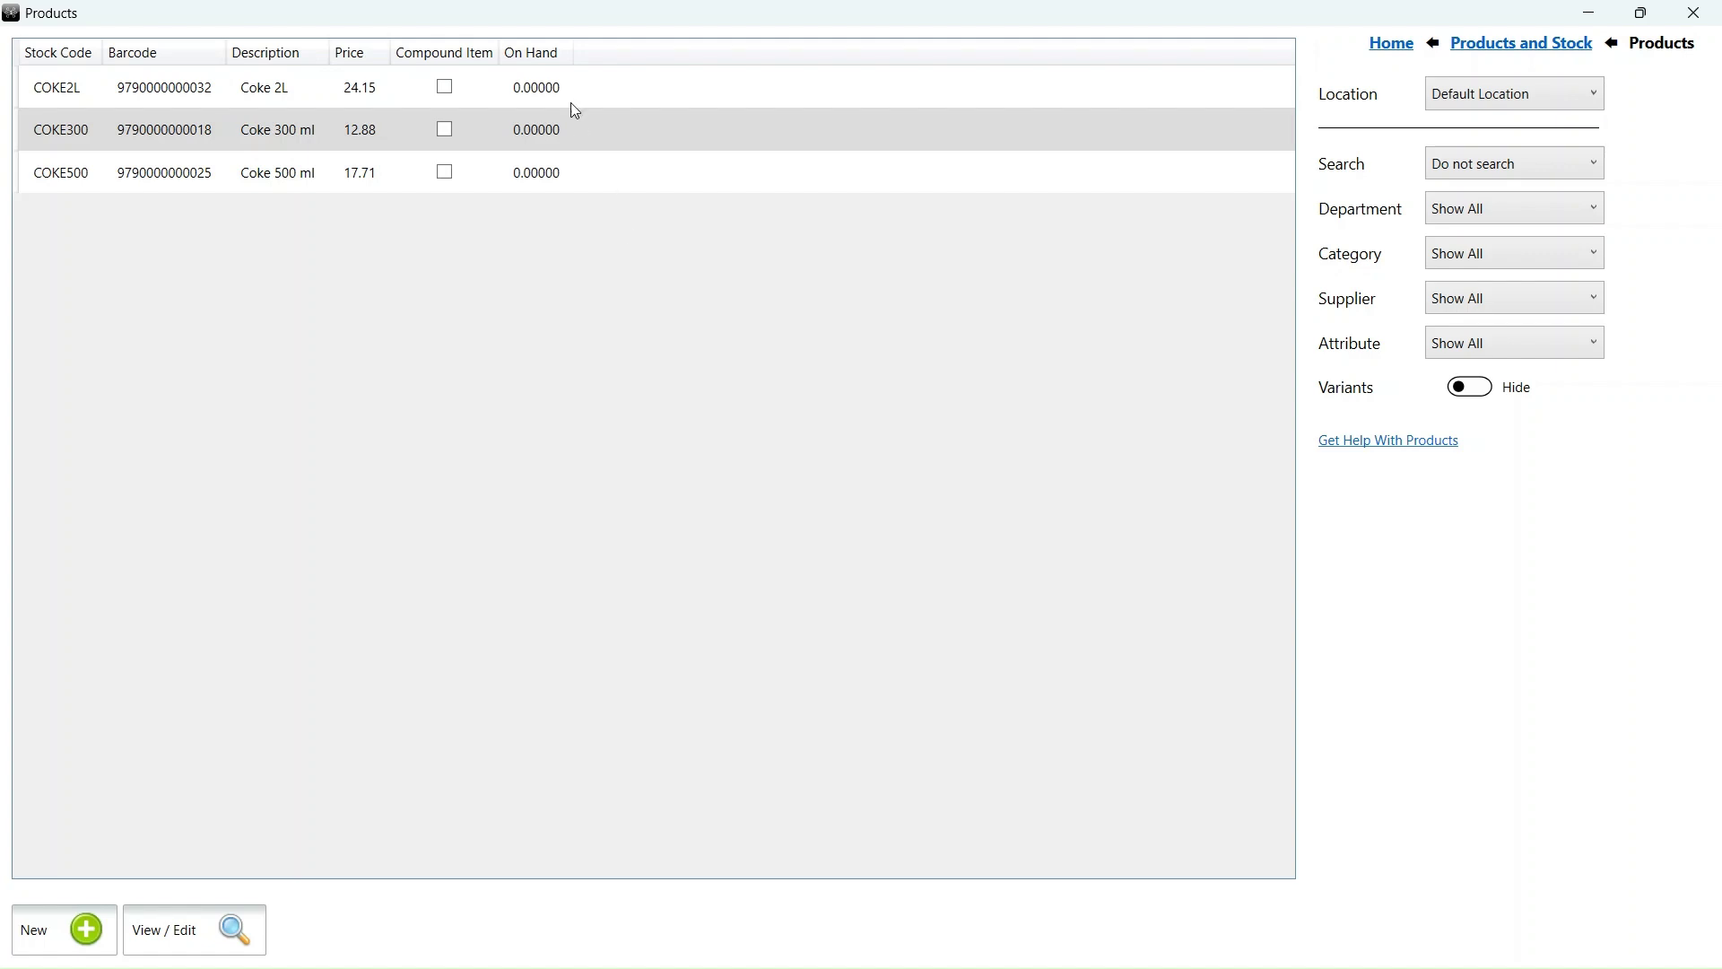
click(1462, 106)
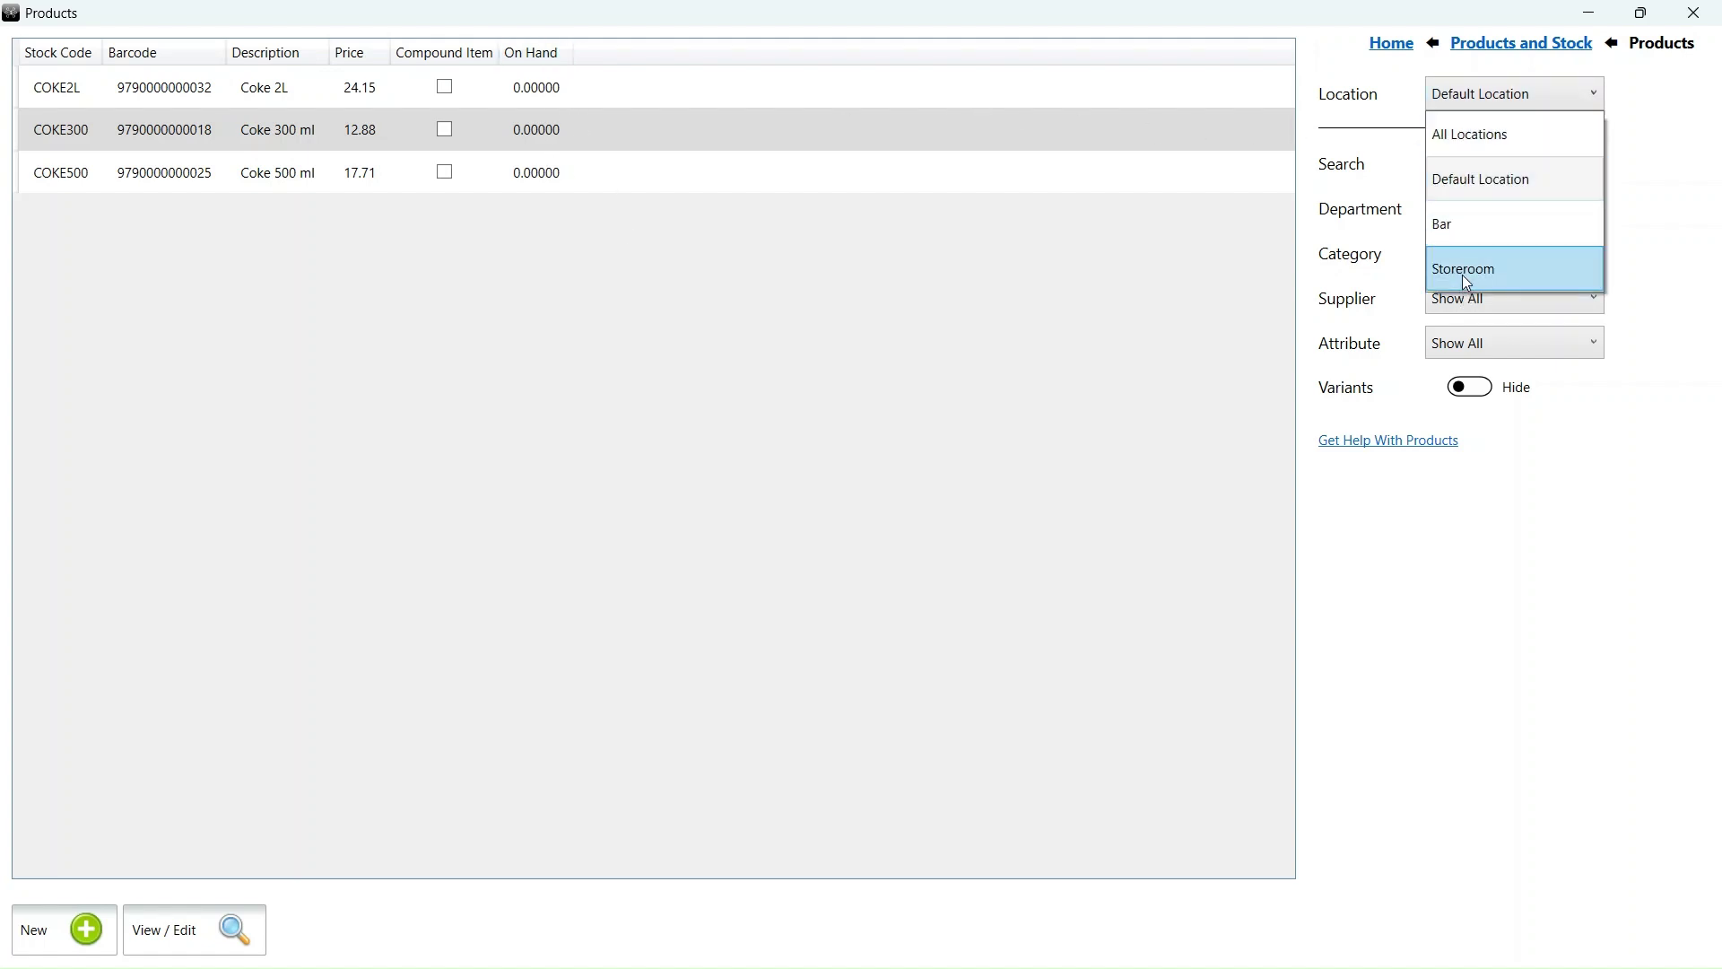
click(1466, 281)
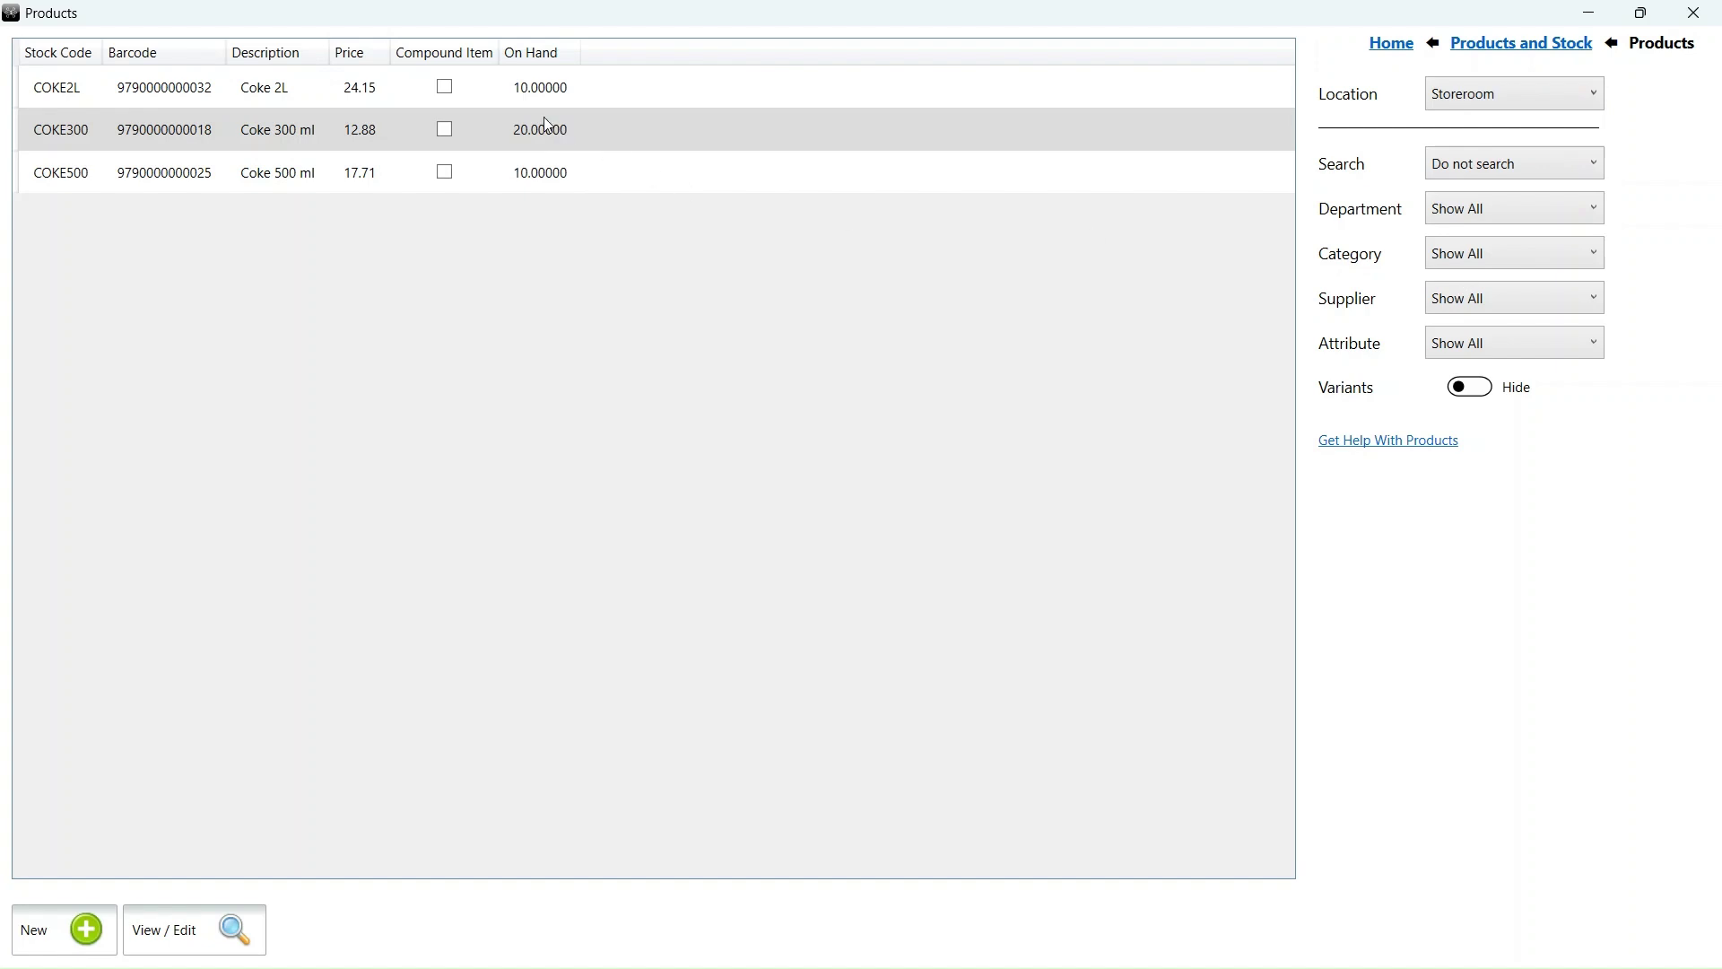
- Check Coke 2L's stock on hand per location
double_click(502, 97)
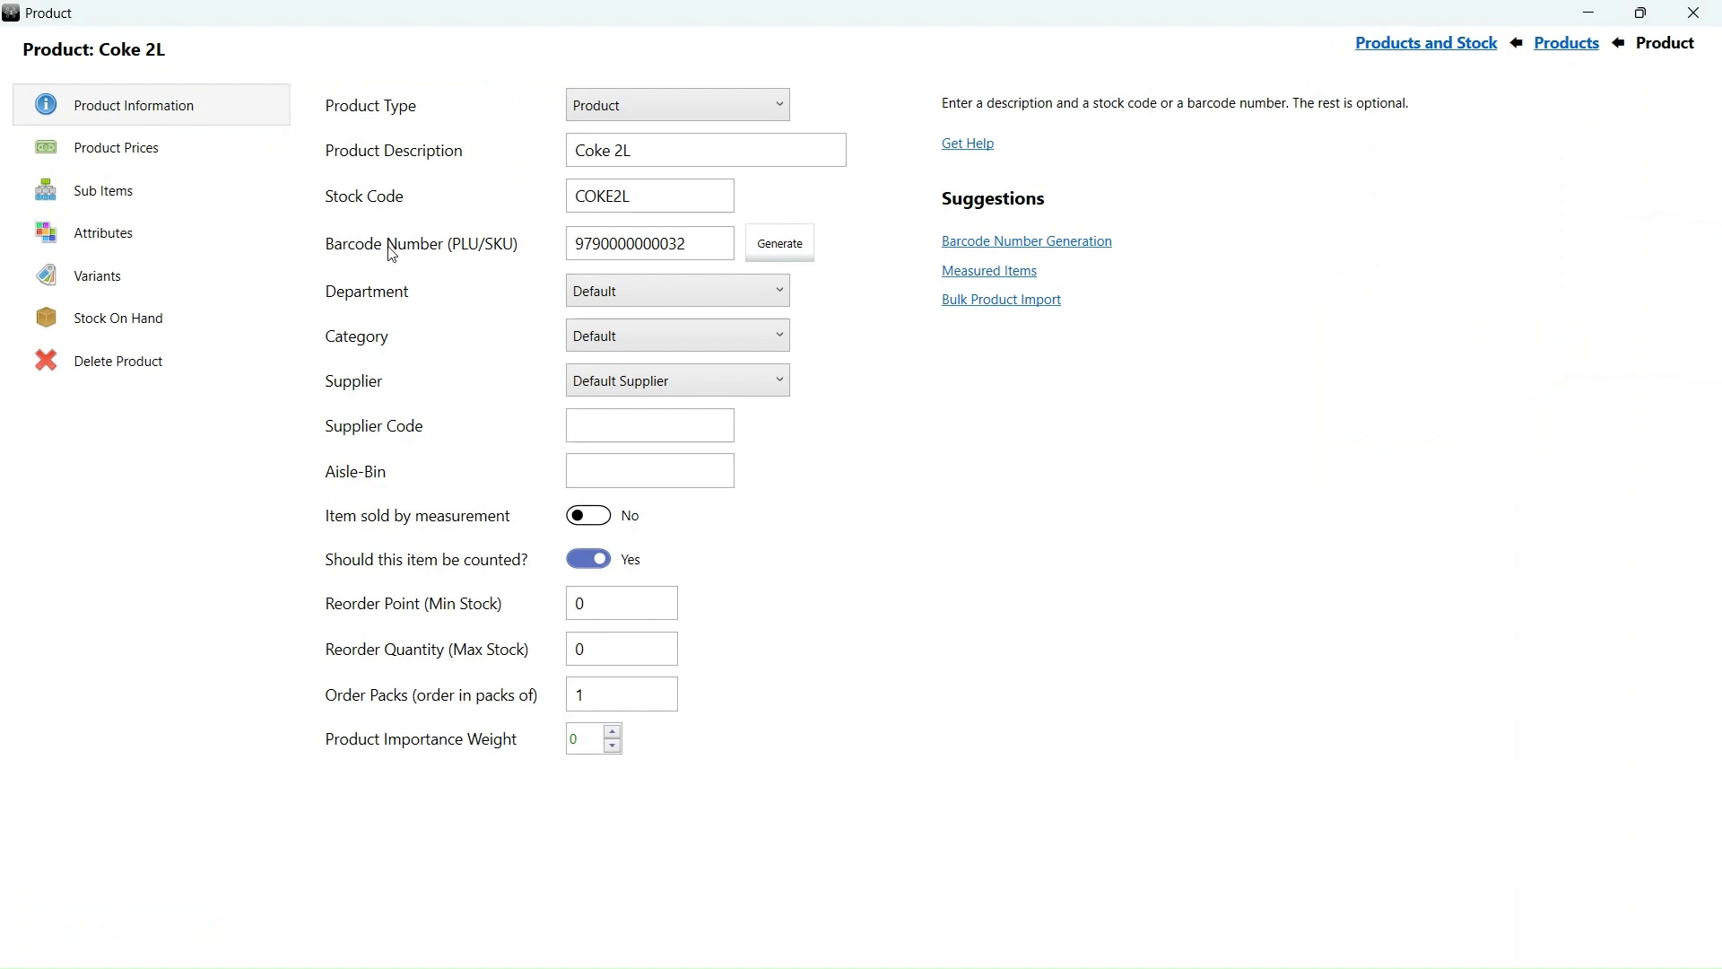
click(127, 335)
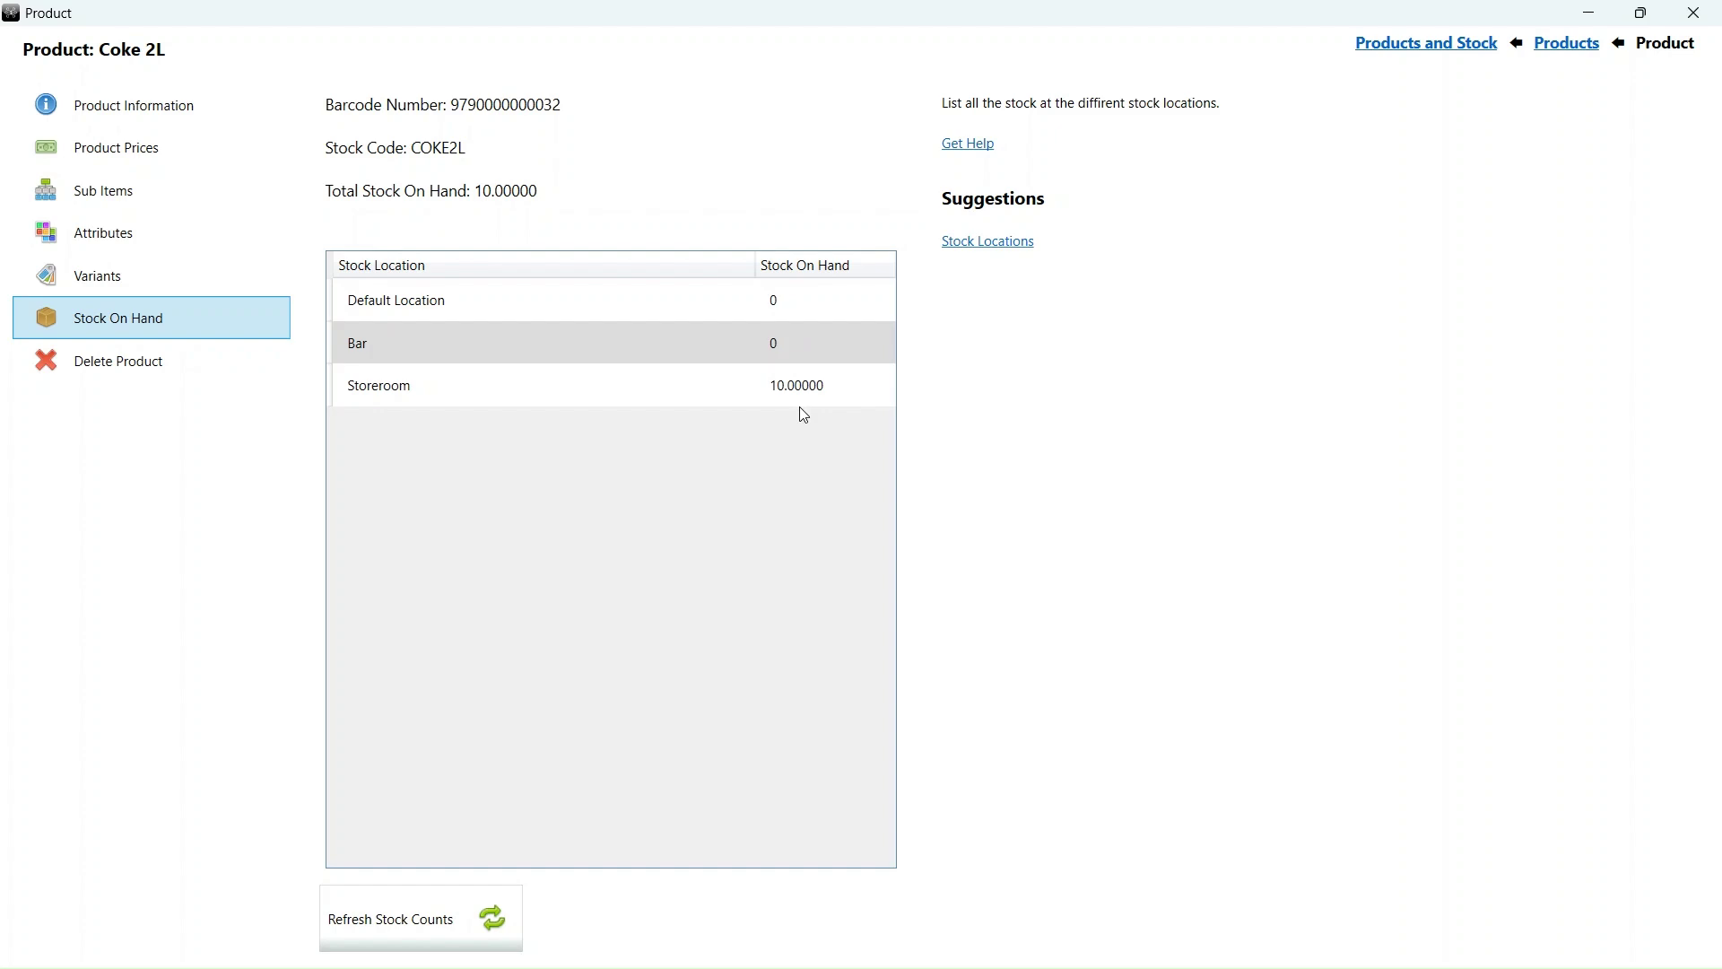
click(1563, 44)
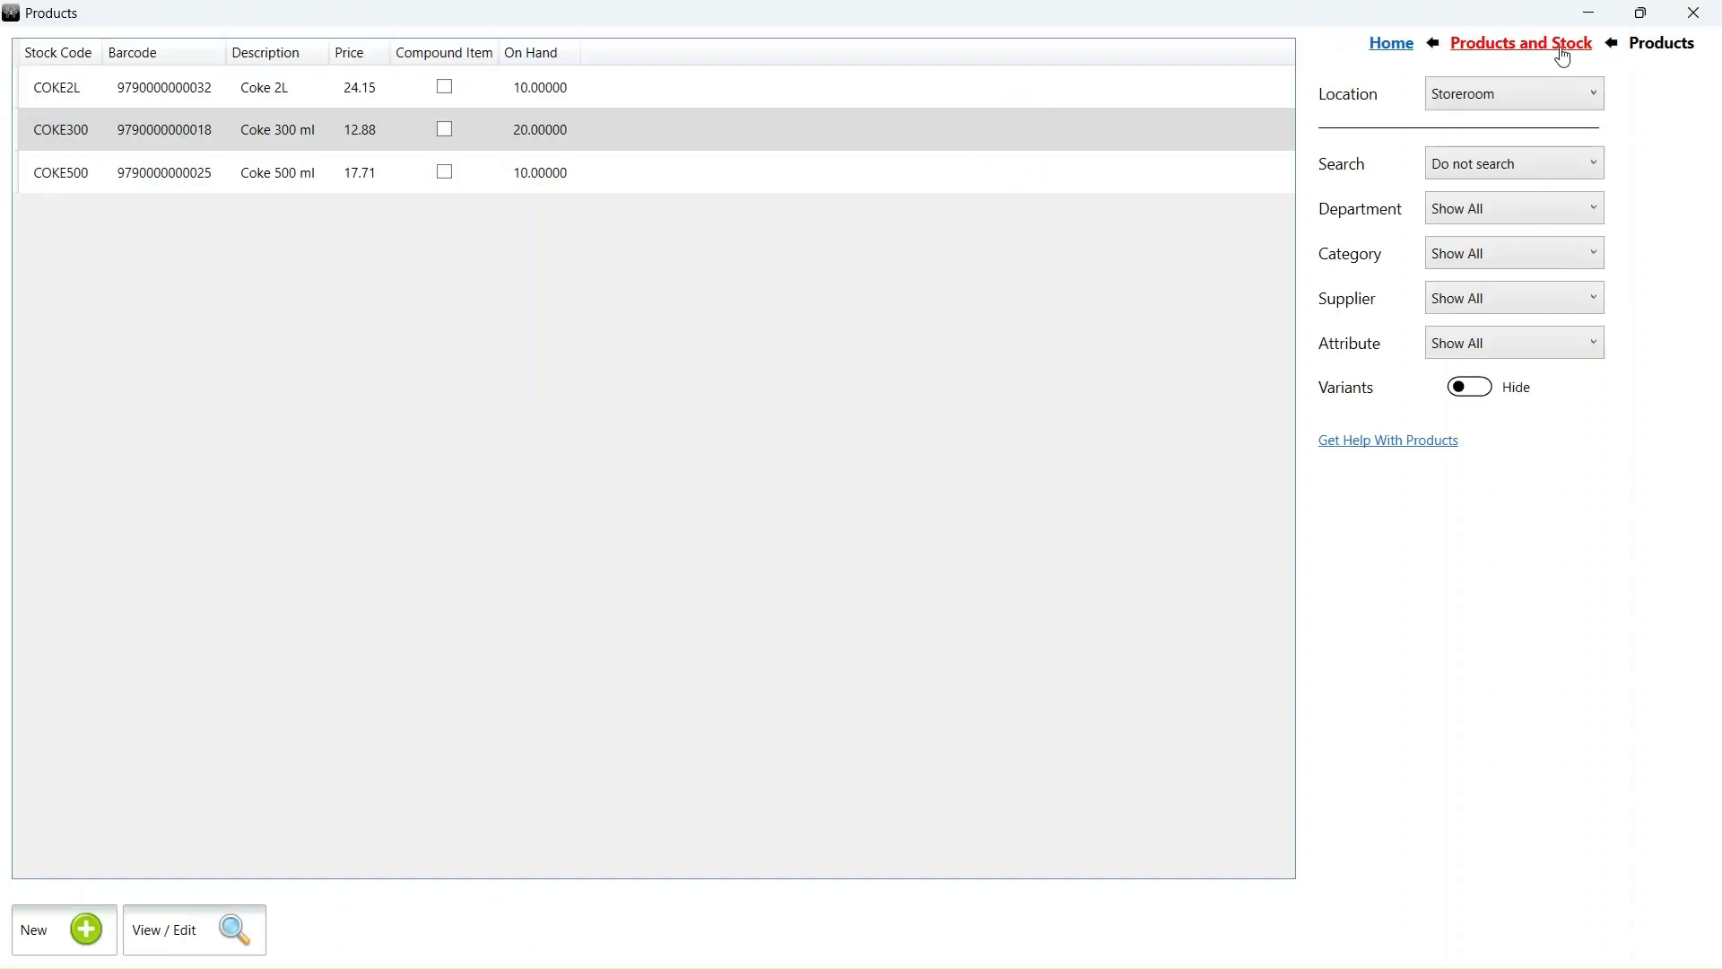
- Set up a Stock Move from Storeroom to Bar
click(1563, 45)
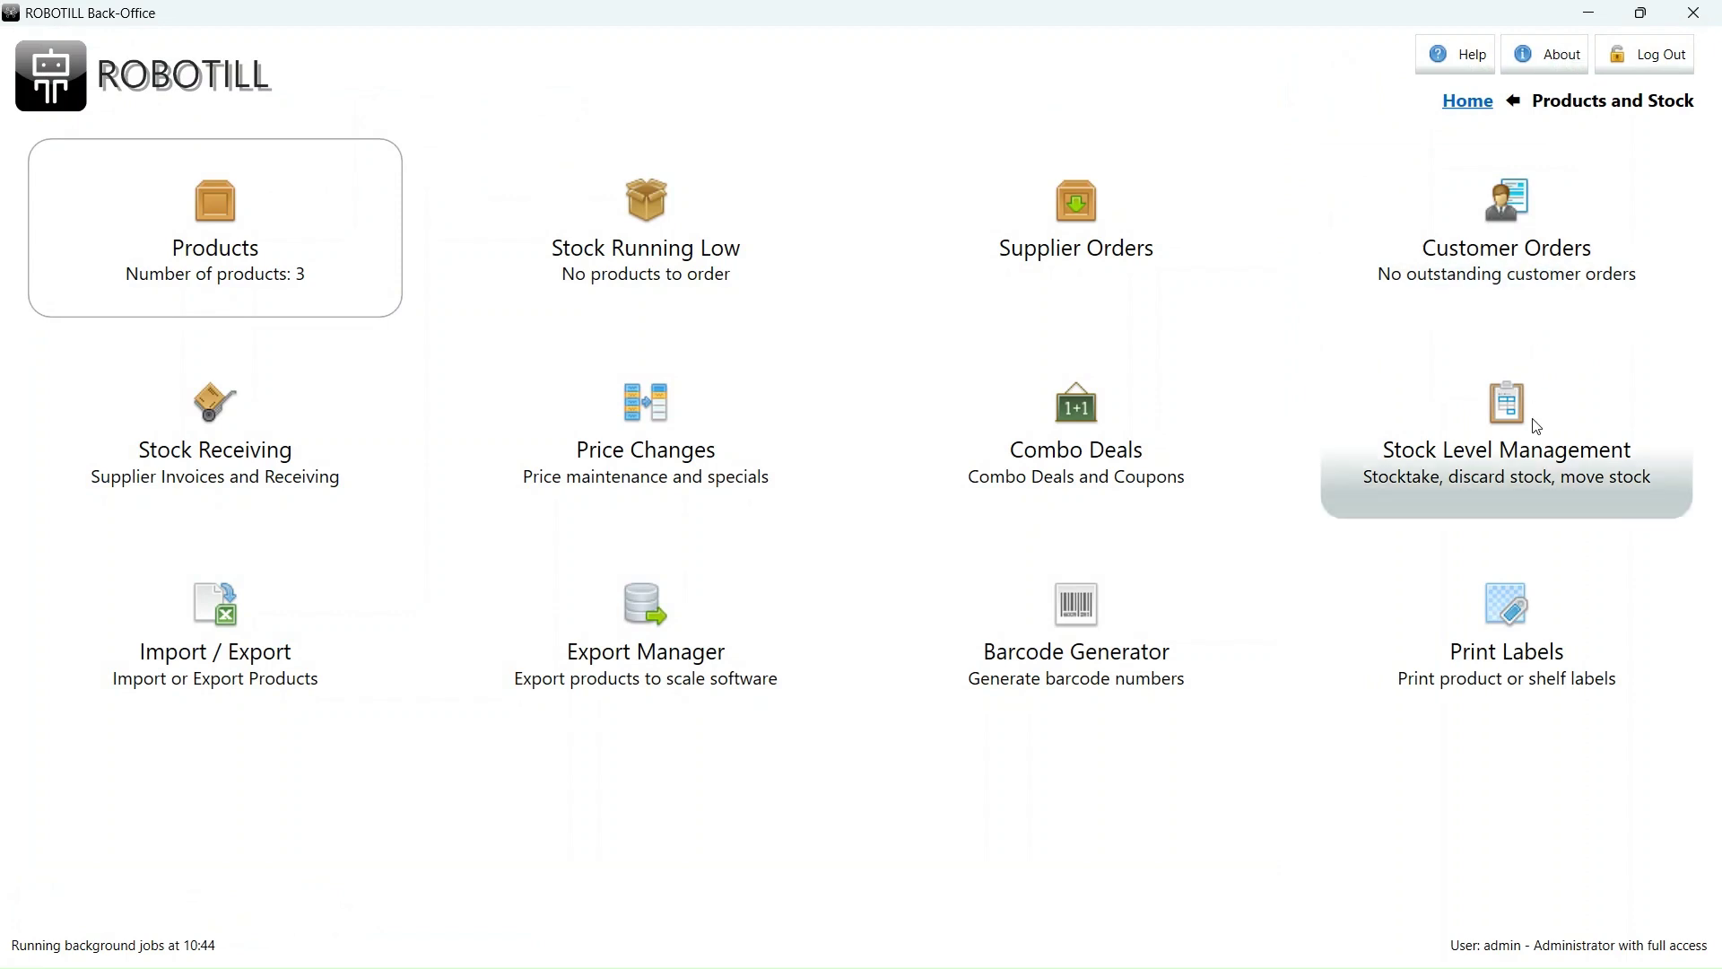
click(1536, 444)
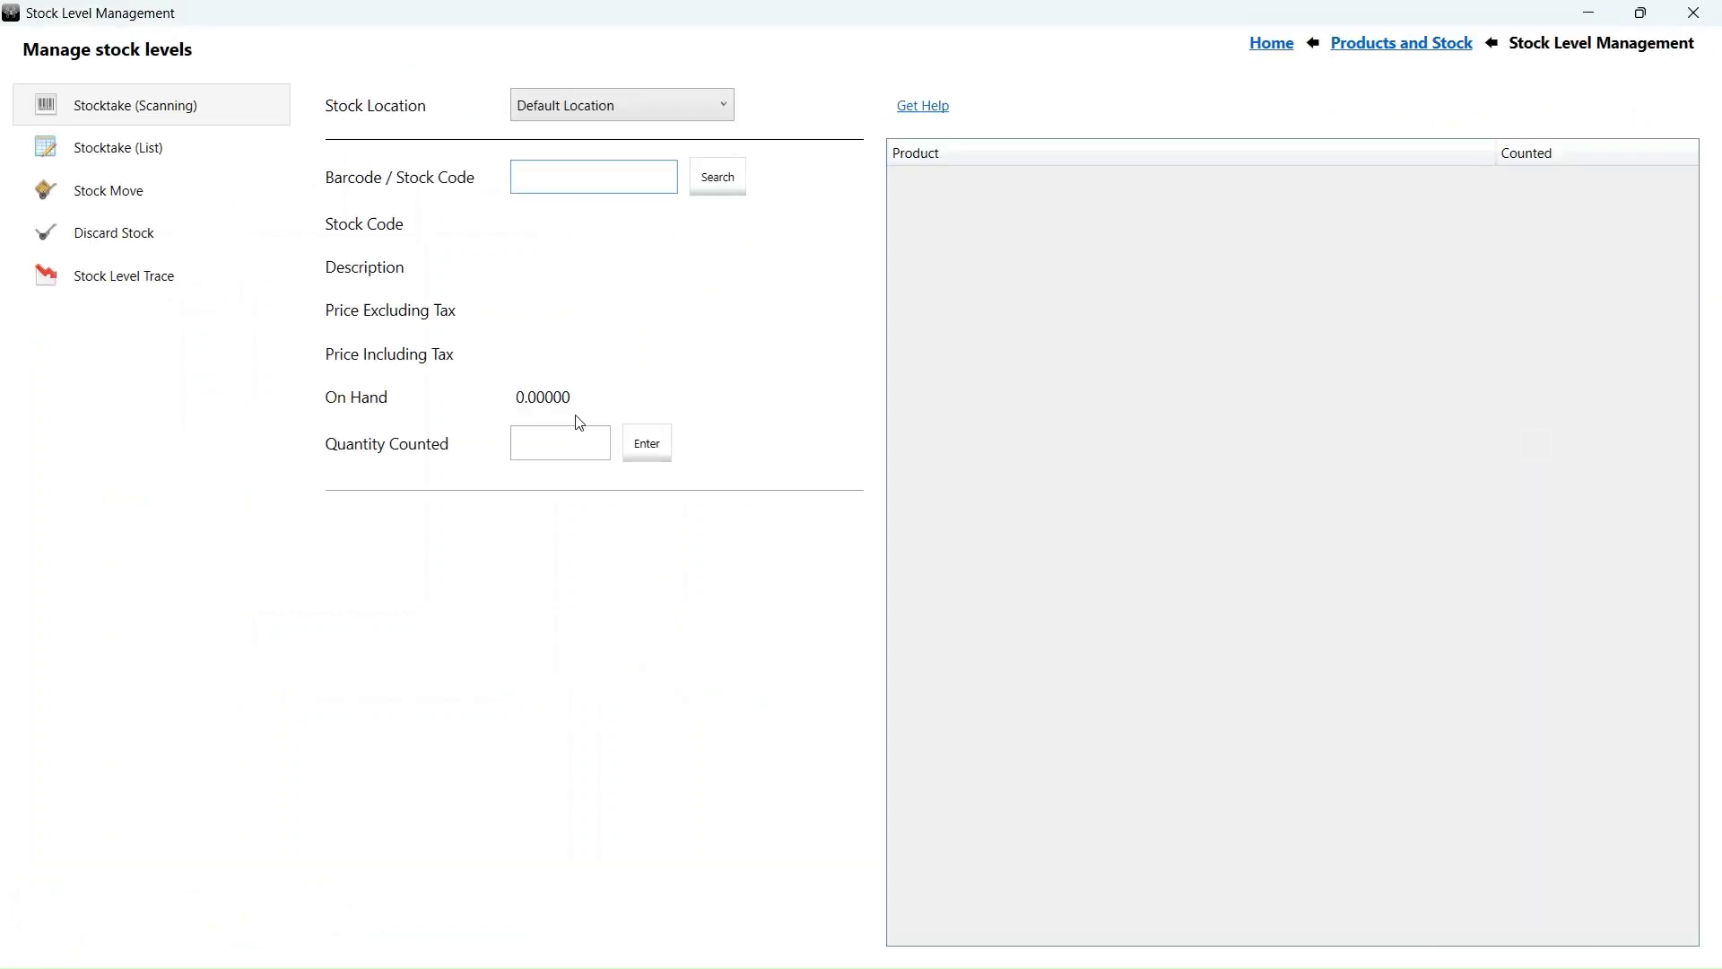
click(89, 206)
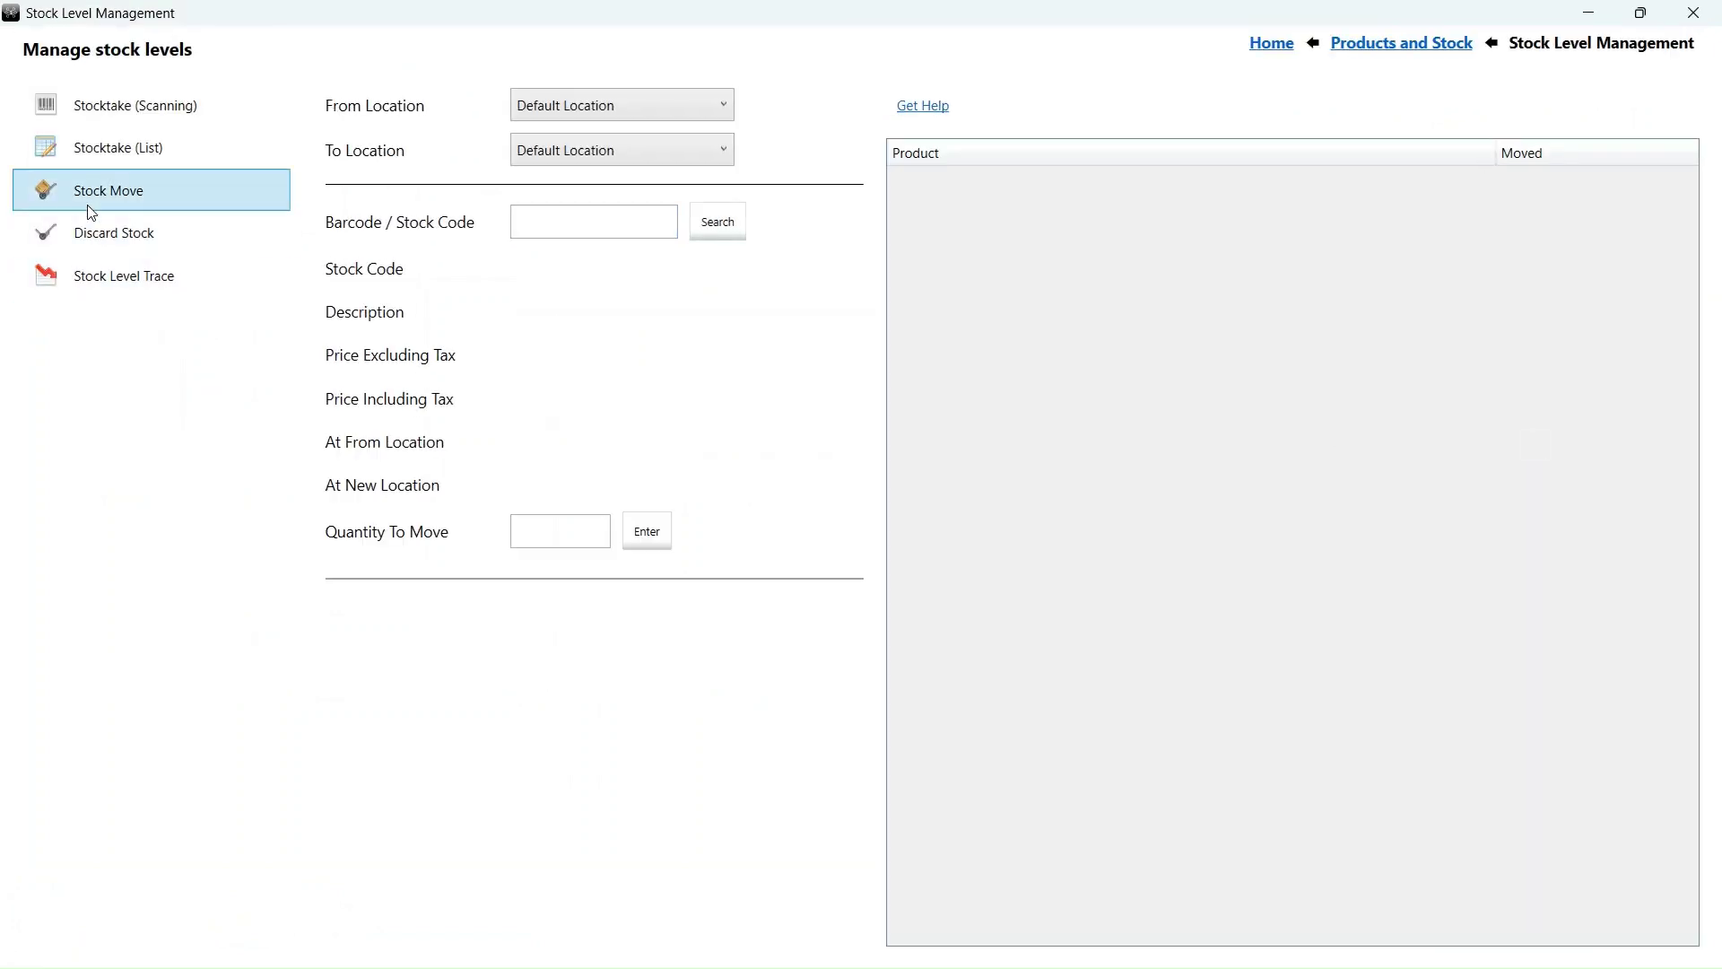
click(686, 116)
click(646, 239)
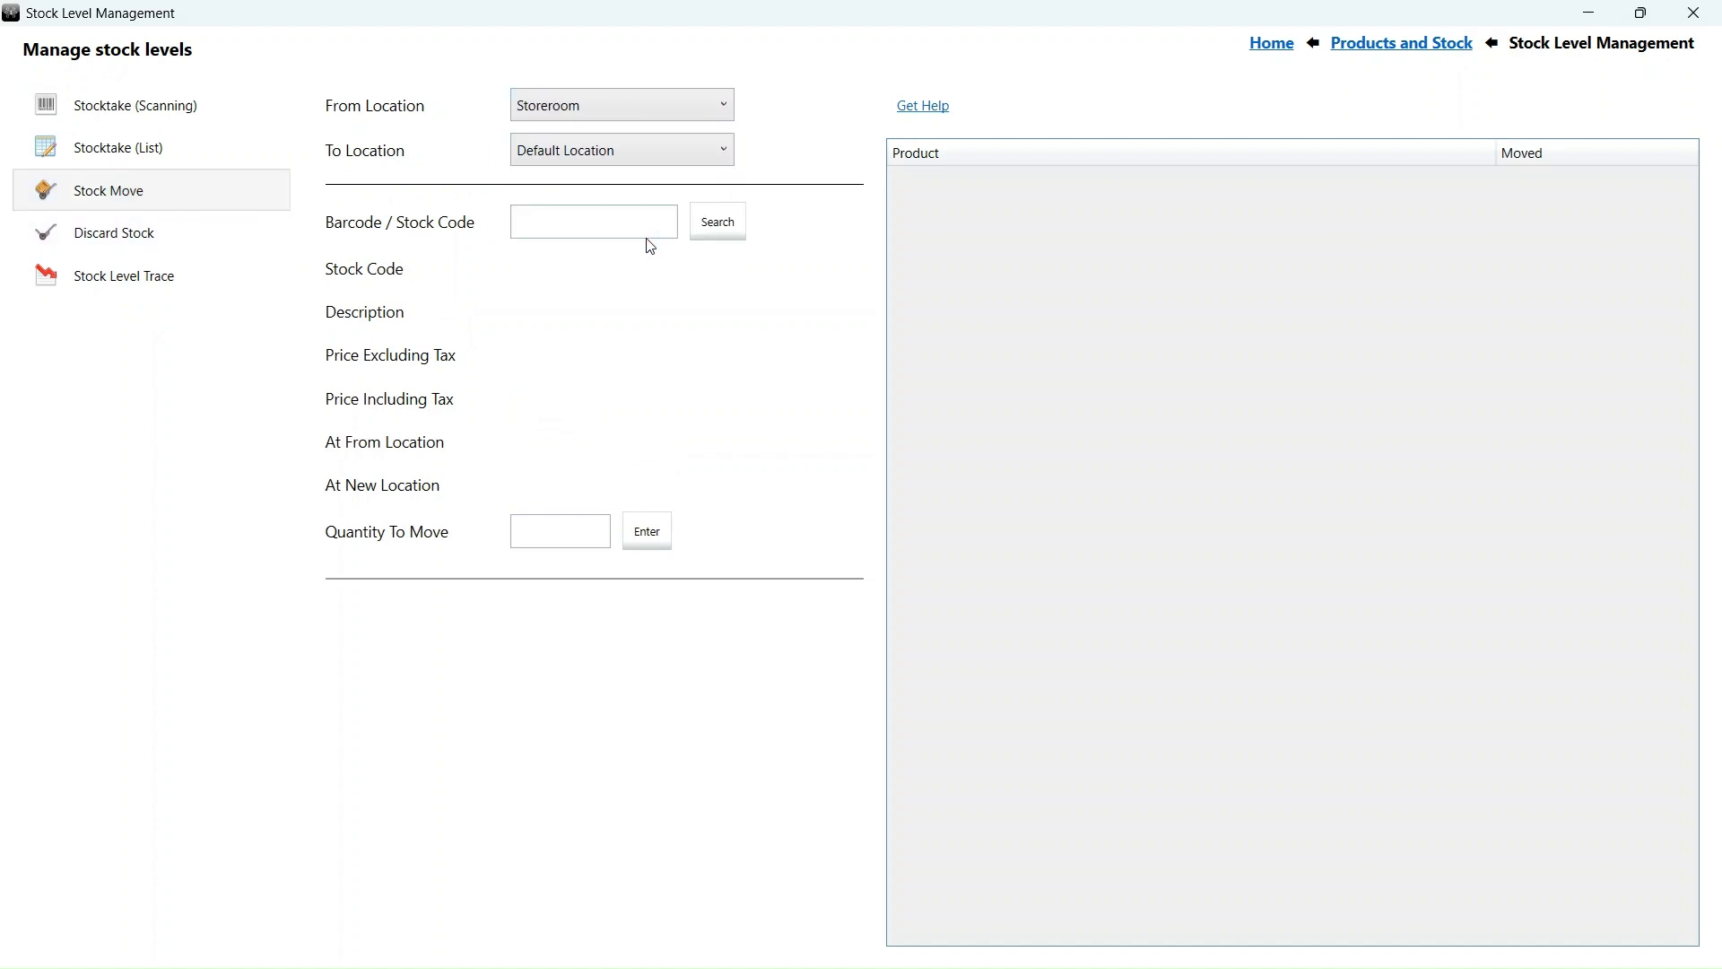
click(627, 146)
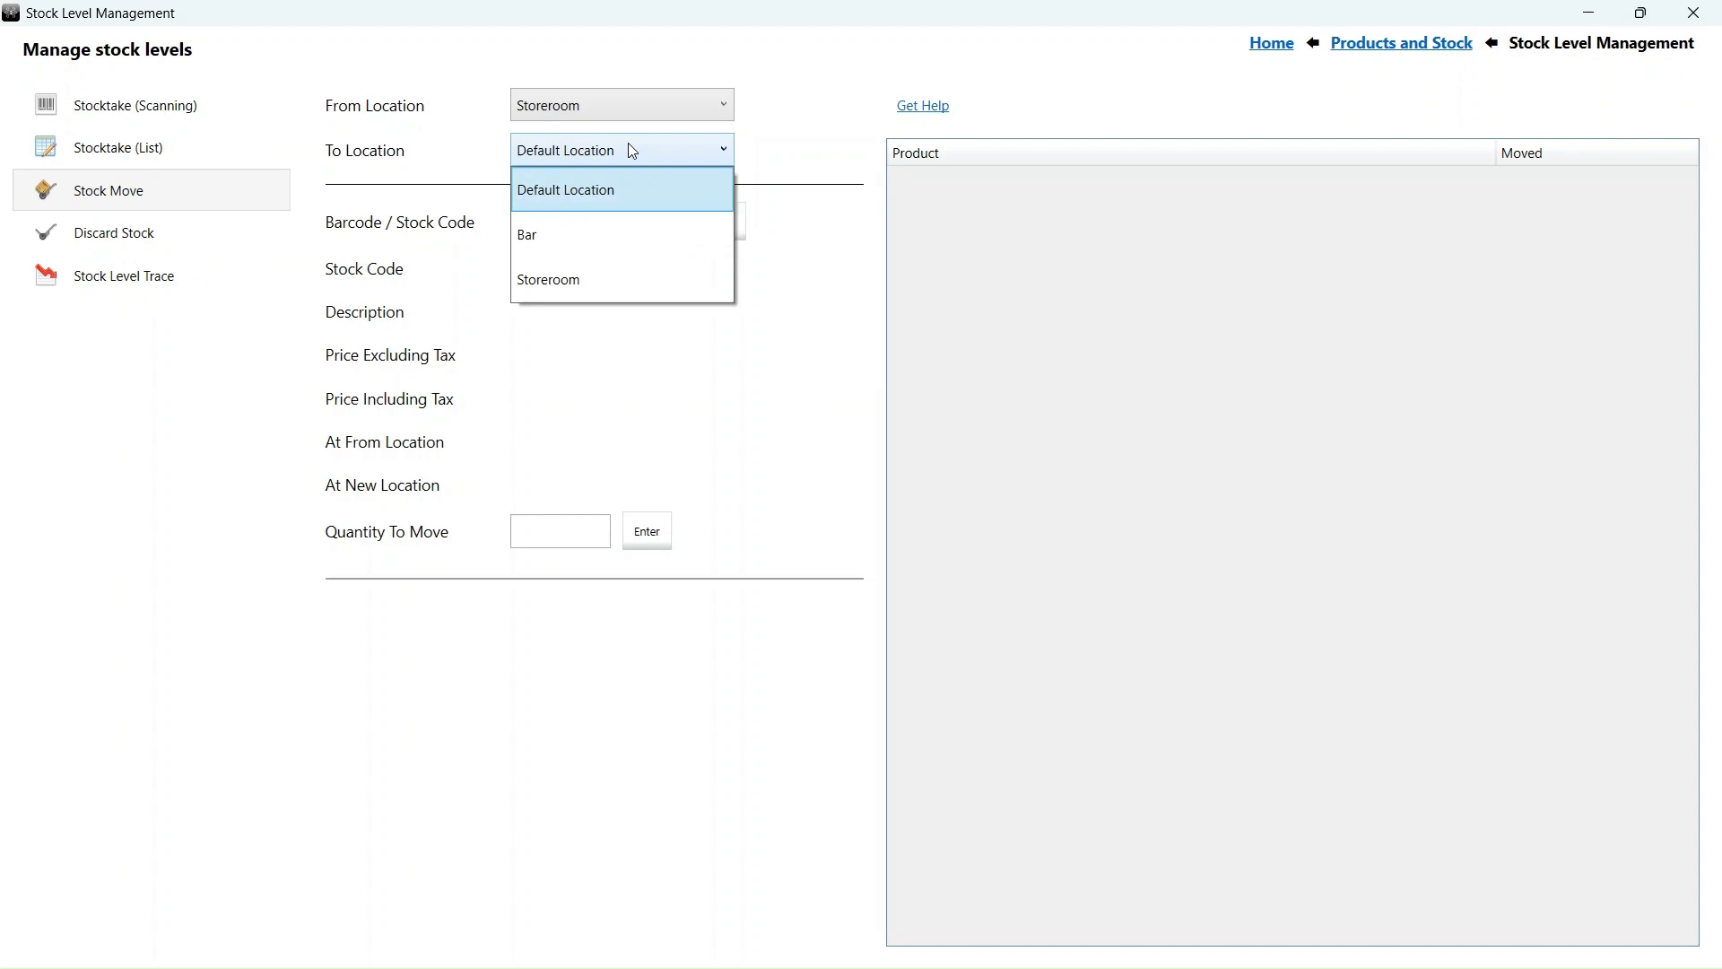
click(616, 248)
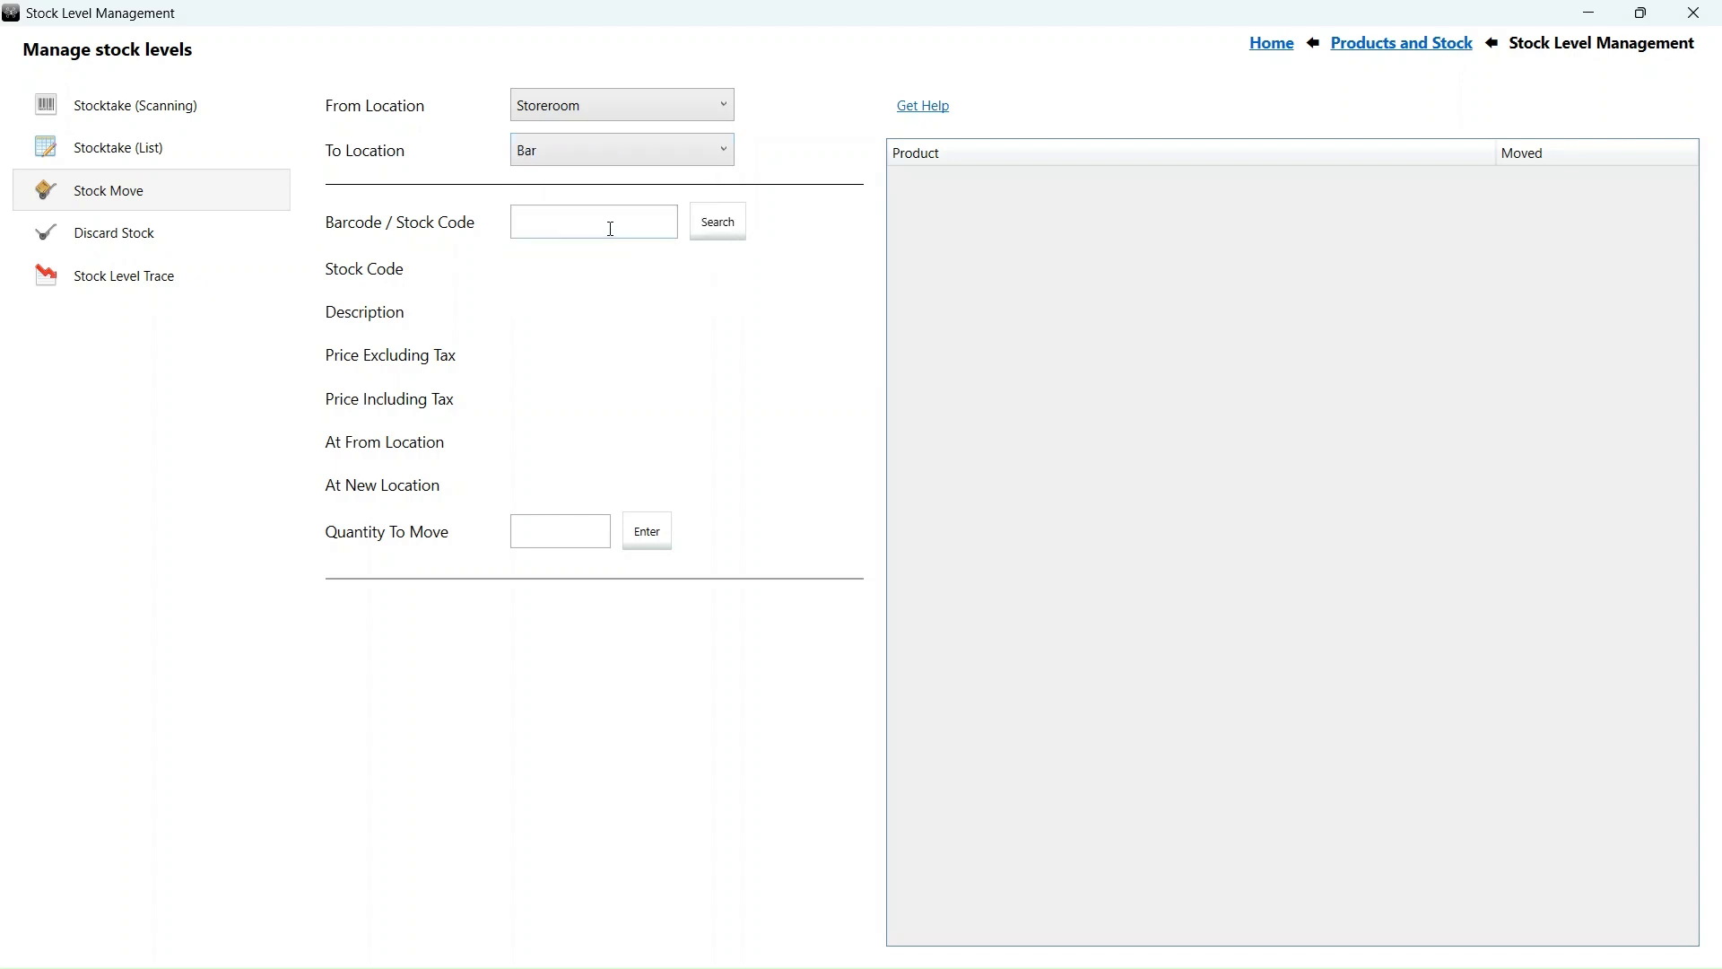
- Move 5 of coke500 and 3 of coke300 to the Bar
click(611, 229)
text(coke500)
key(Return)
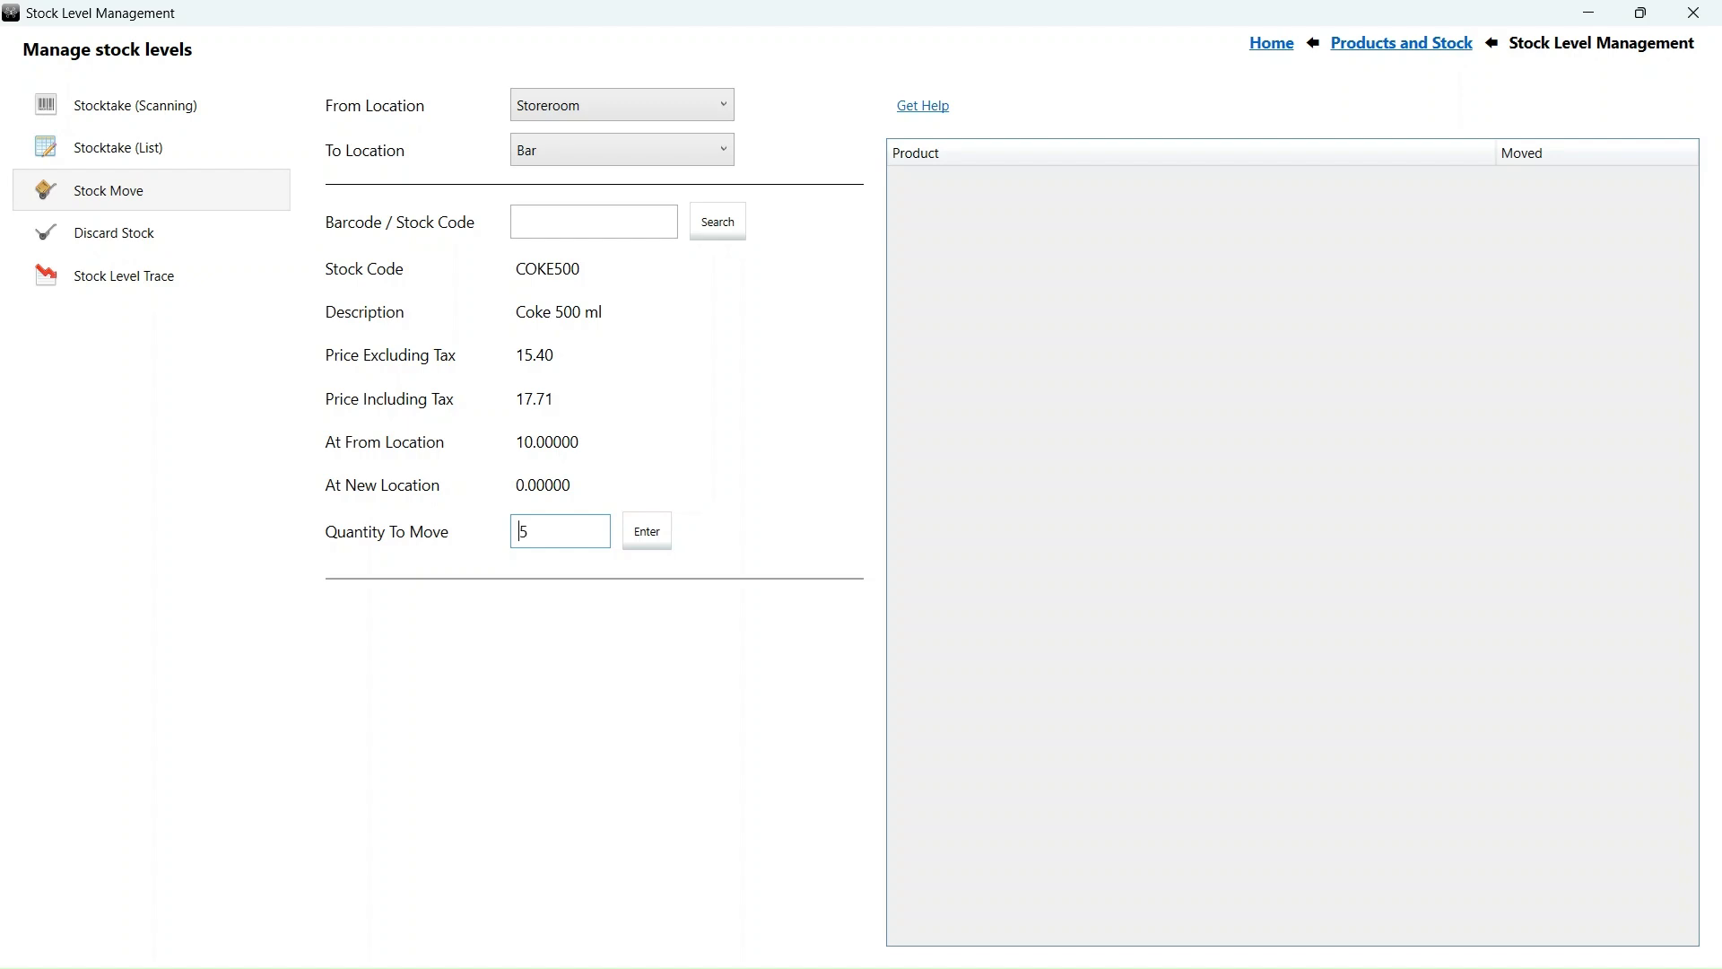
text(5)
key(Return)
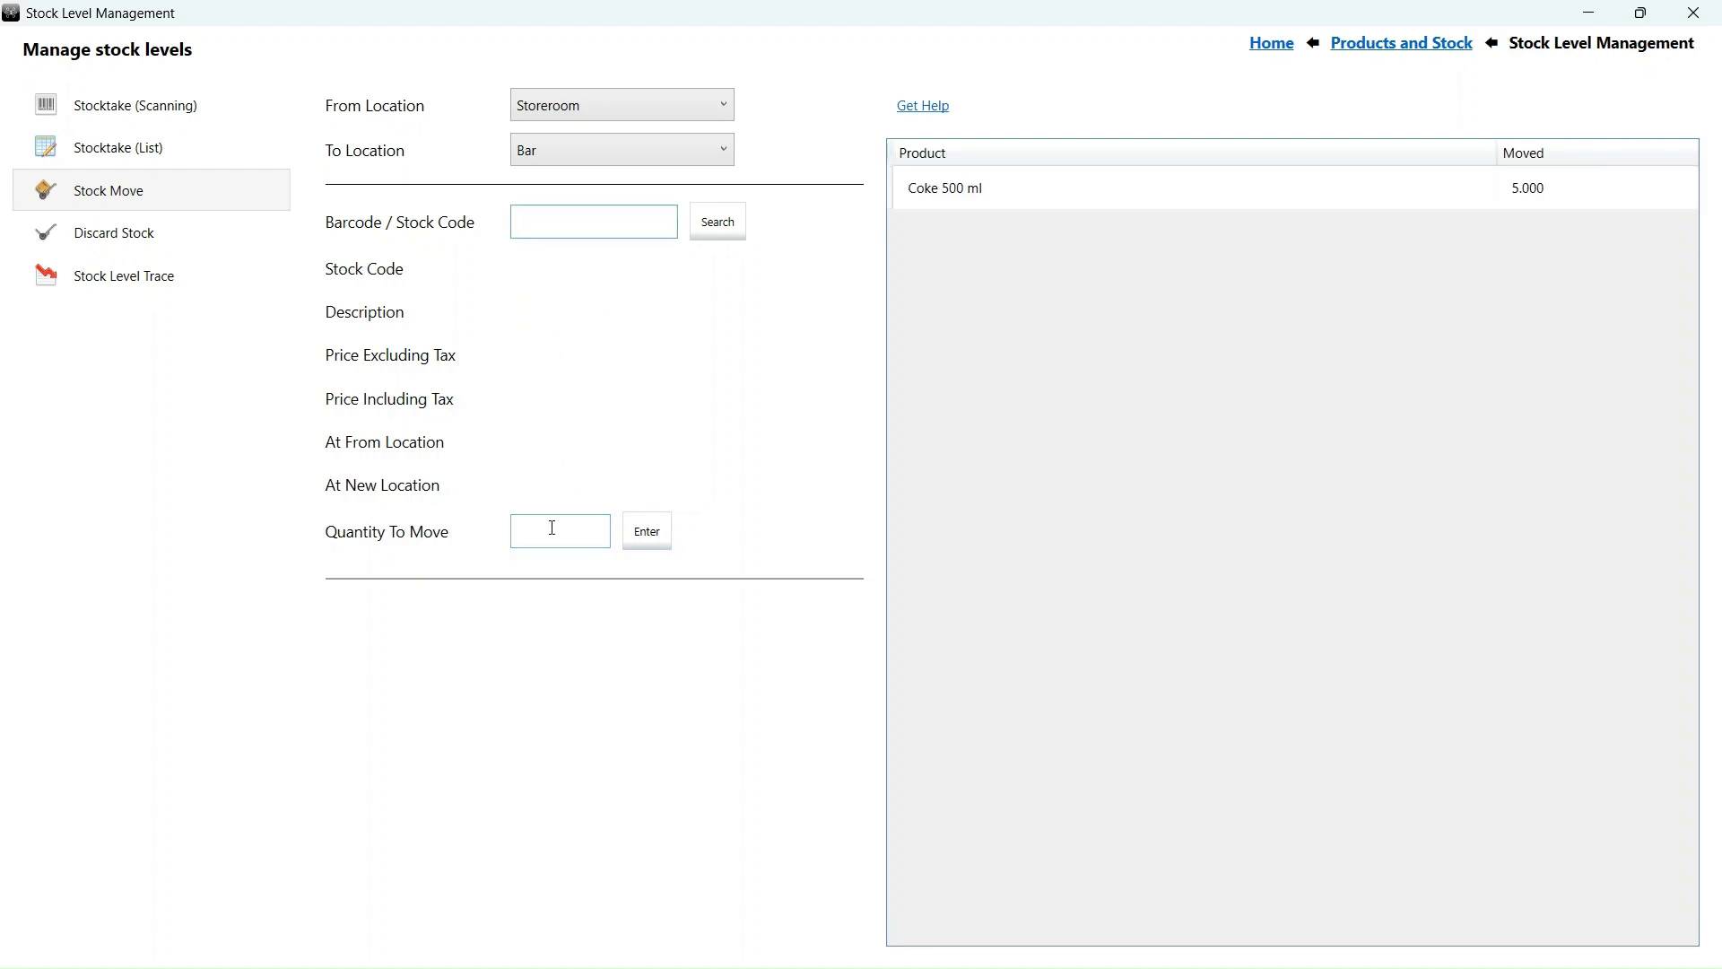
text(coke300)
key(Return)
text(3)
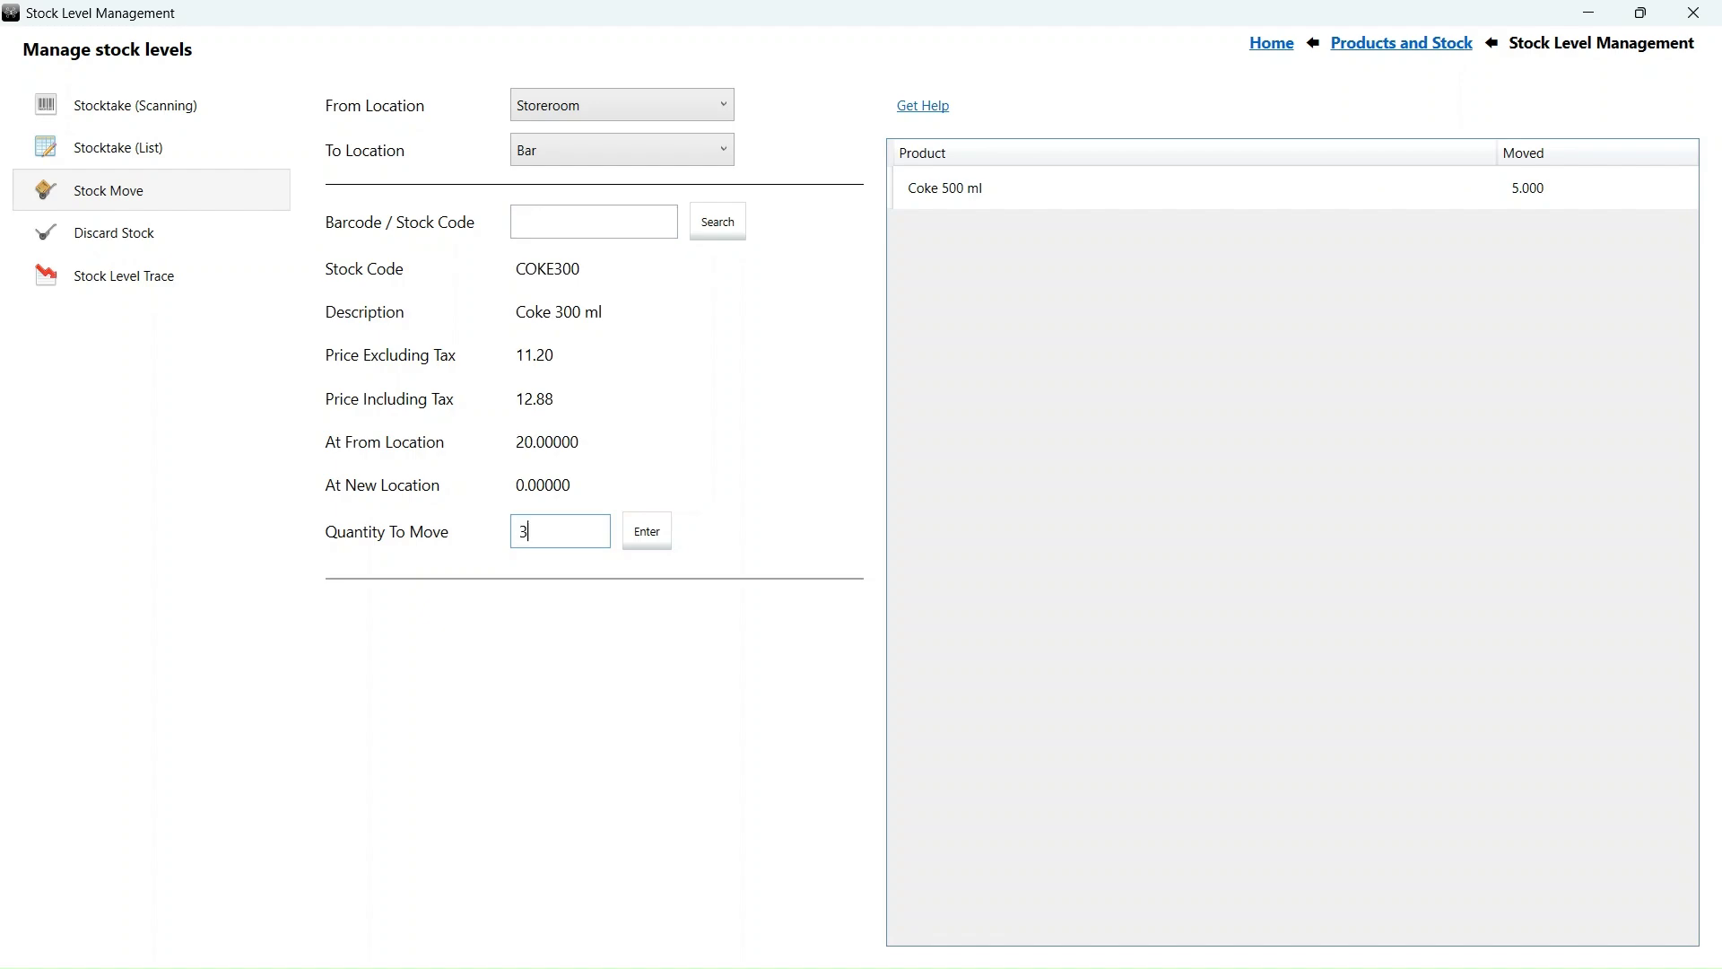
key(Return)
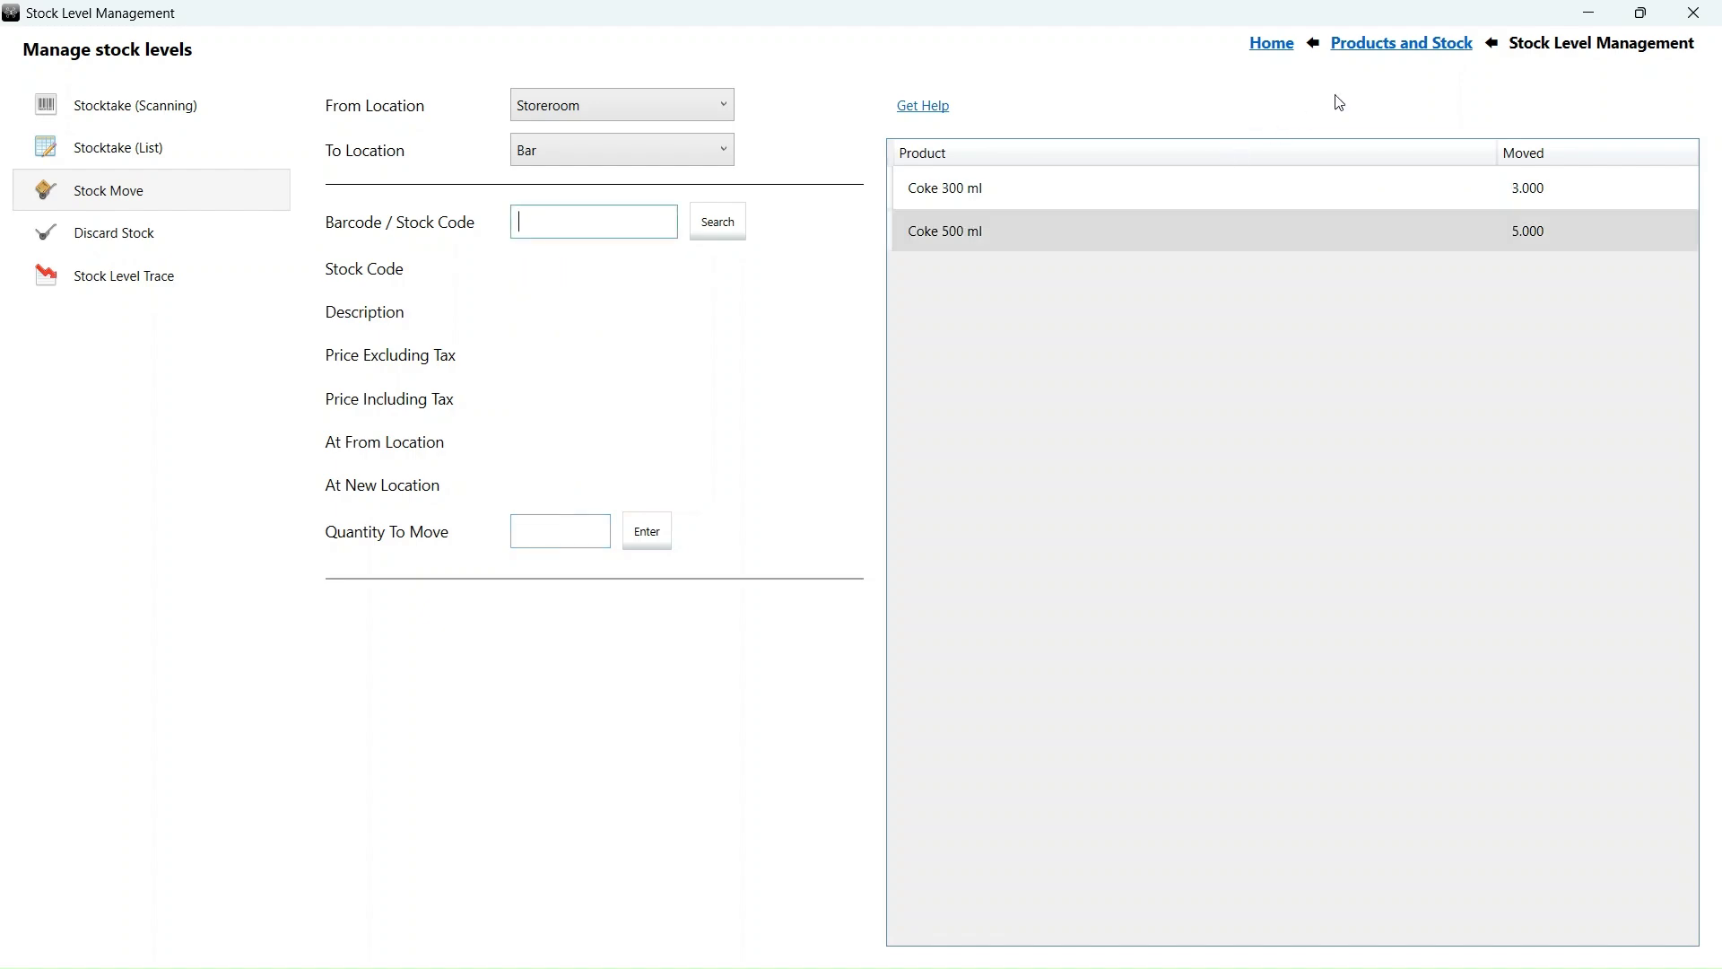
- Check Coke 300 ml's stock on hand per location: Bar 3, Storeroom 17
click(1389, 52)
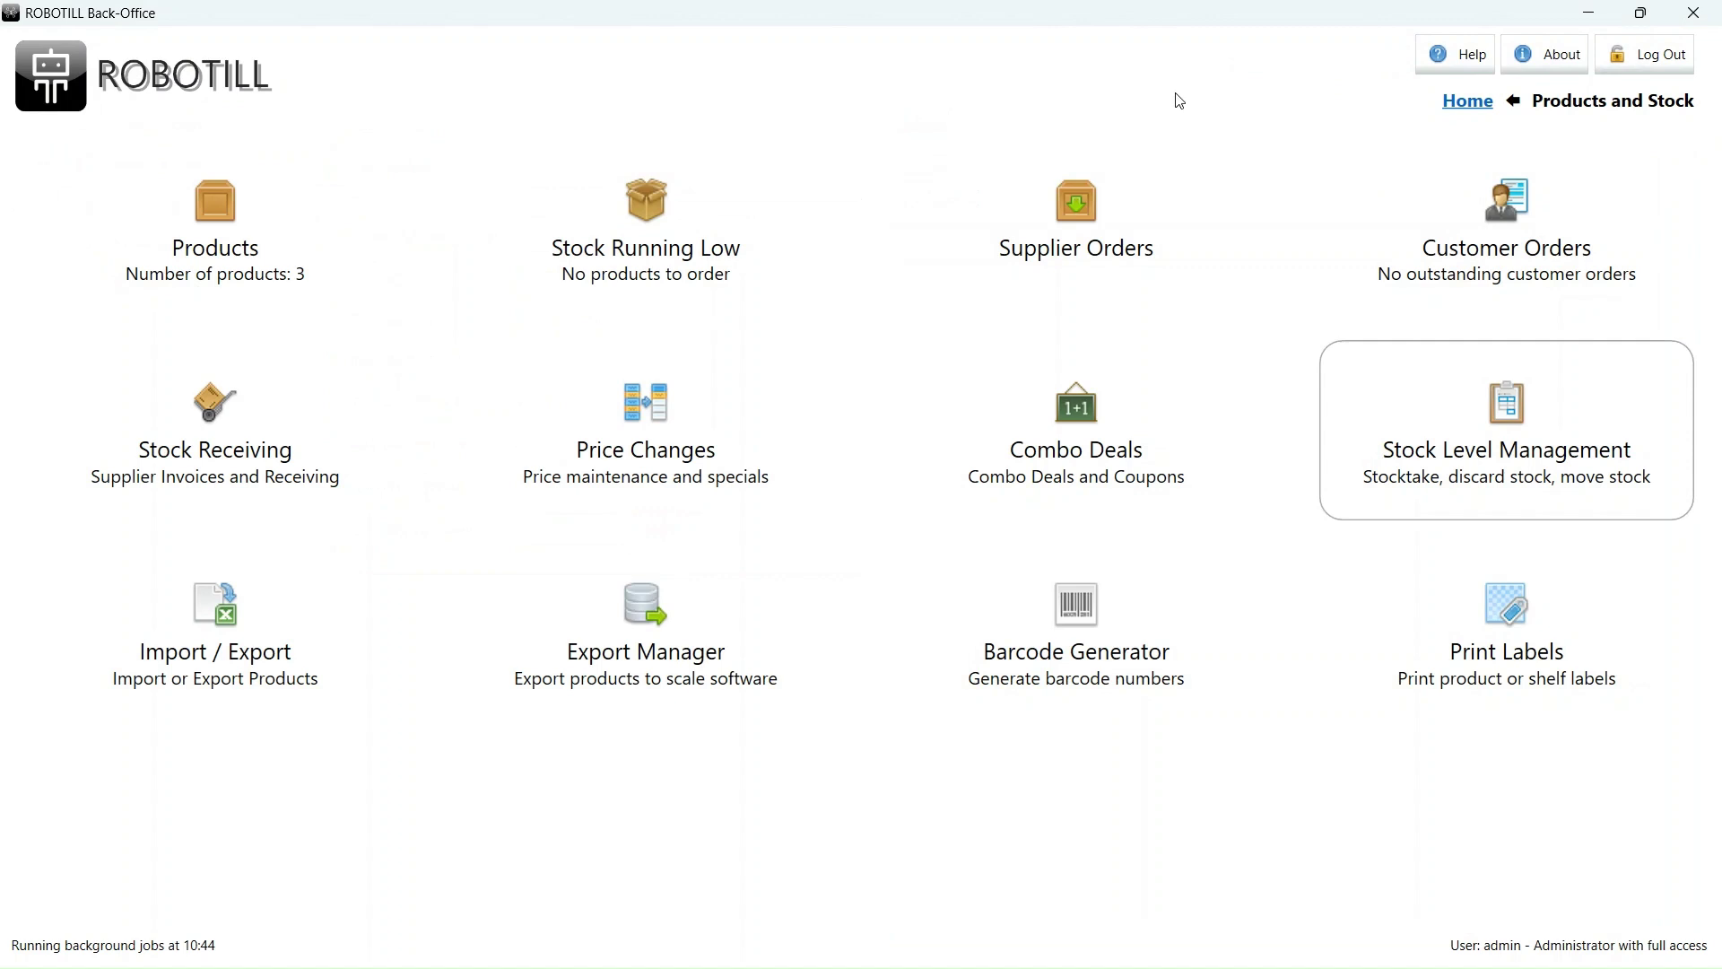
click(245, 215)
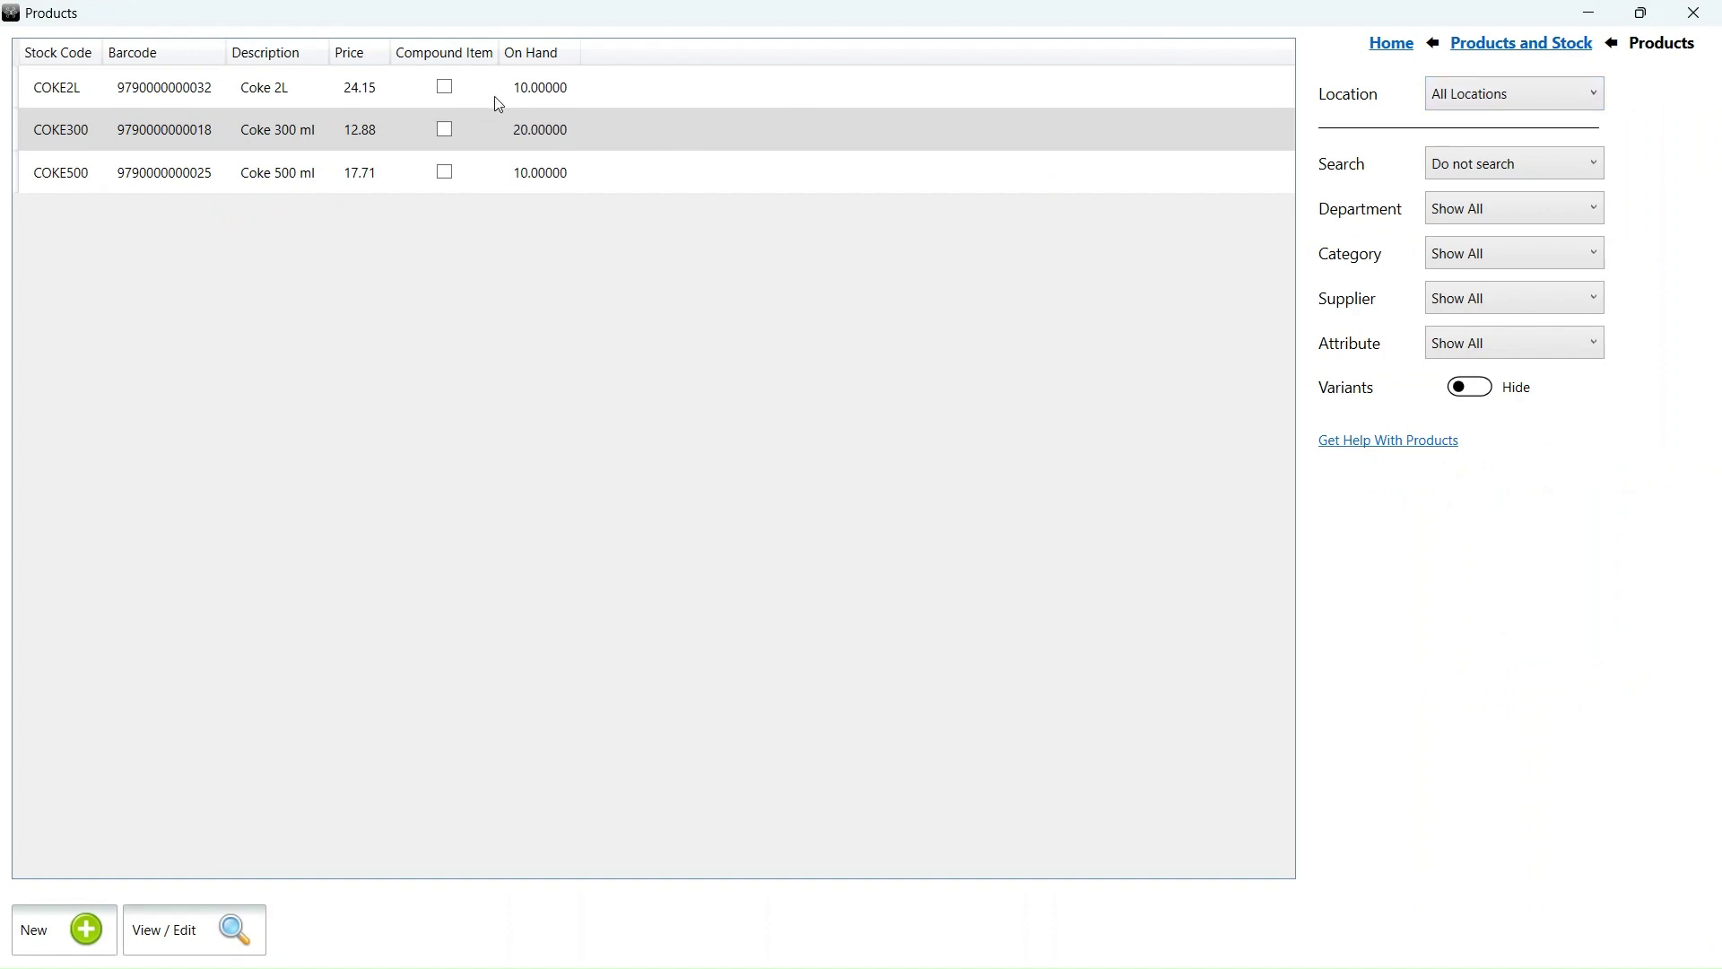
double_click(499, 121)
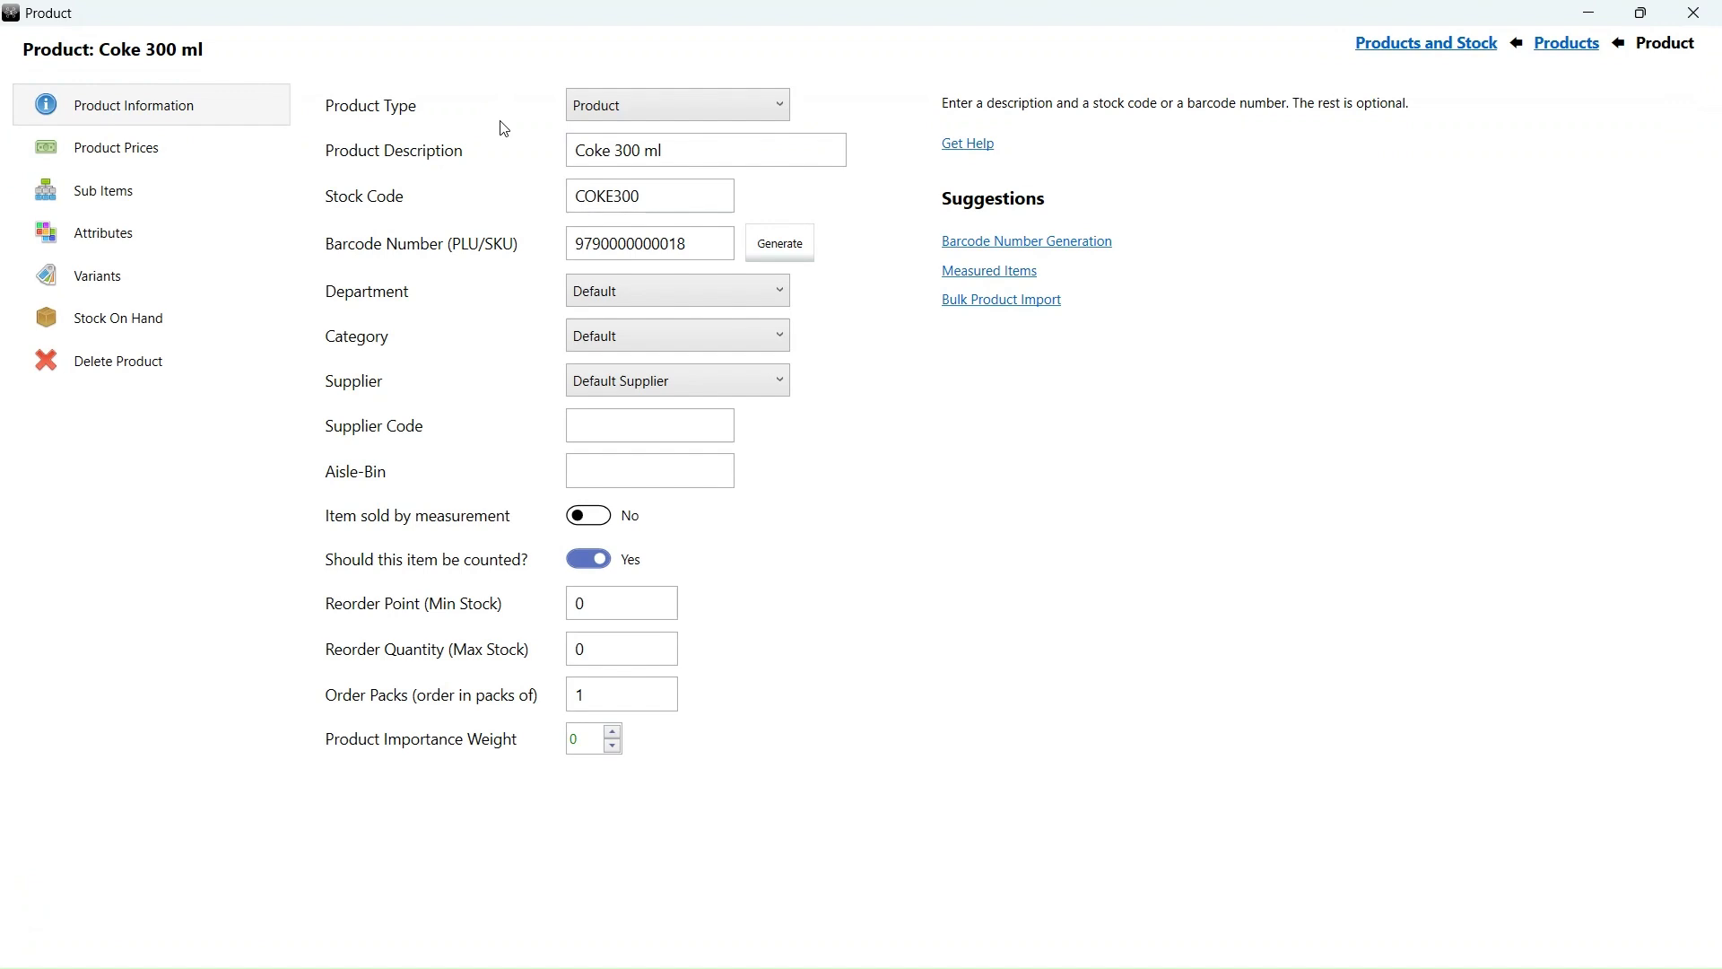
click(171, 338)
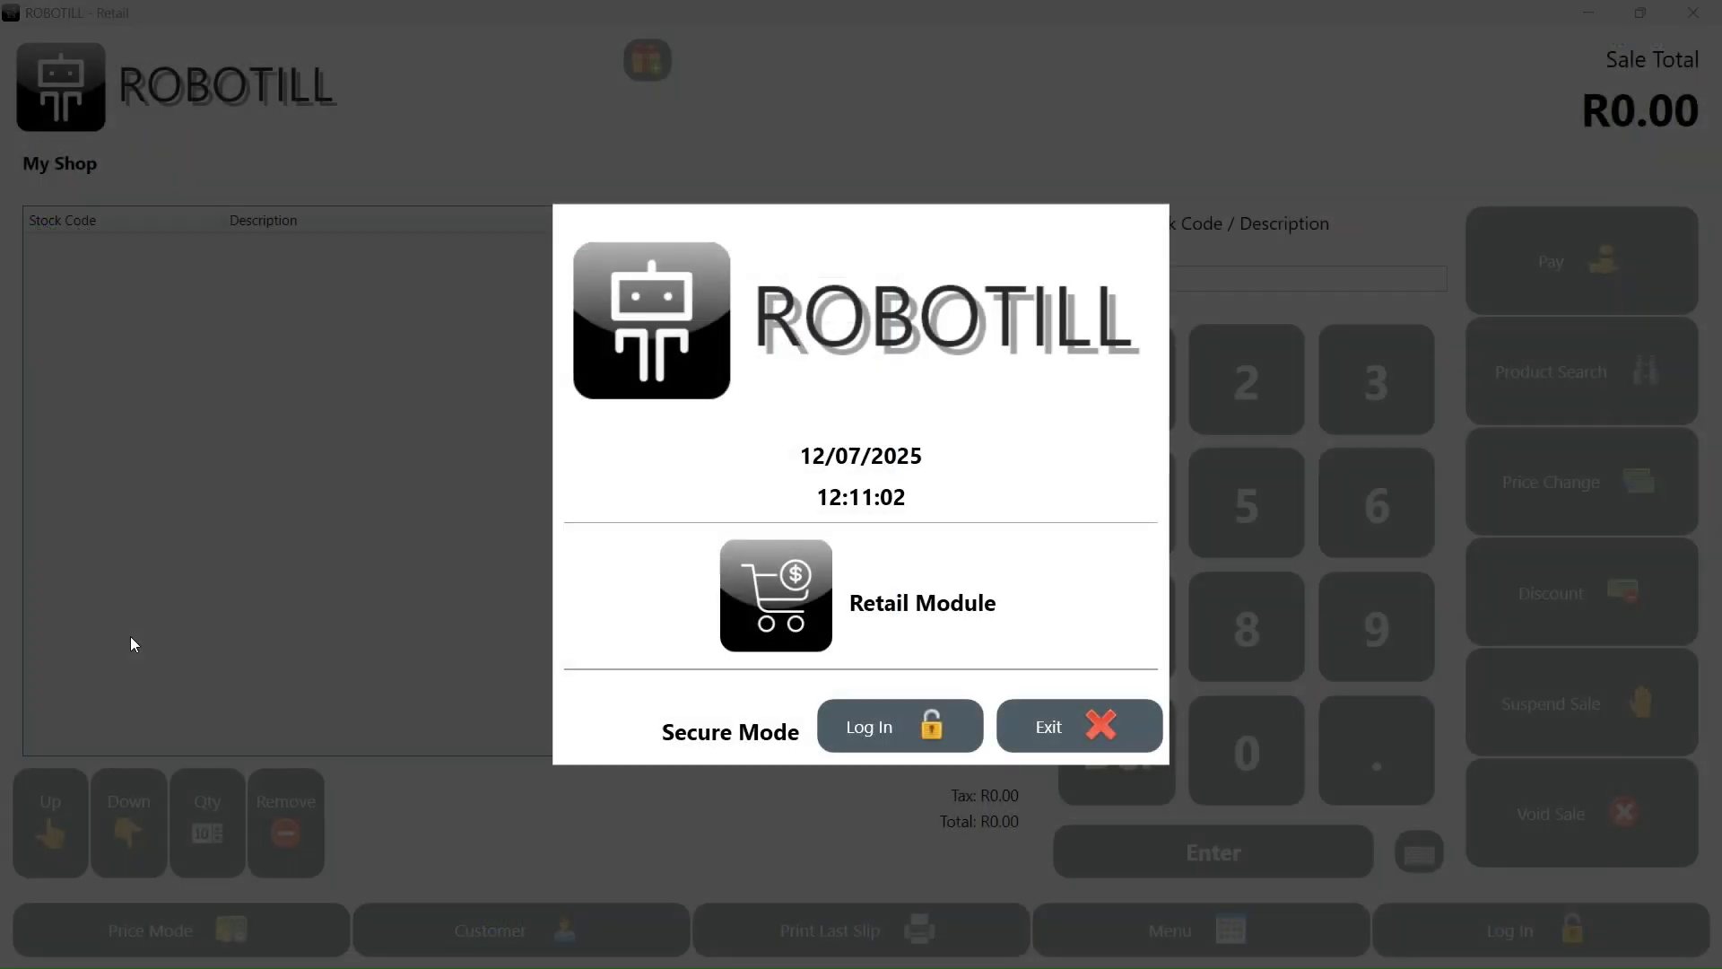
- Log in to the till with the cashier PIN and check that Product Search shows zero on hand
key(Return)
text(1234)
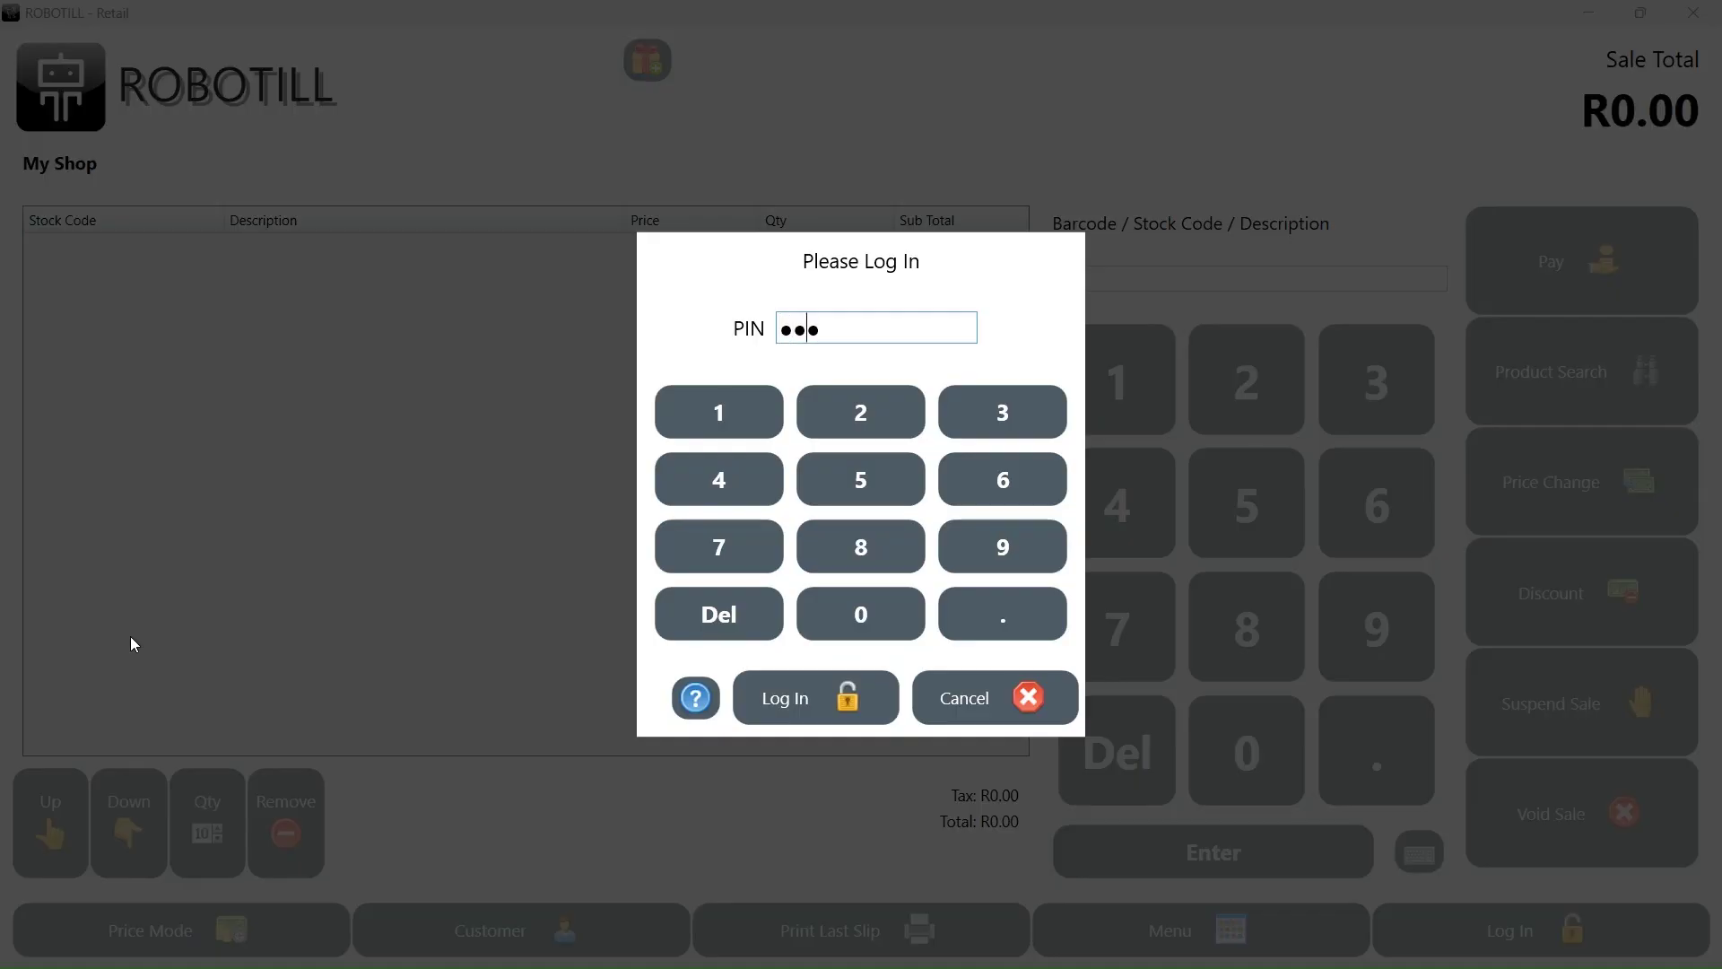
key(Return)
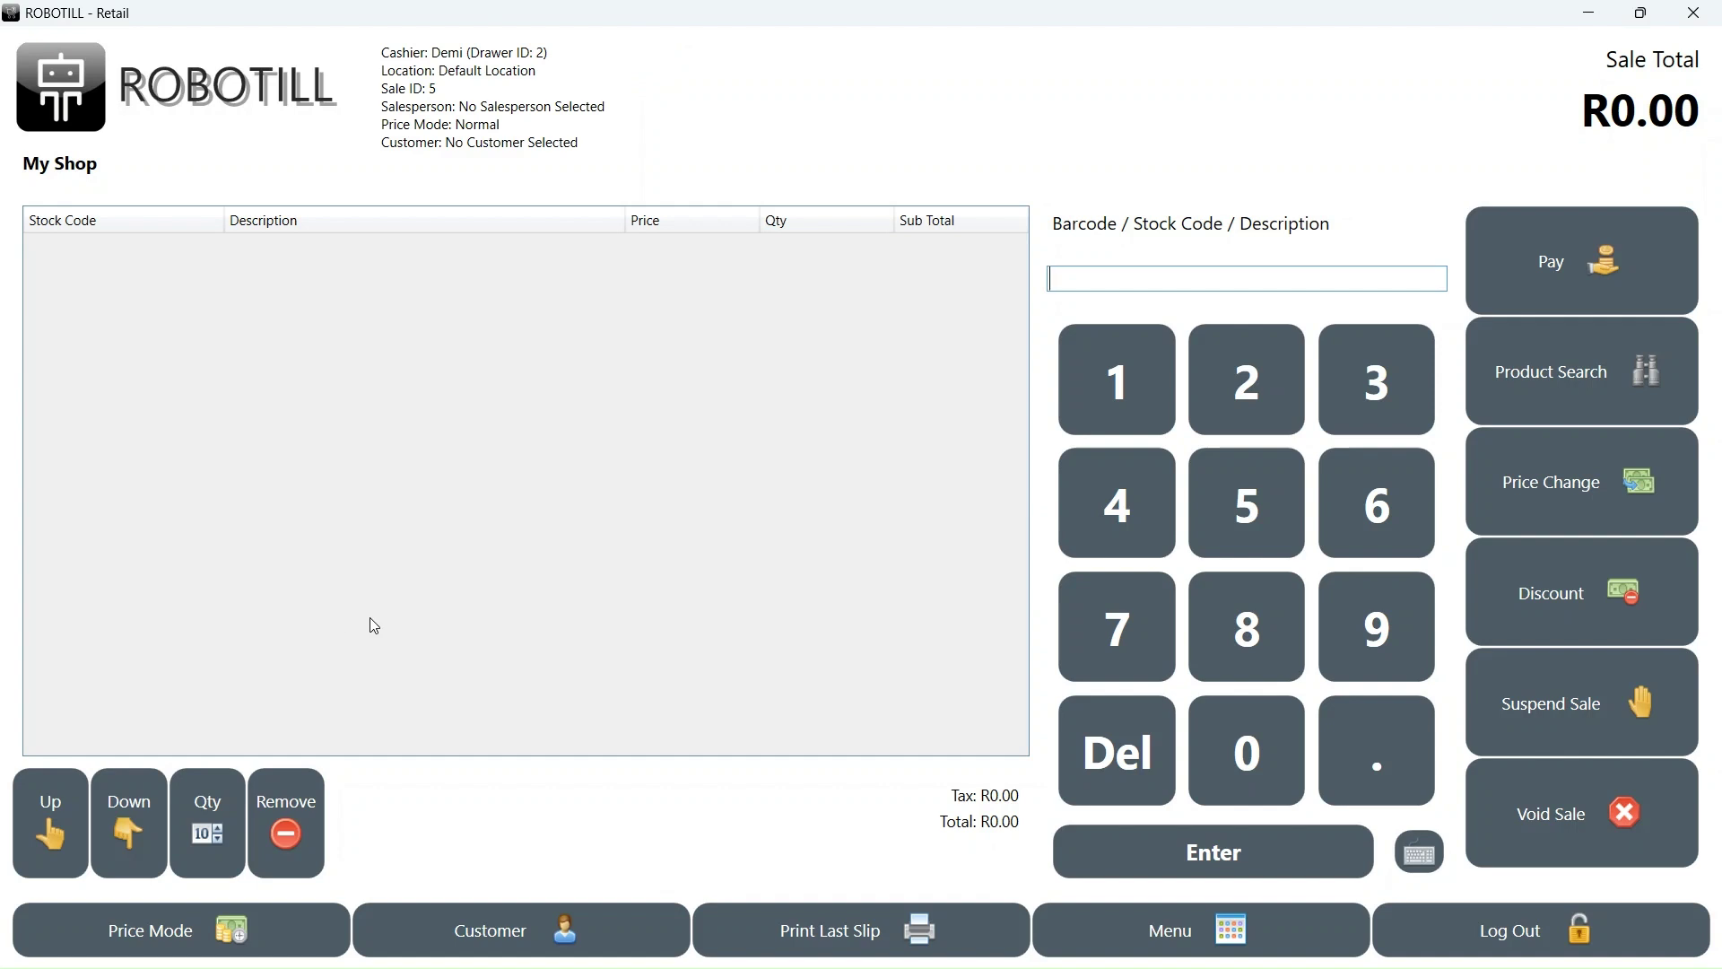
click(1536, 387)
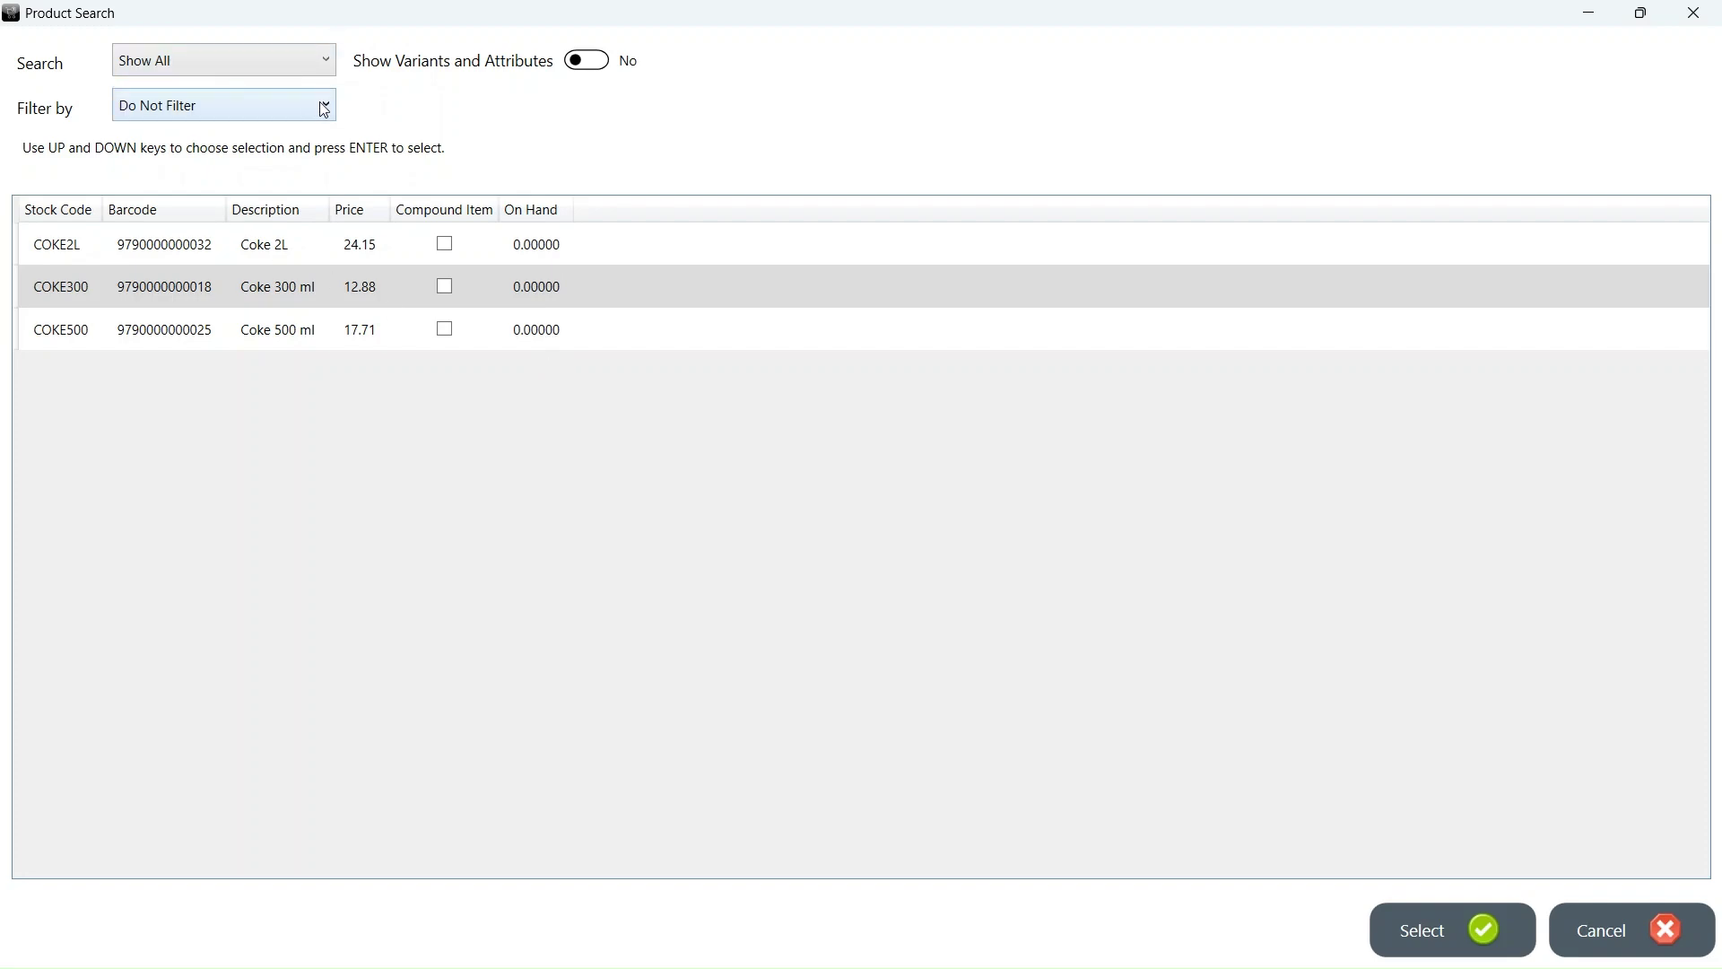
click(1607, 930)
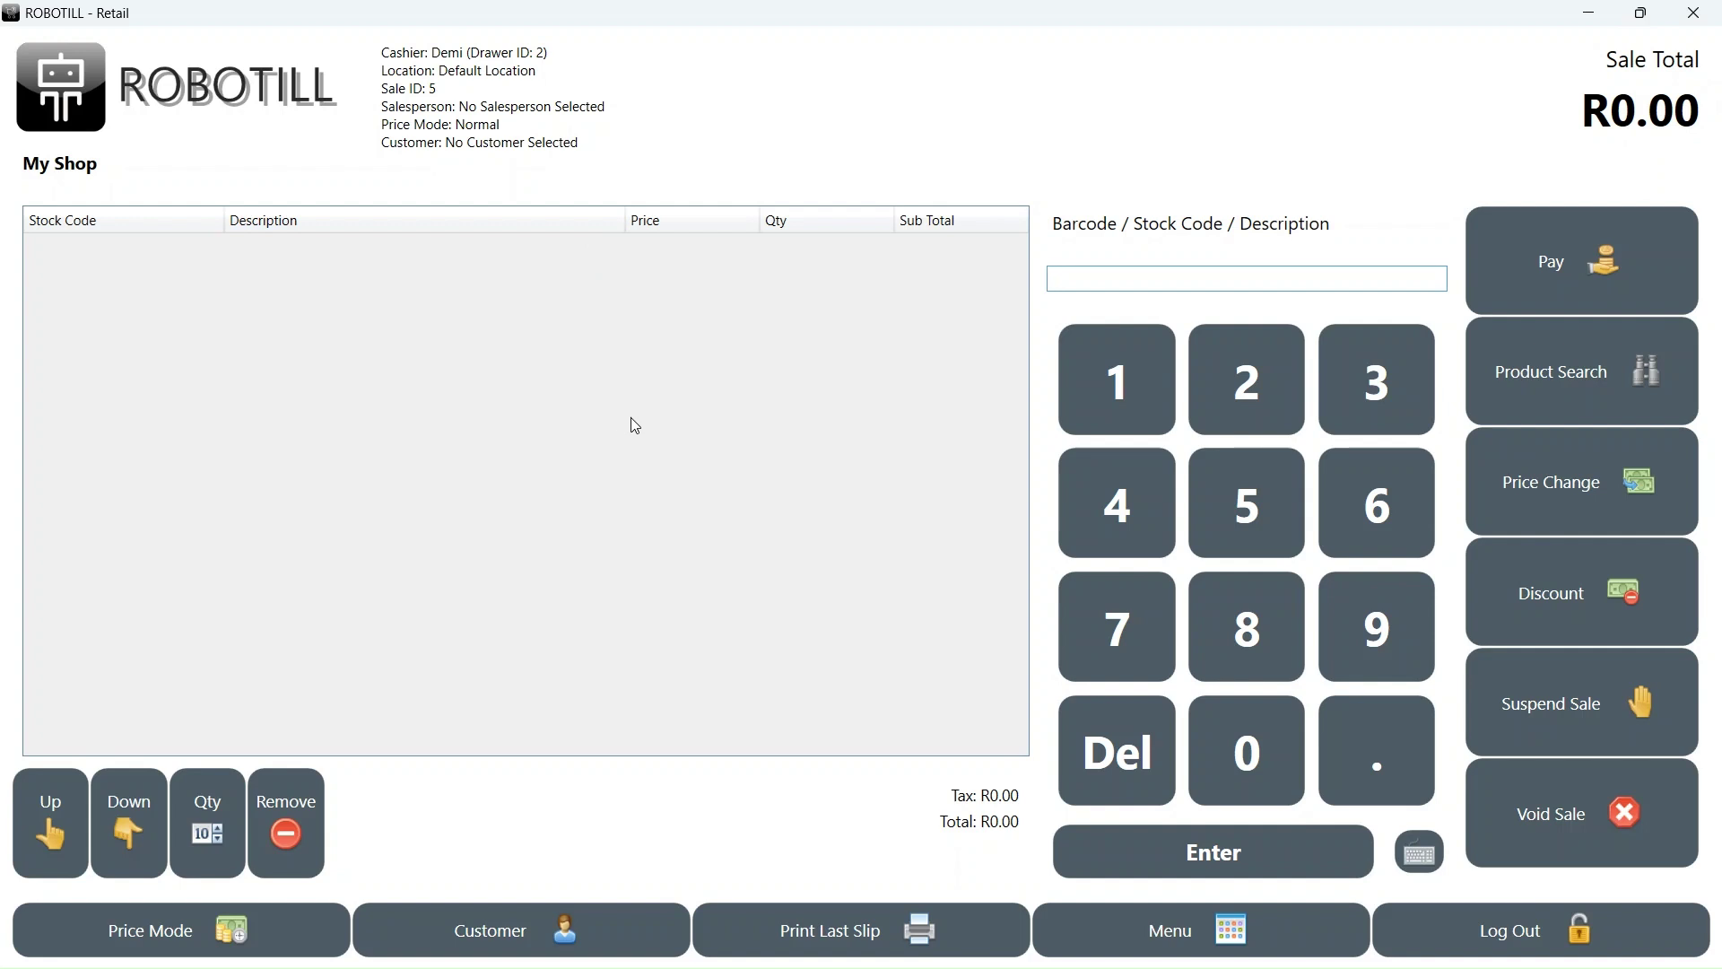
- Switch the till's stock location to Bar using a manager PIN override
click(1153, 931)
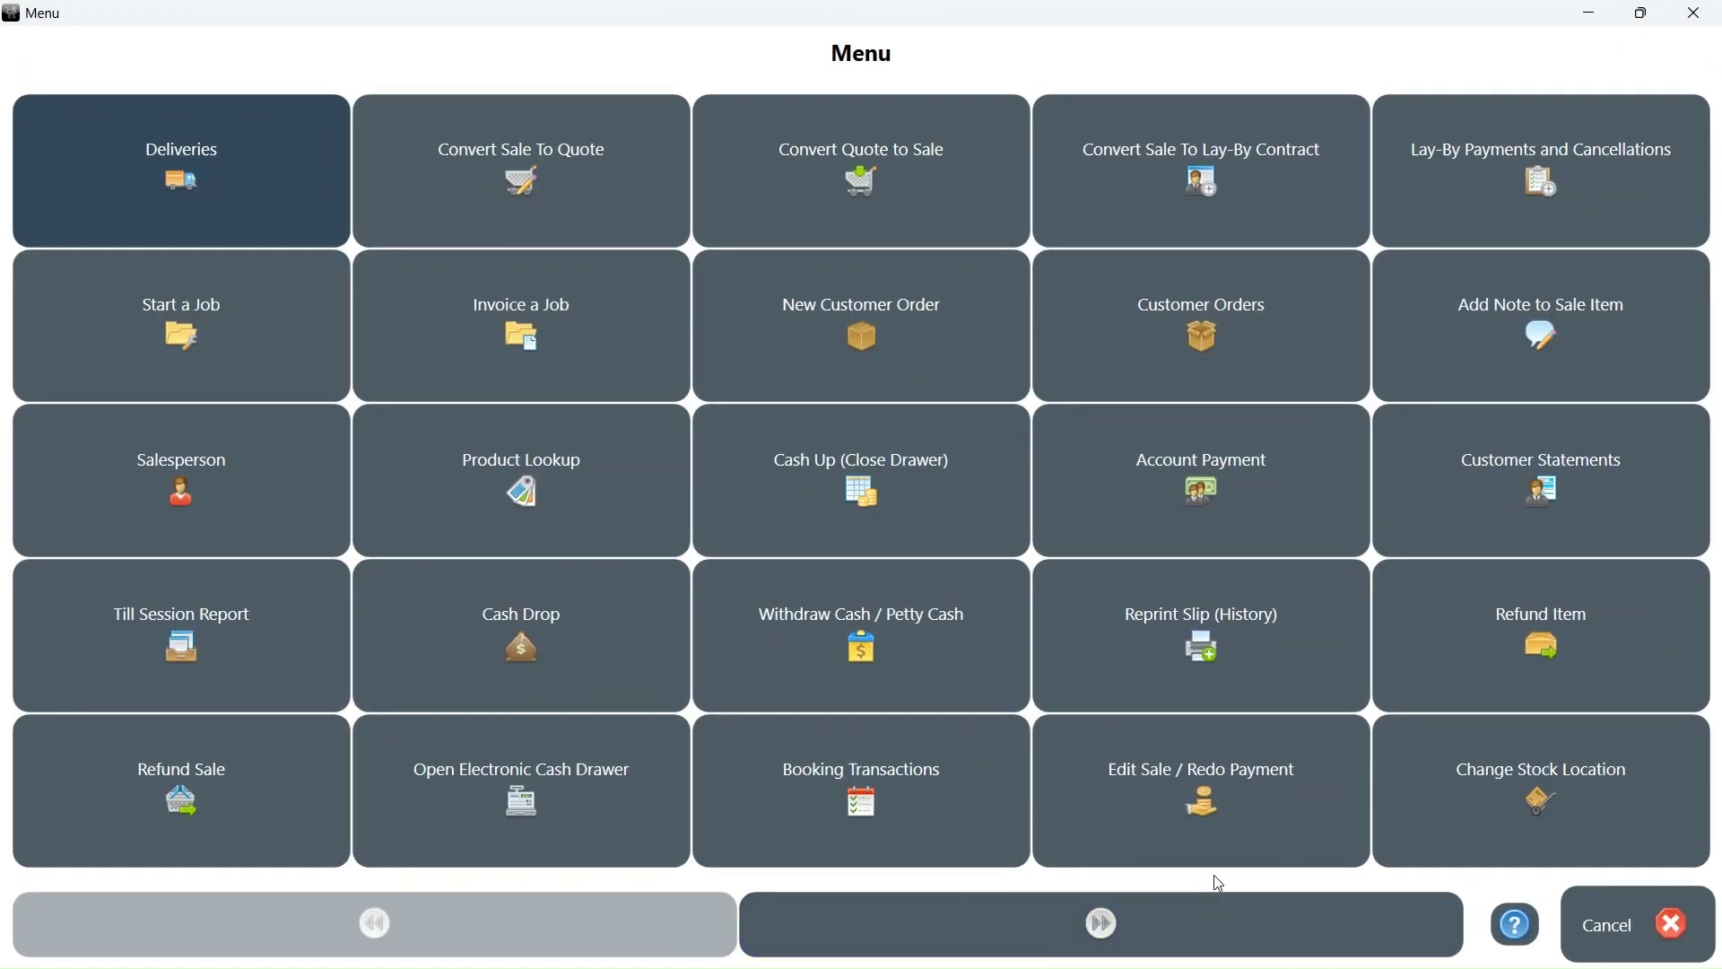
click(1489, 775)
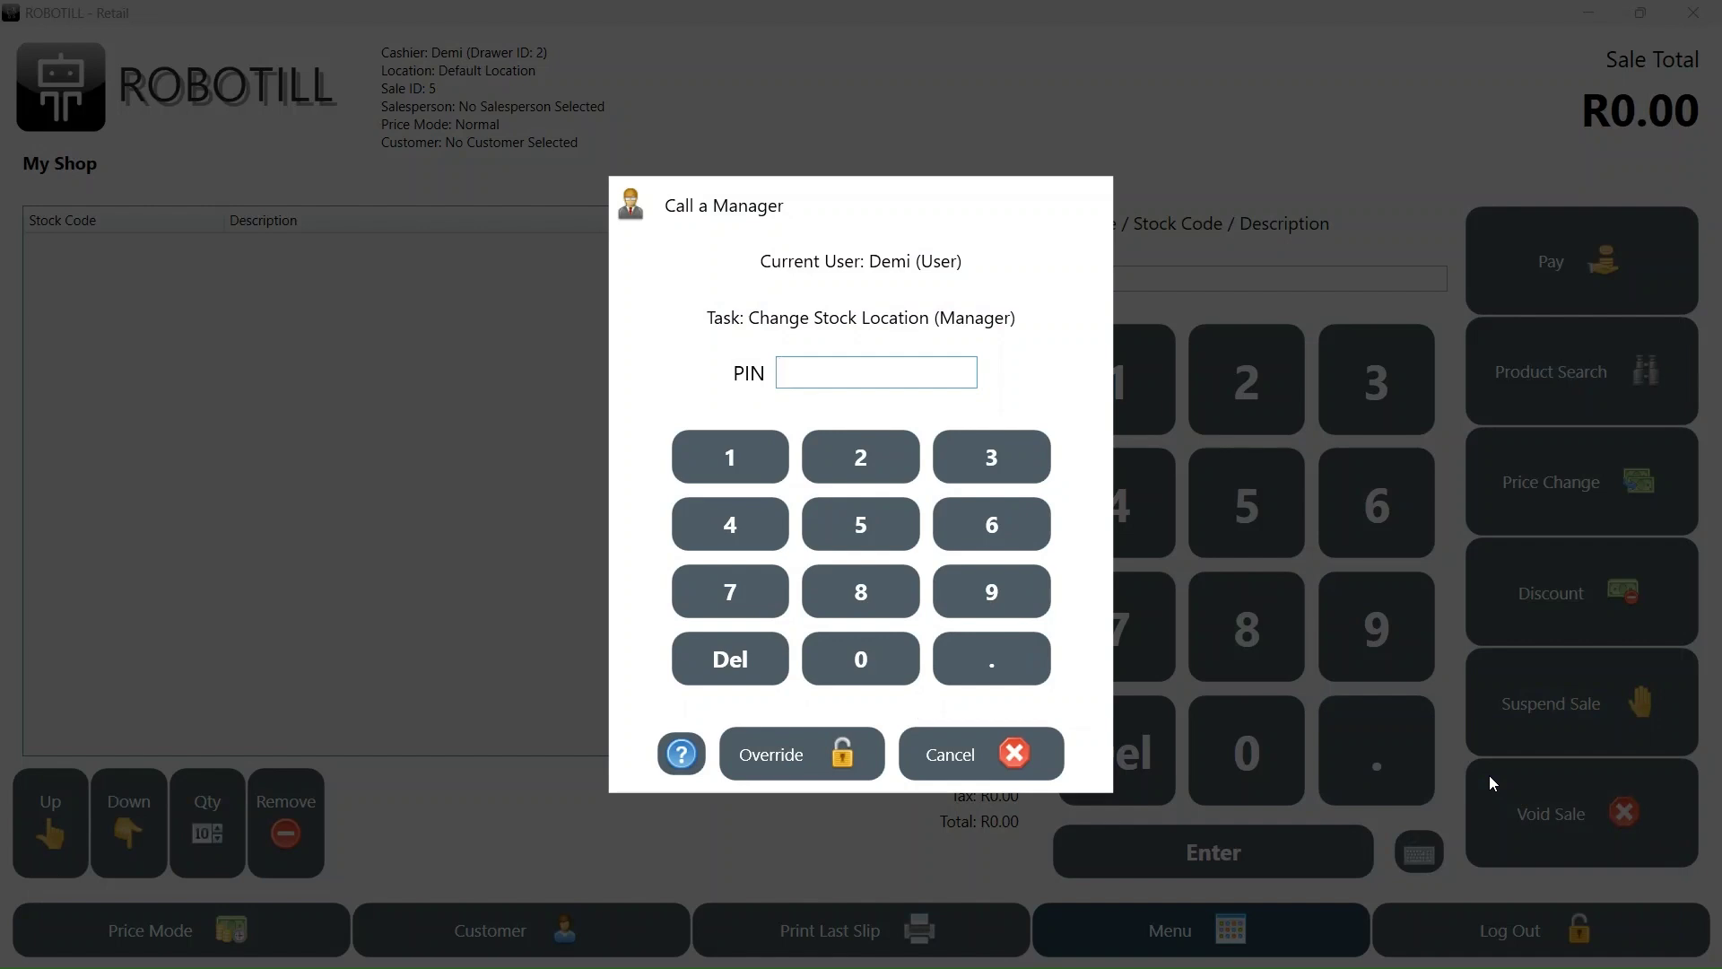
text(12345)
key(Return)
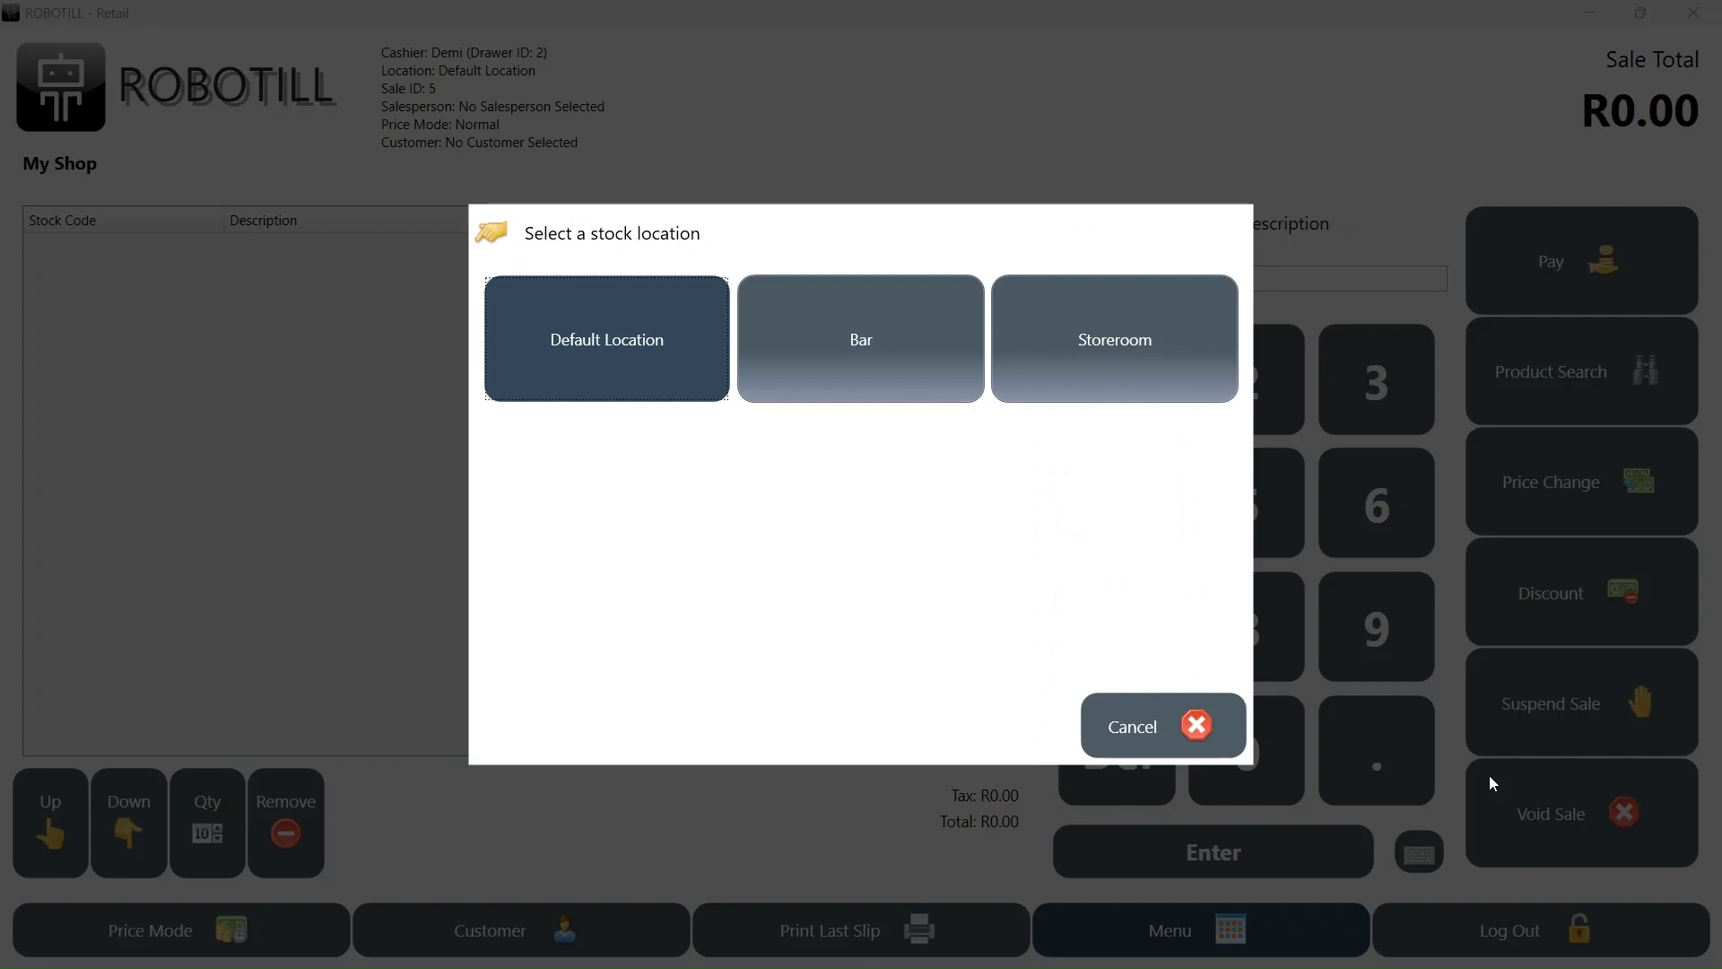
click(827, 325)
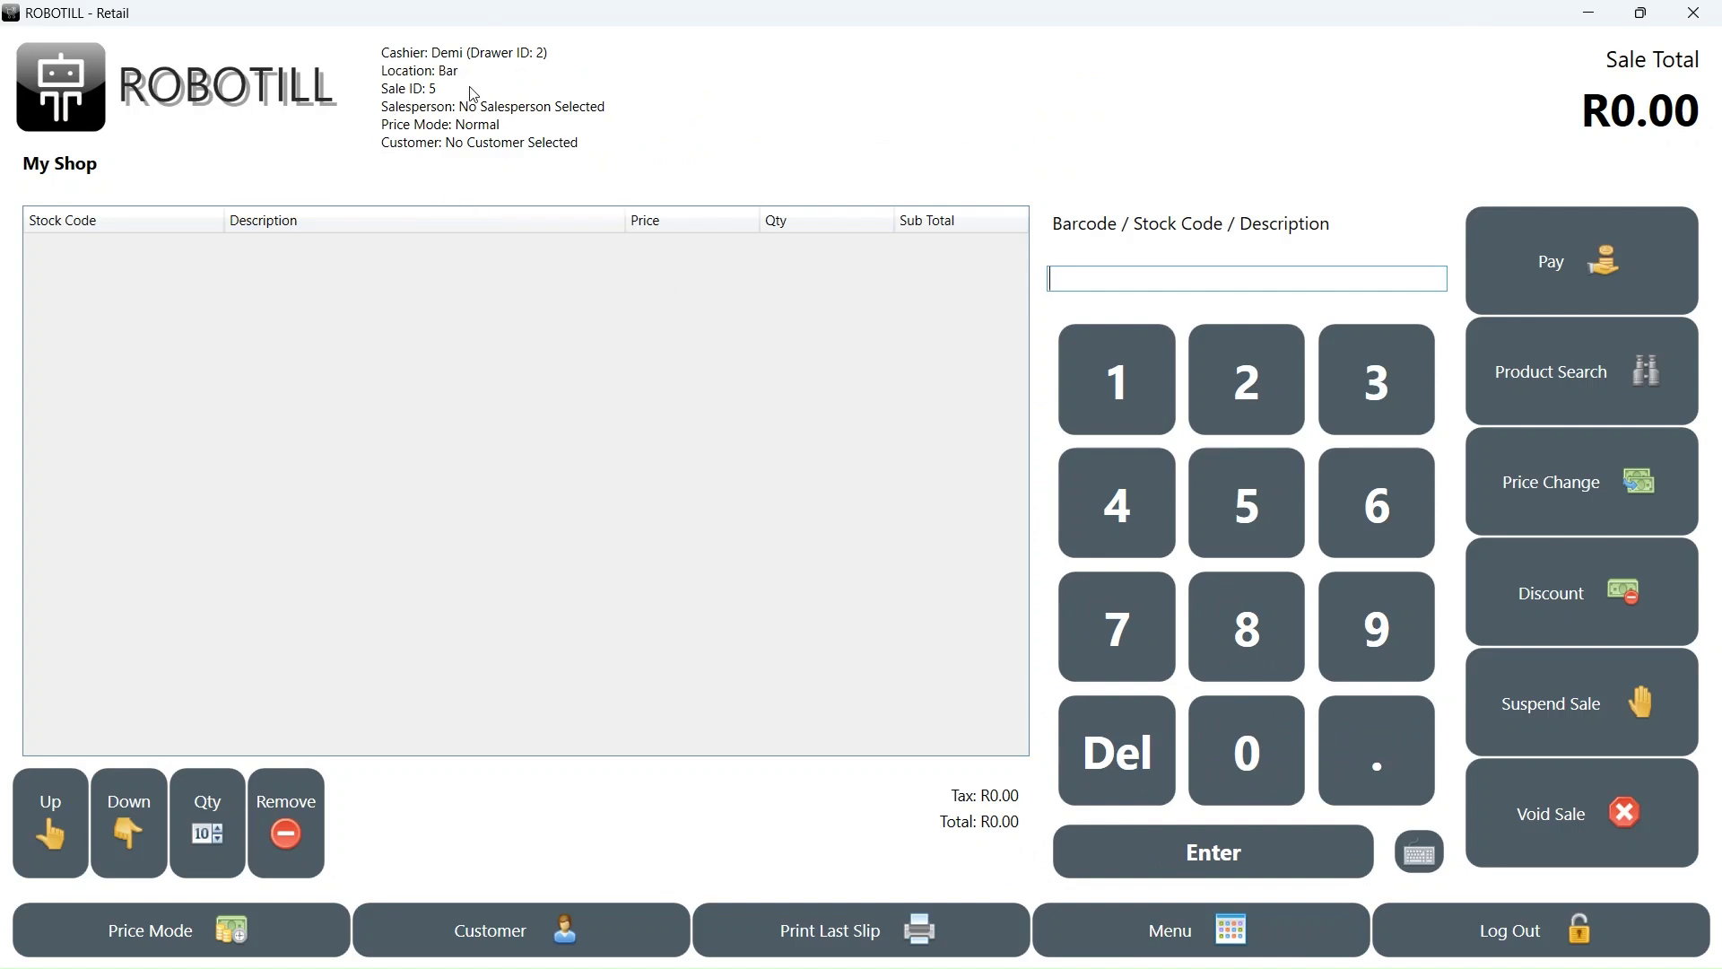
- Sell one Coke 300 ml and settle the R12.88 total in cash
click(1473, 411)
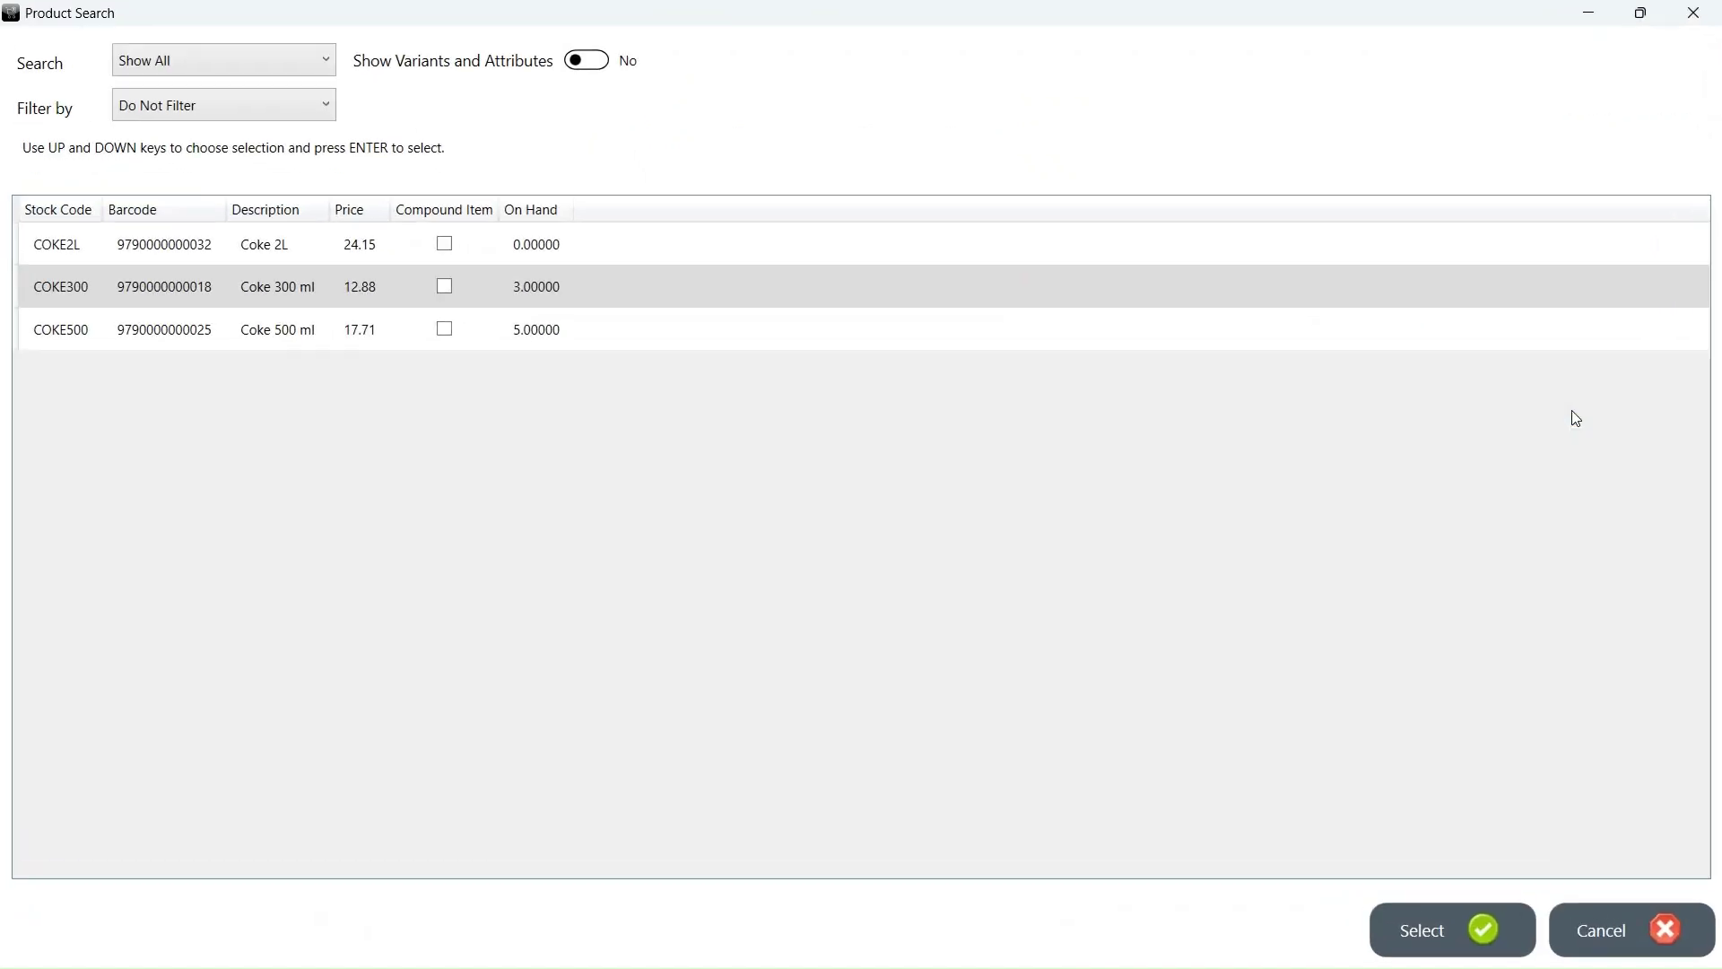
double_click(209, 280)
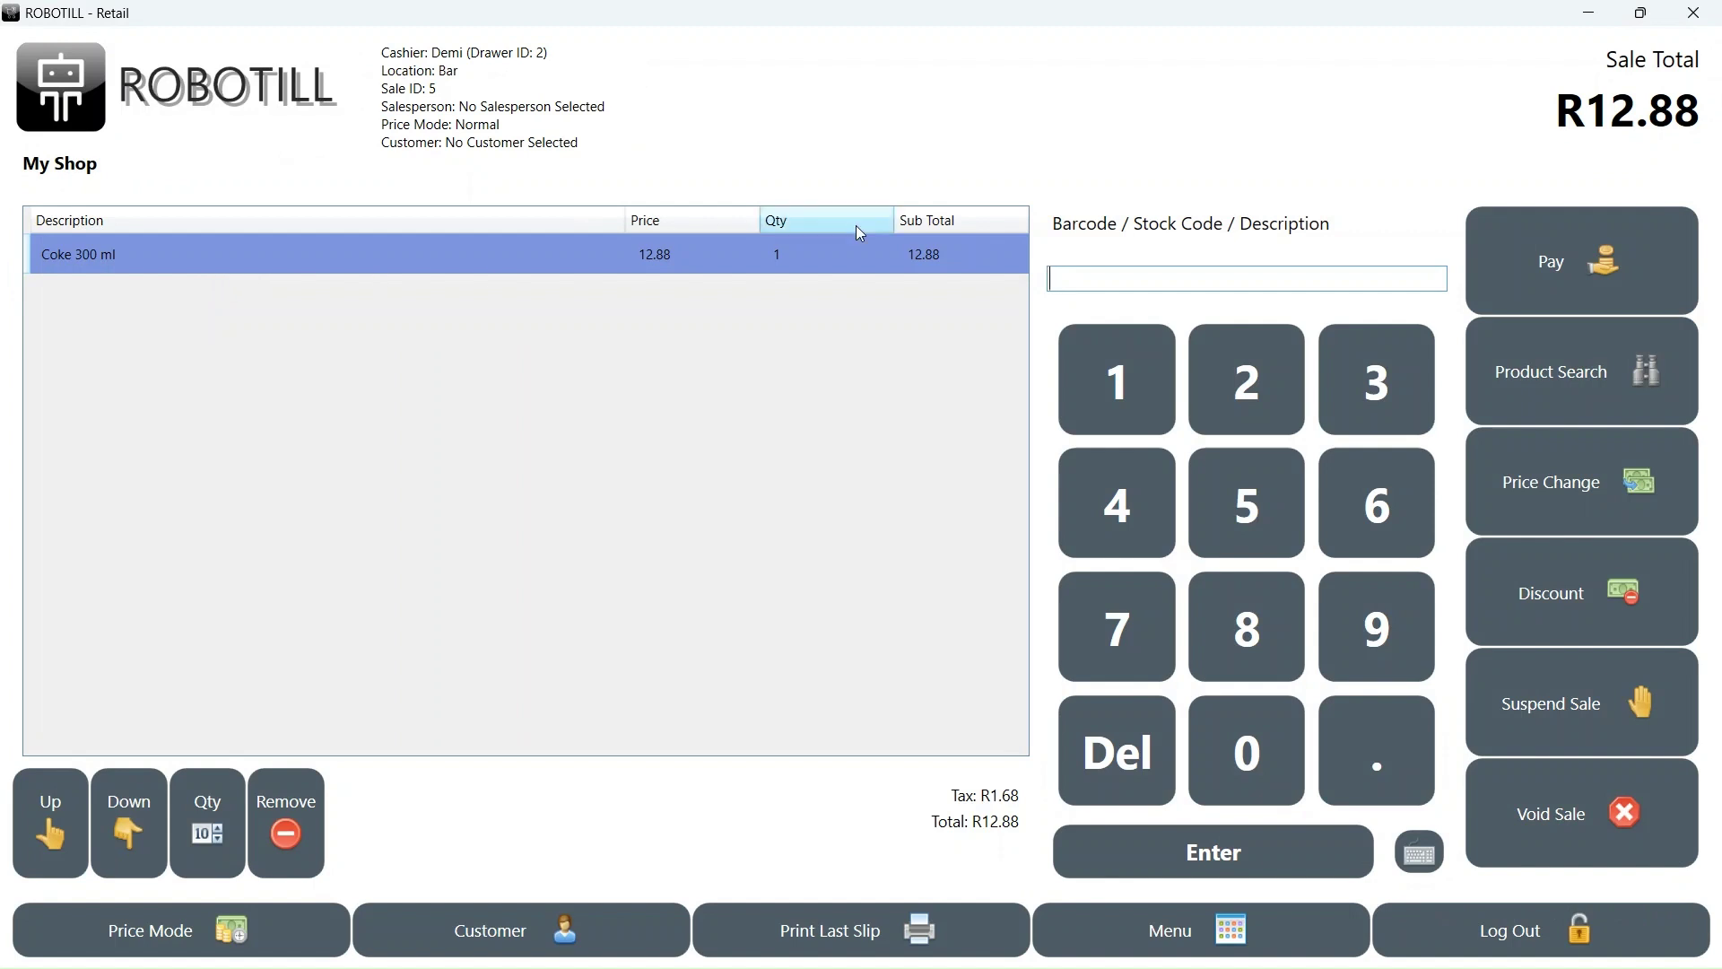
click(1513, 271)
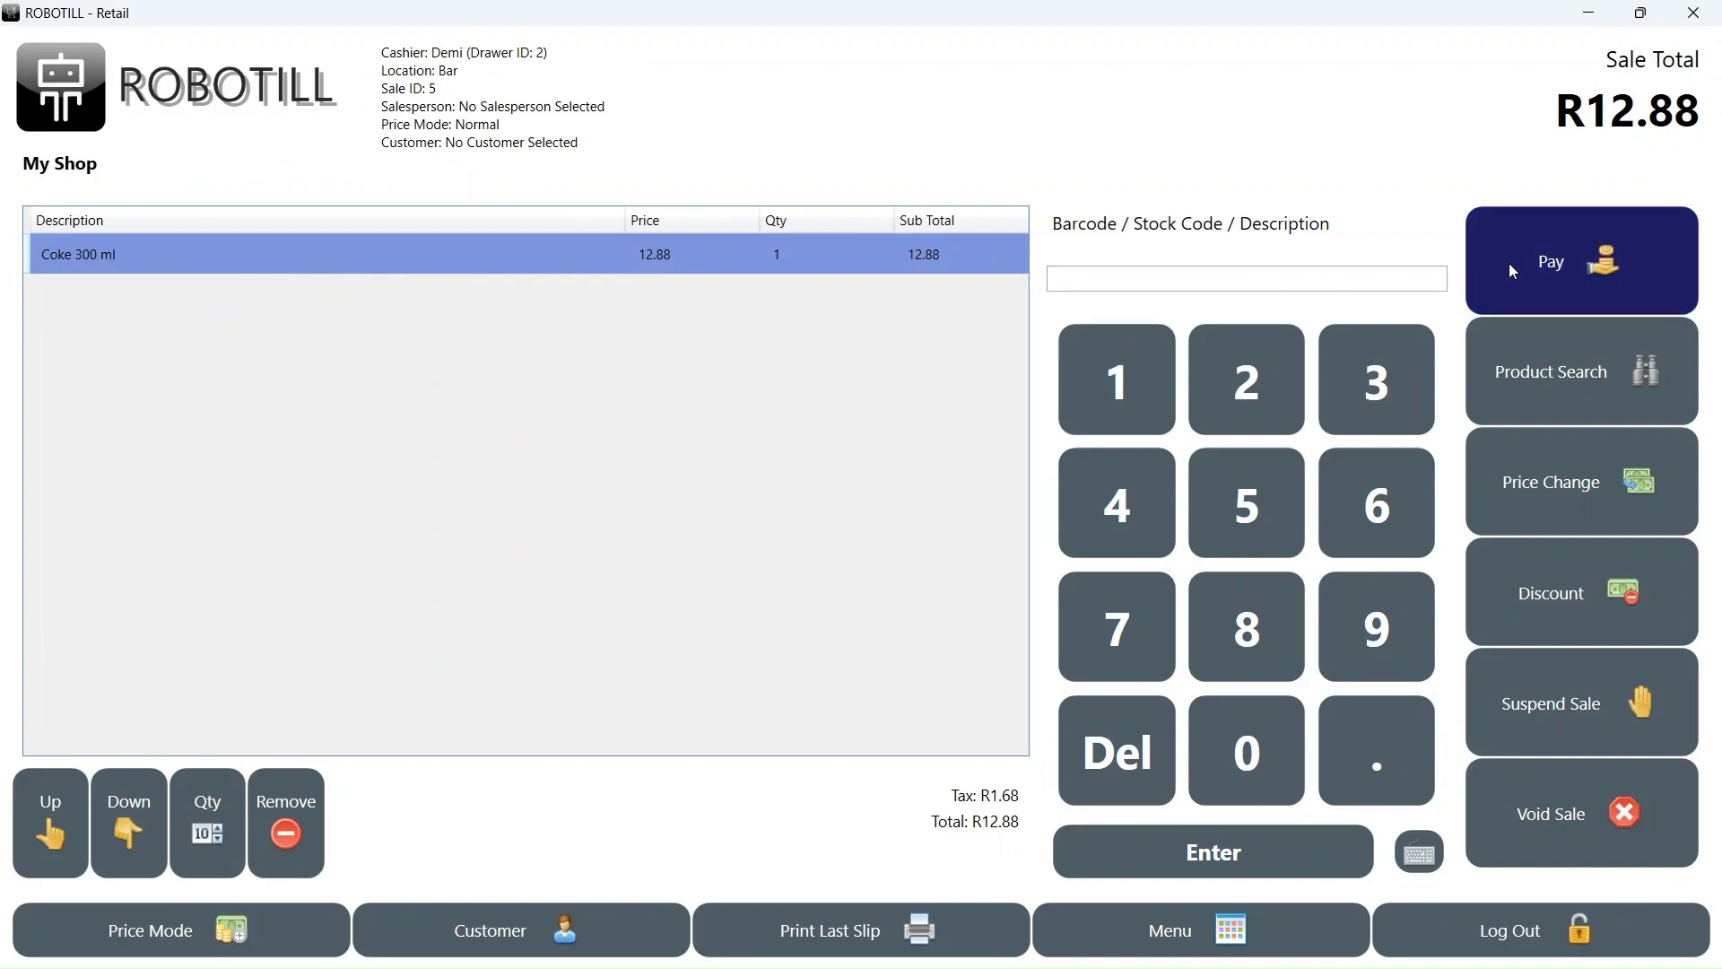
click(880, 384)
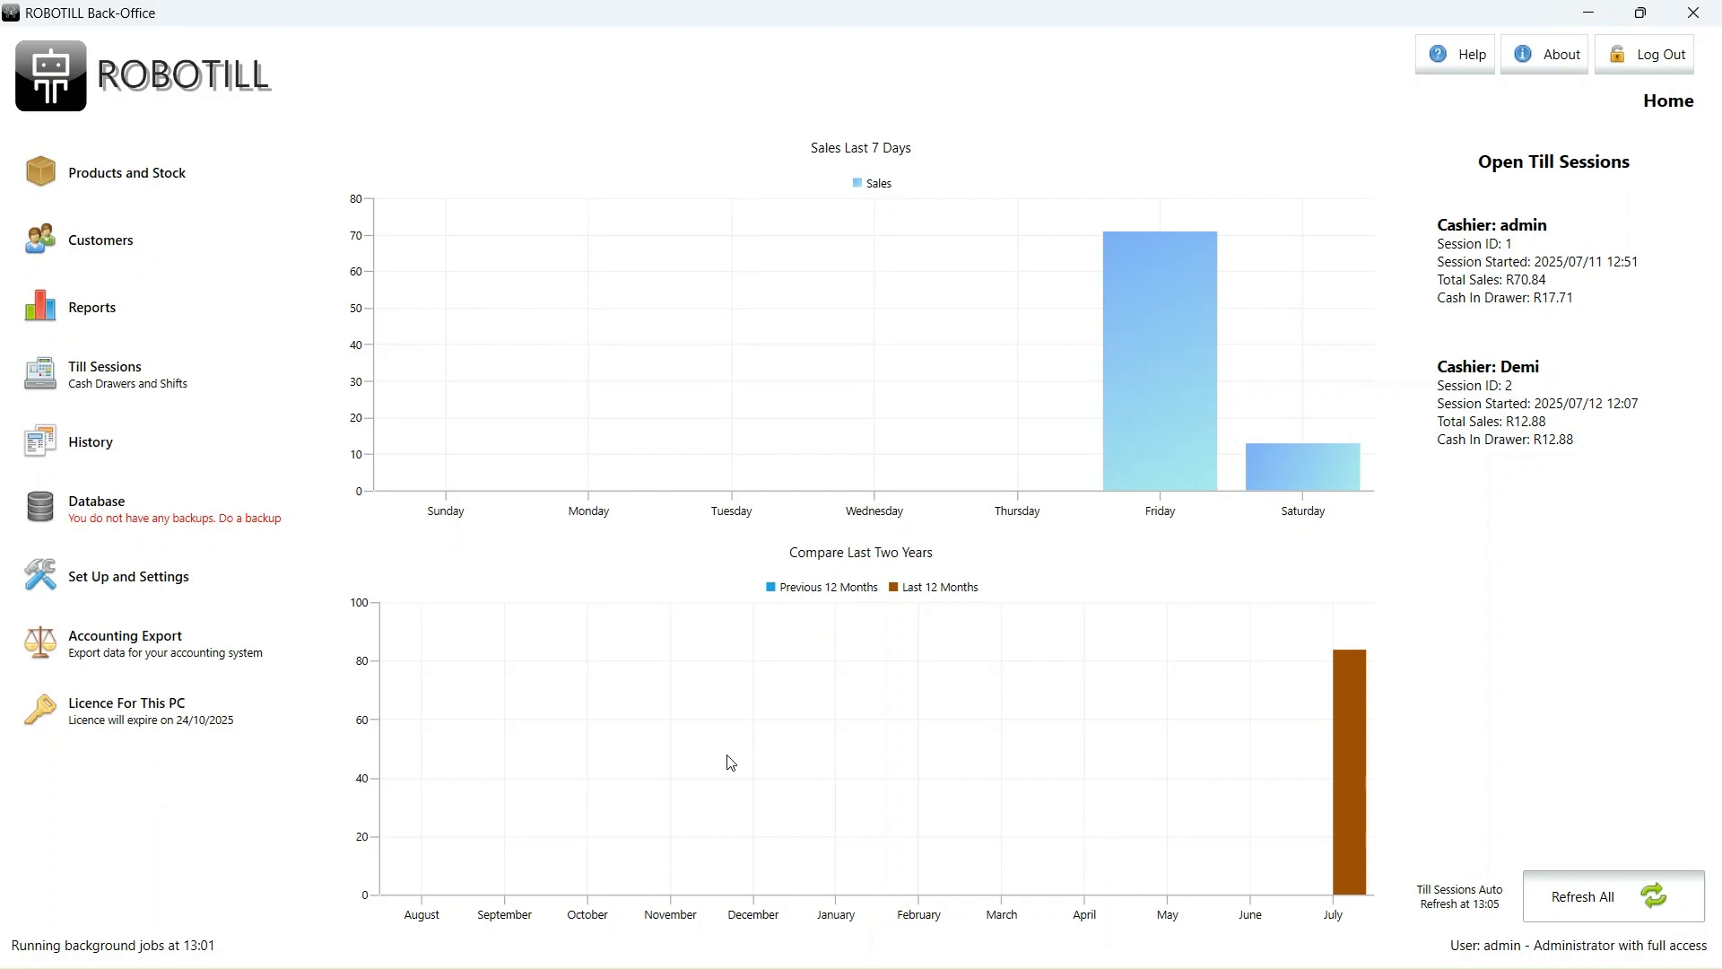
- In PC Settings, choose Bar as this PC's Till Point Stock Location
click(178, 606)
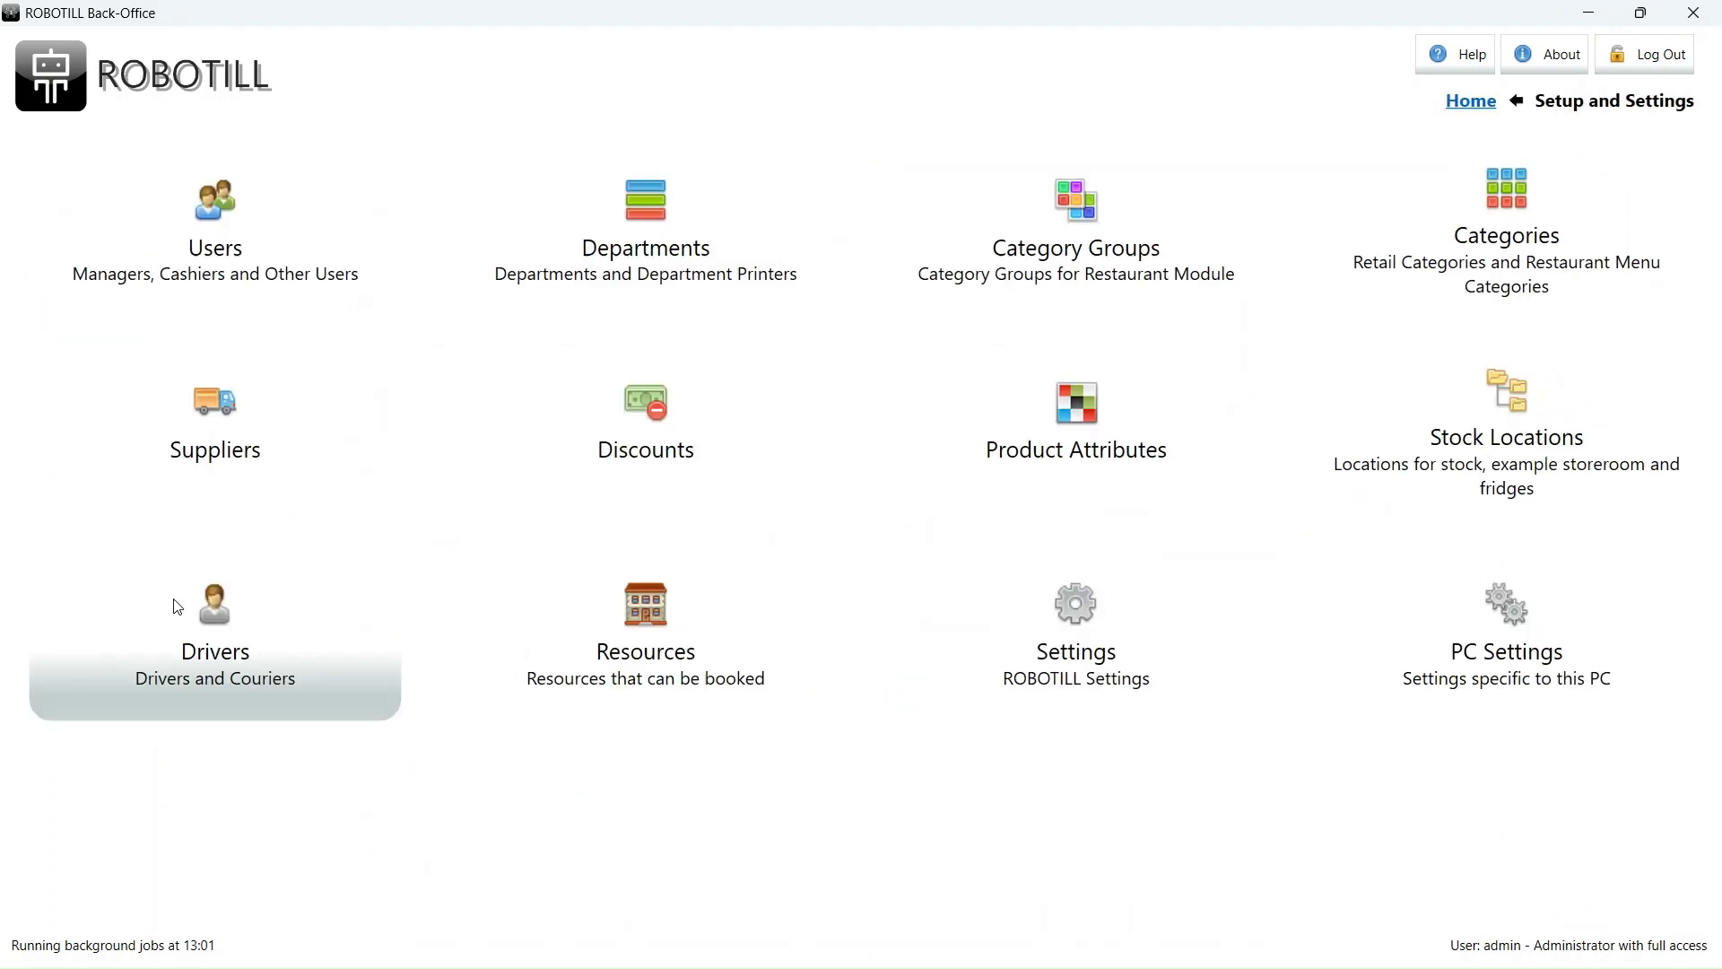
click(1479, 665)
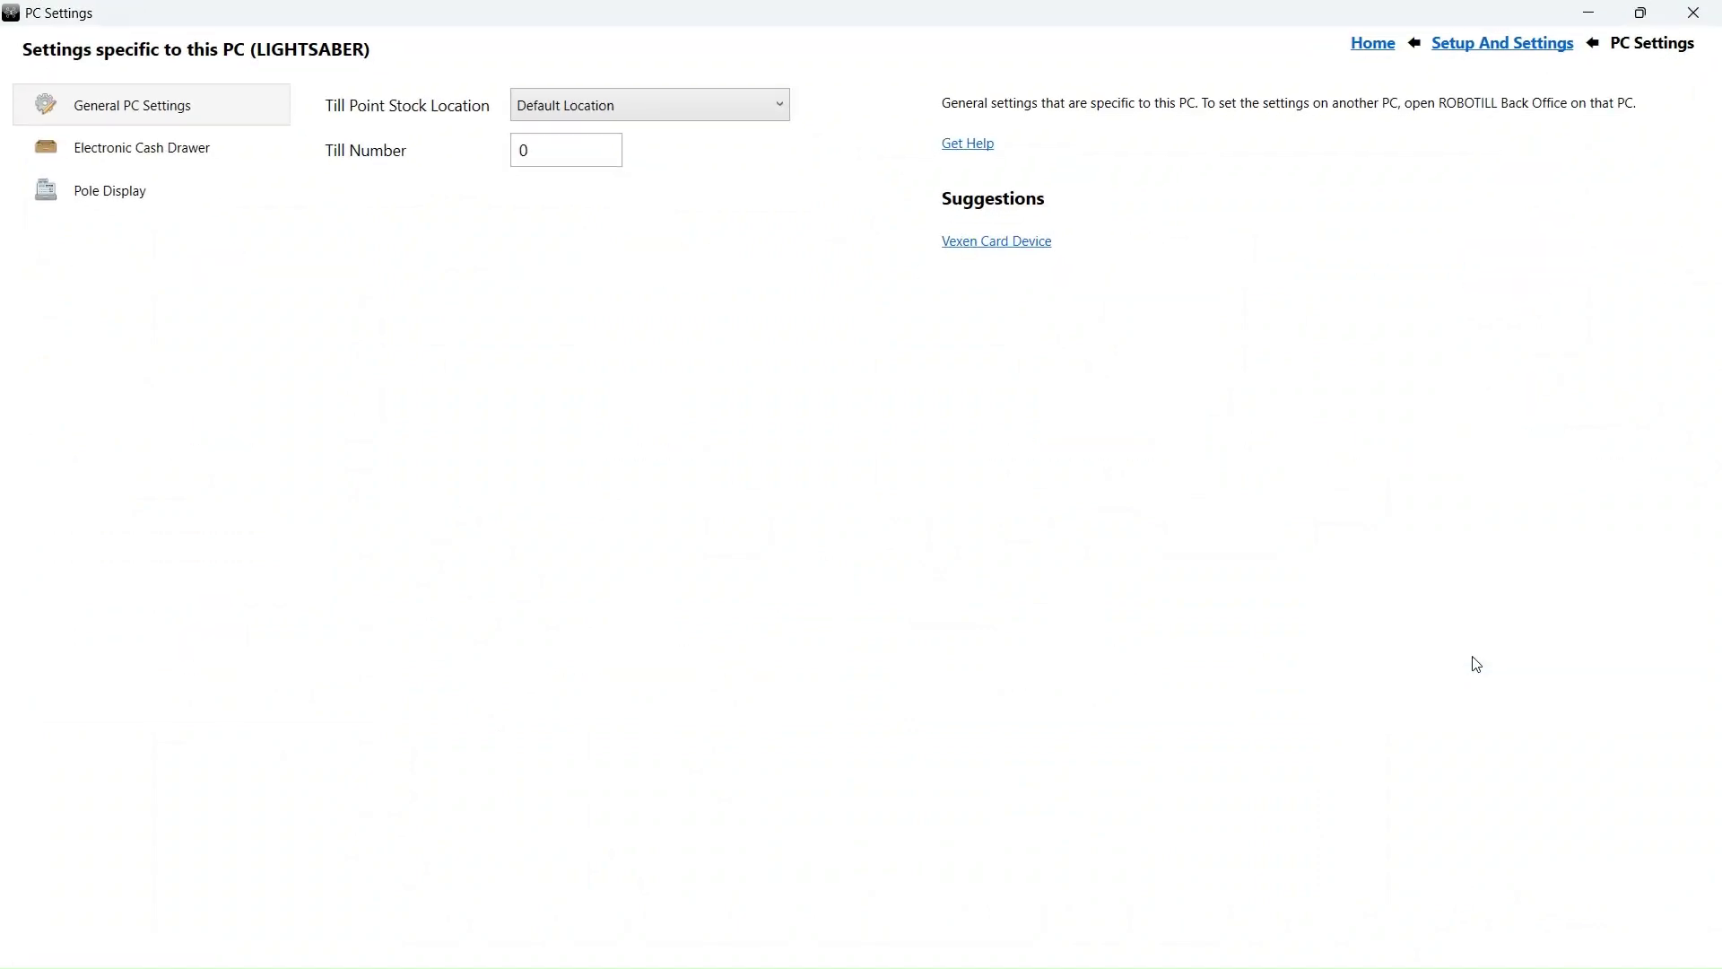
click(651, 106)
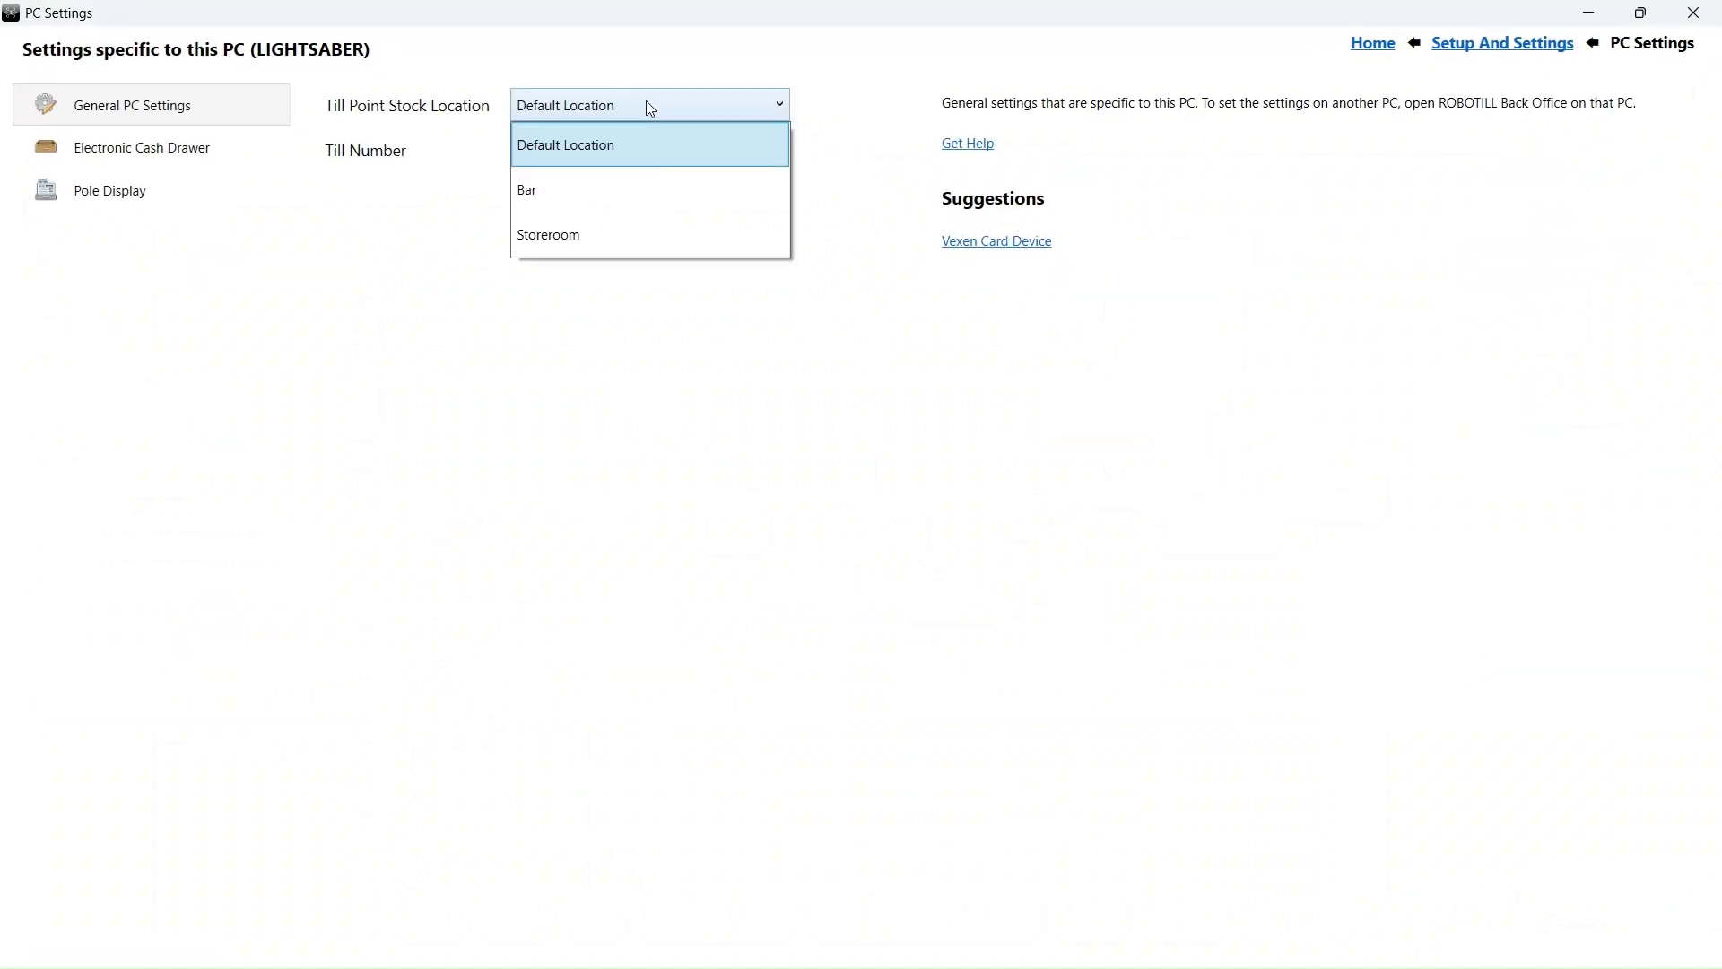
click(584, 189)
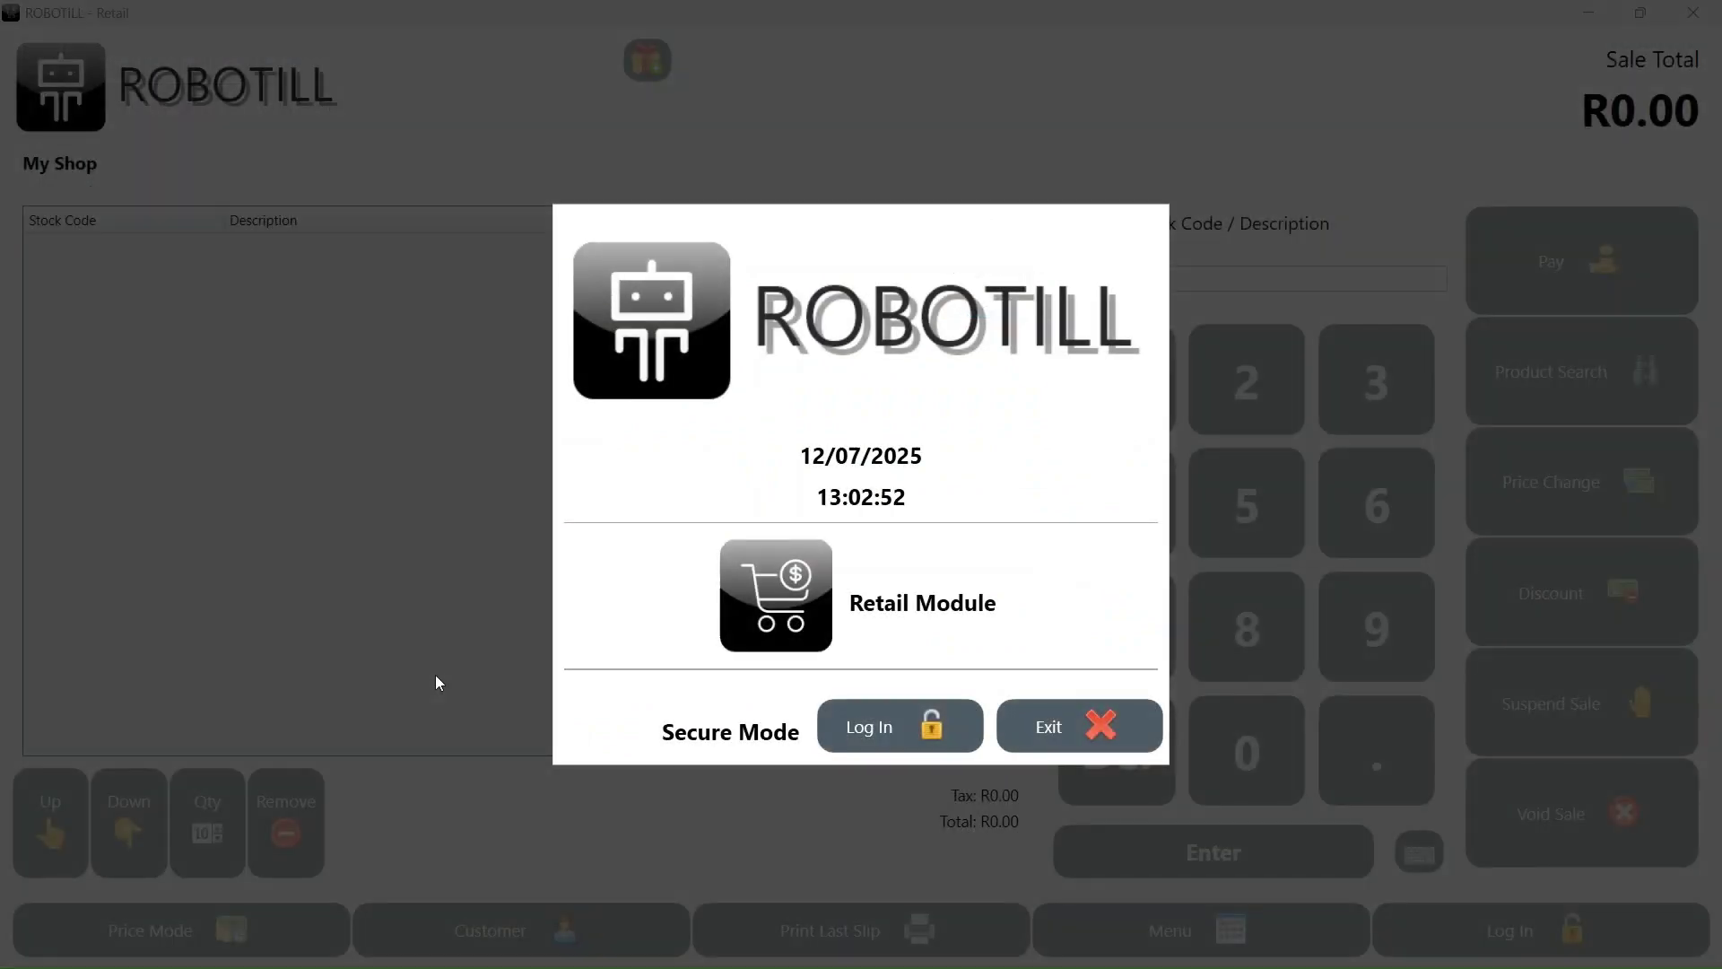
- Log in at the Bar till with the PIN and check that Coke 300 ml shows 2 on hand
click(868, 727)
text(123)
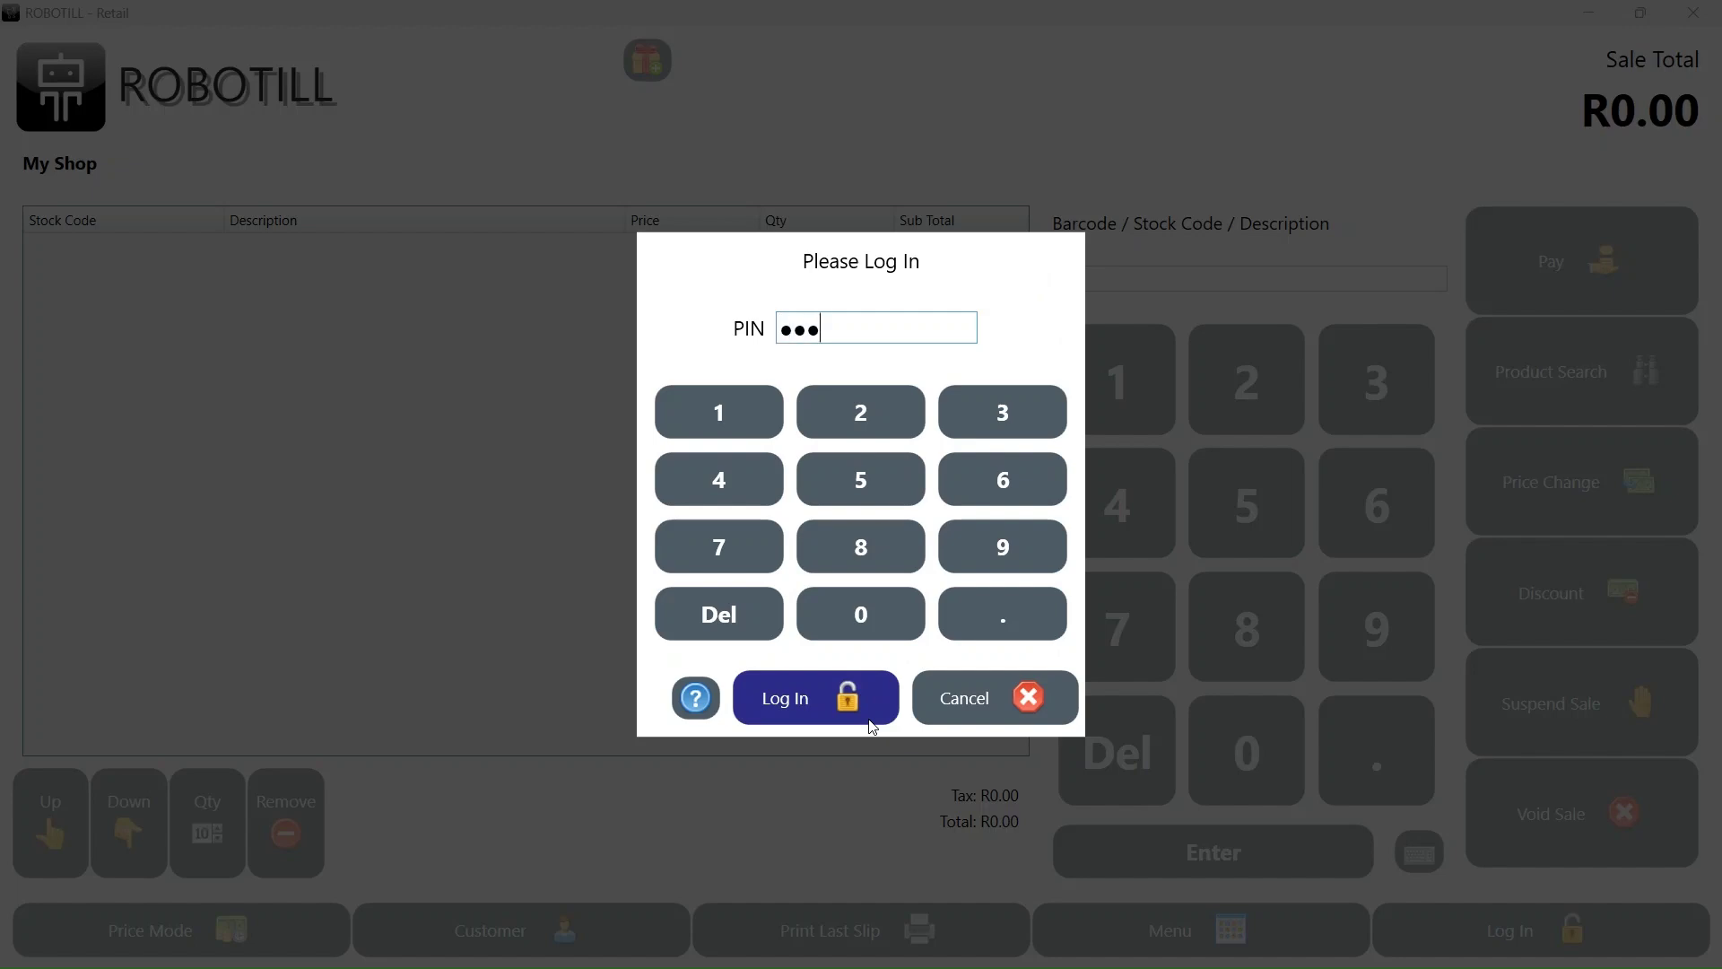
key(Return)
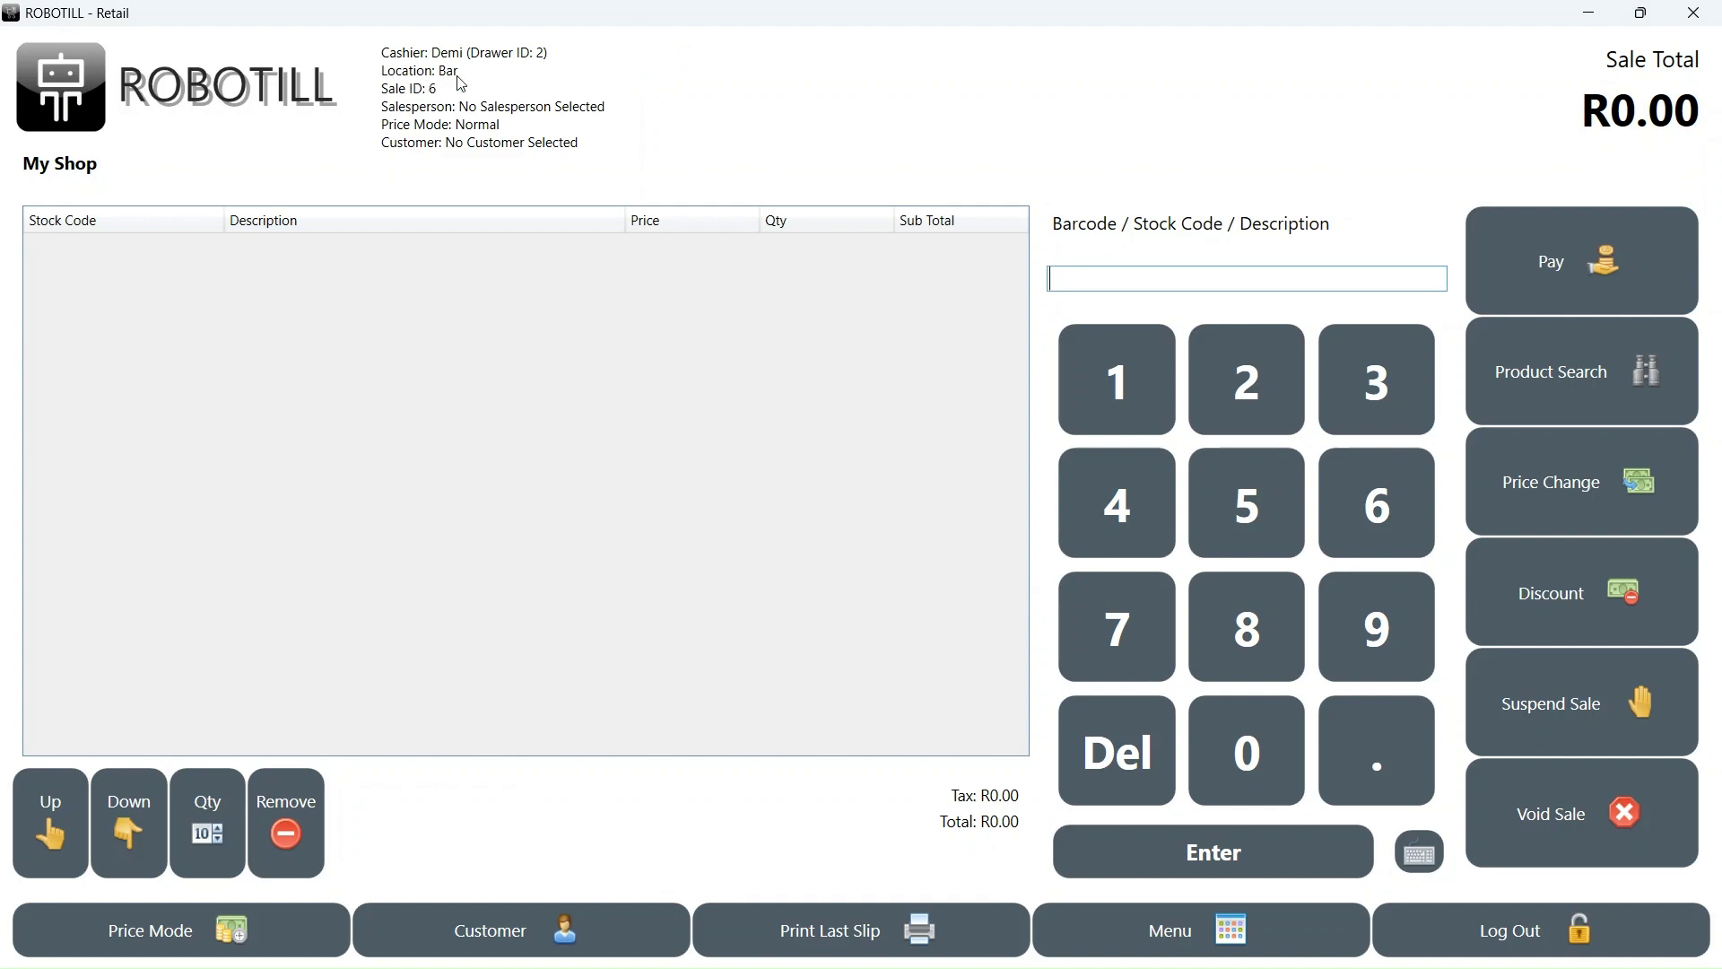
click(1531, 376)
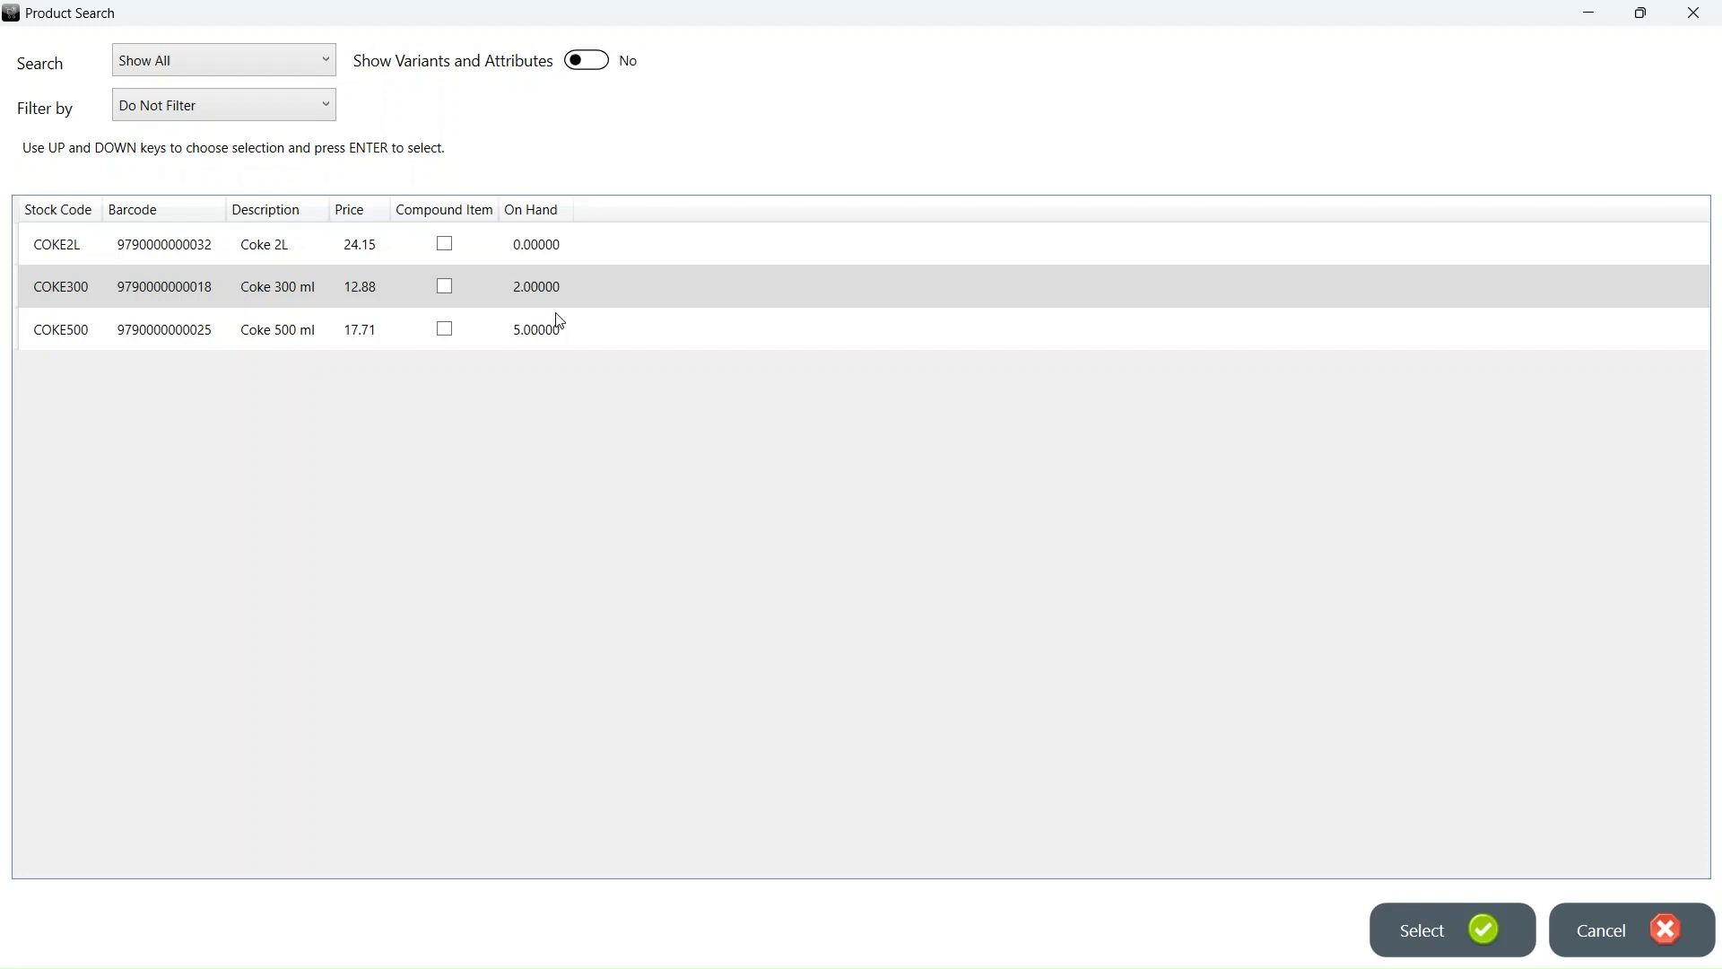
click(1603, 934)
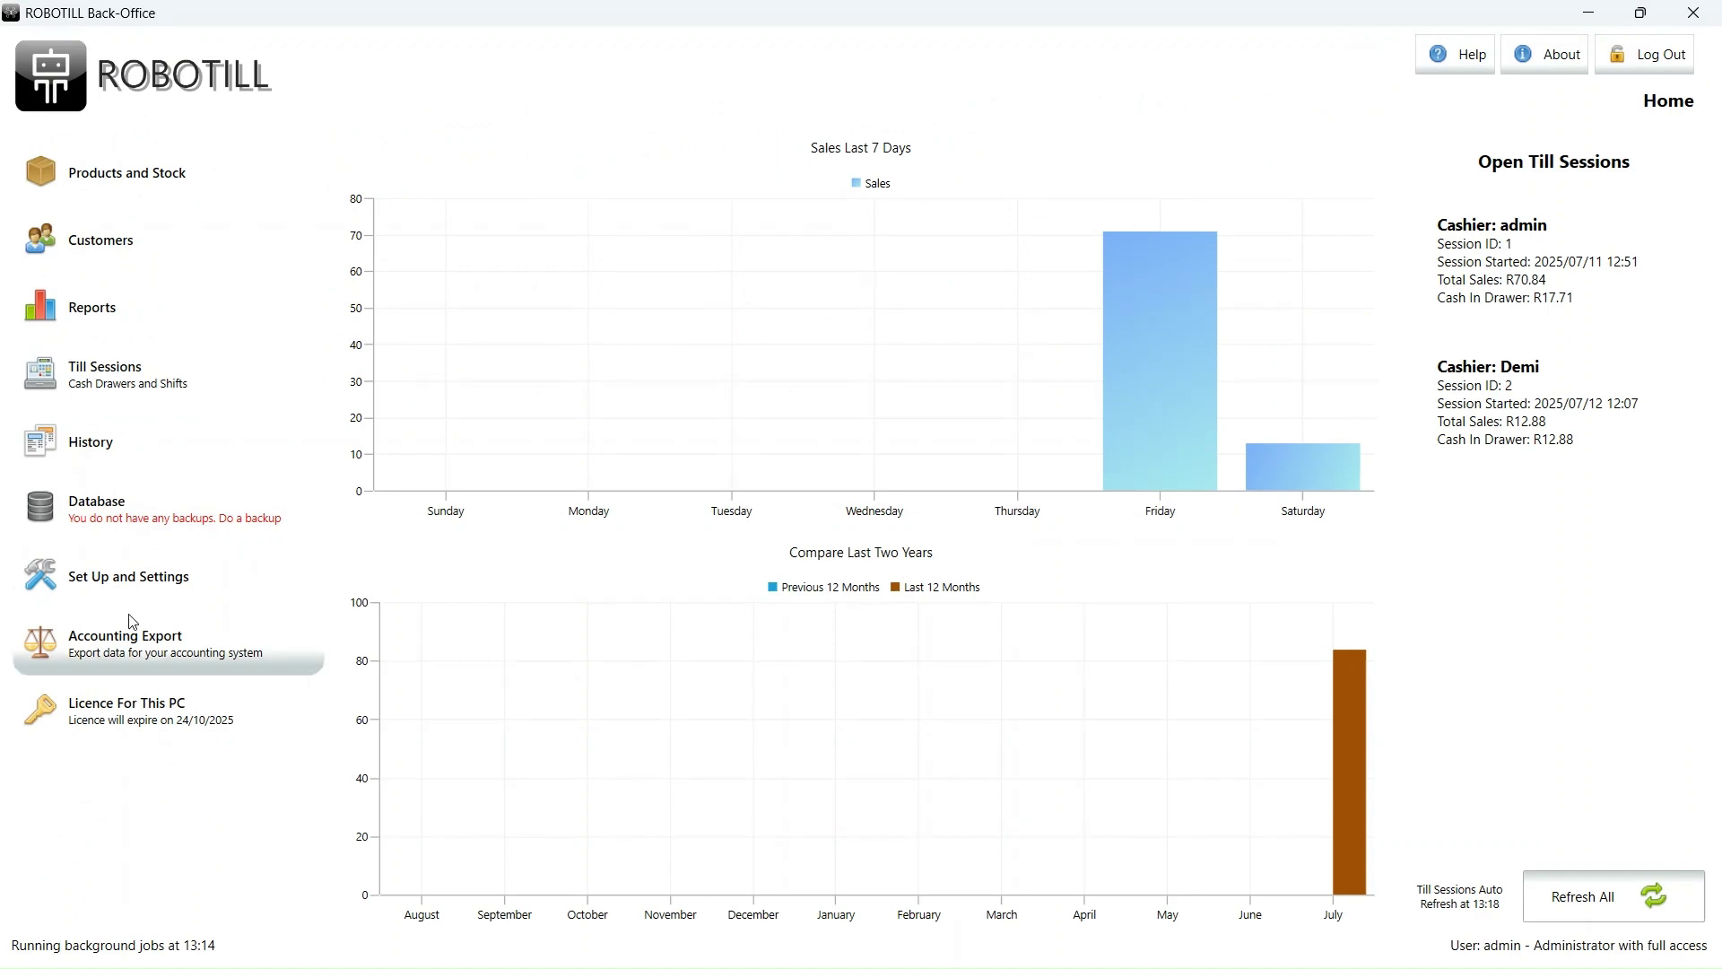
- Add a new stock location named 'Lay-by Stock' under Stock Locations
click(79, 585)
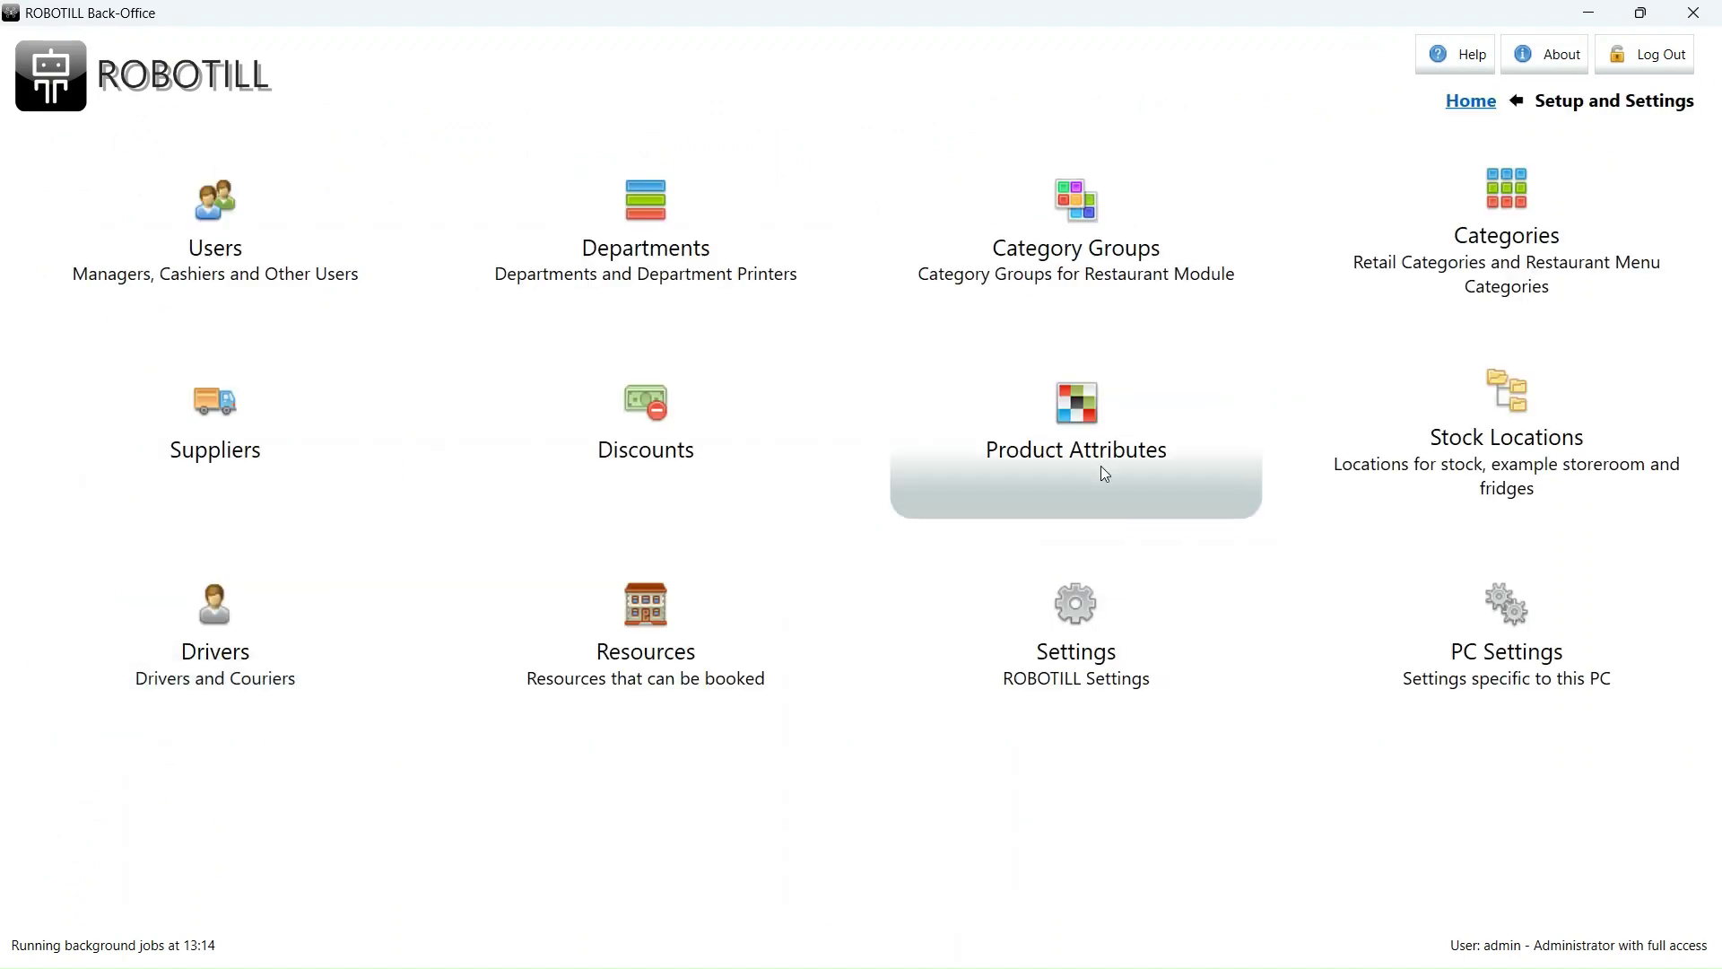
click(1530, 453)
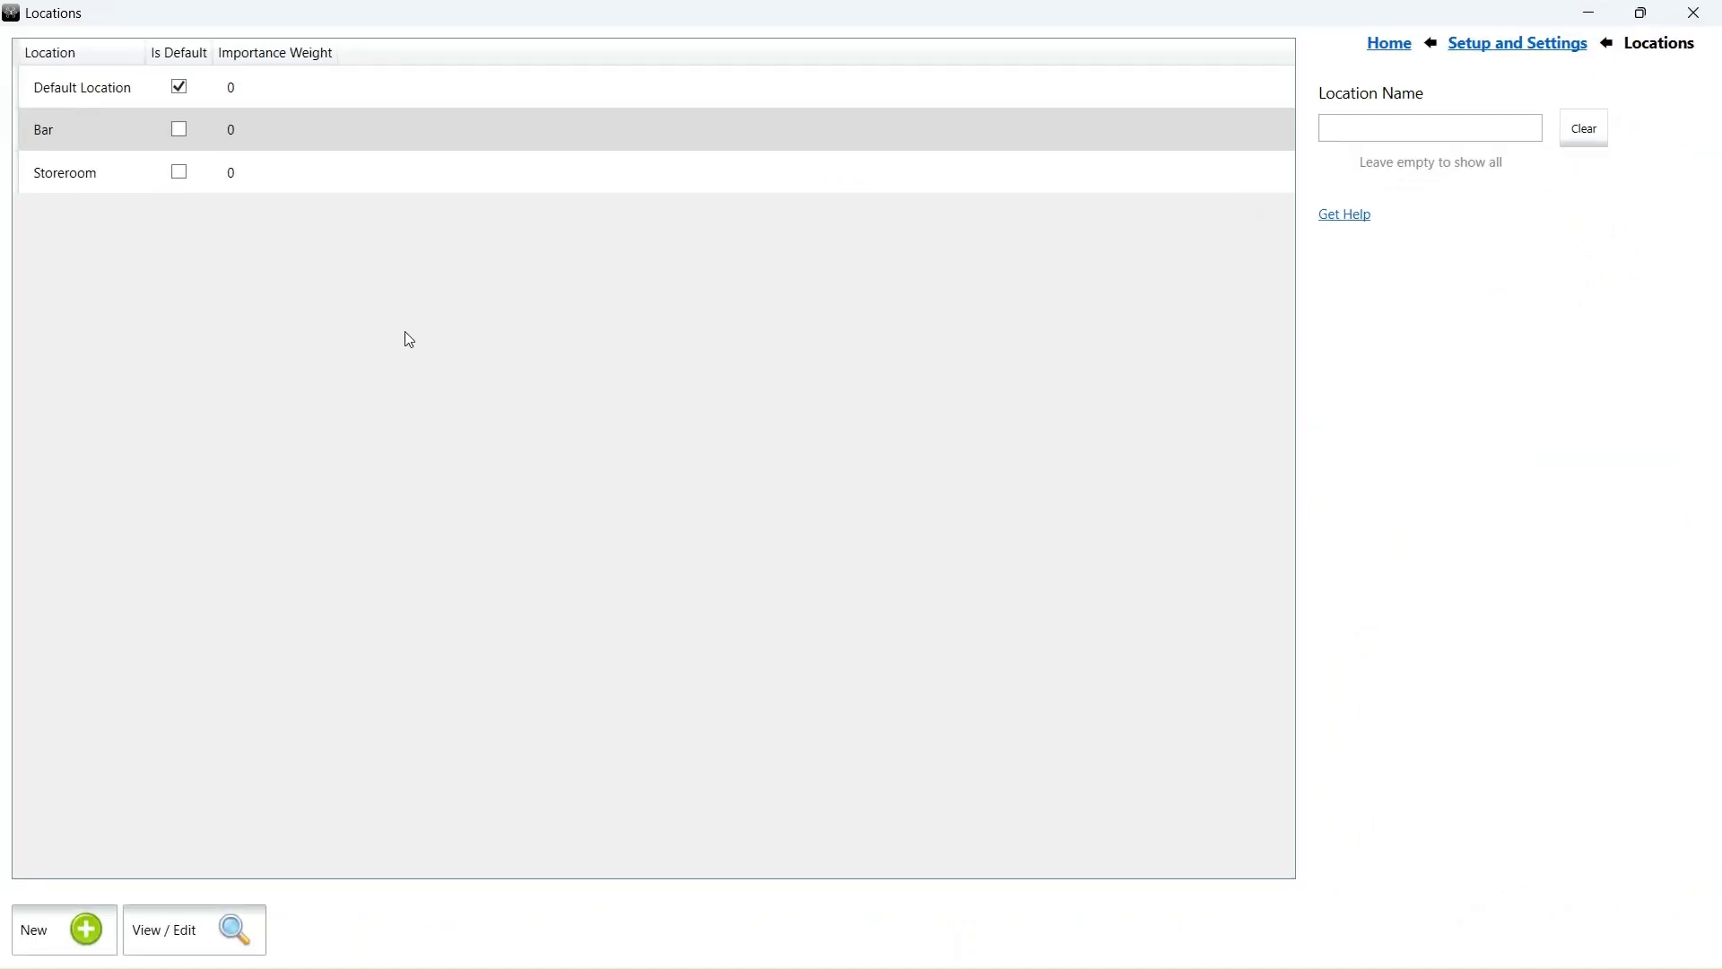
click(54, 930)
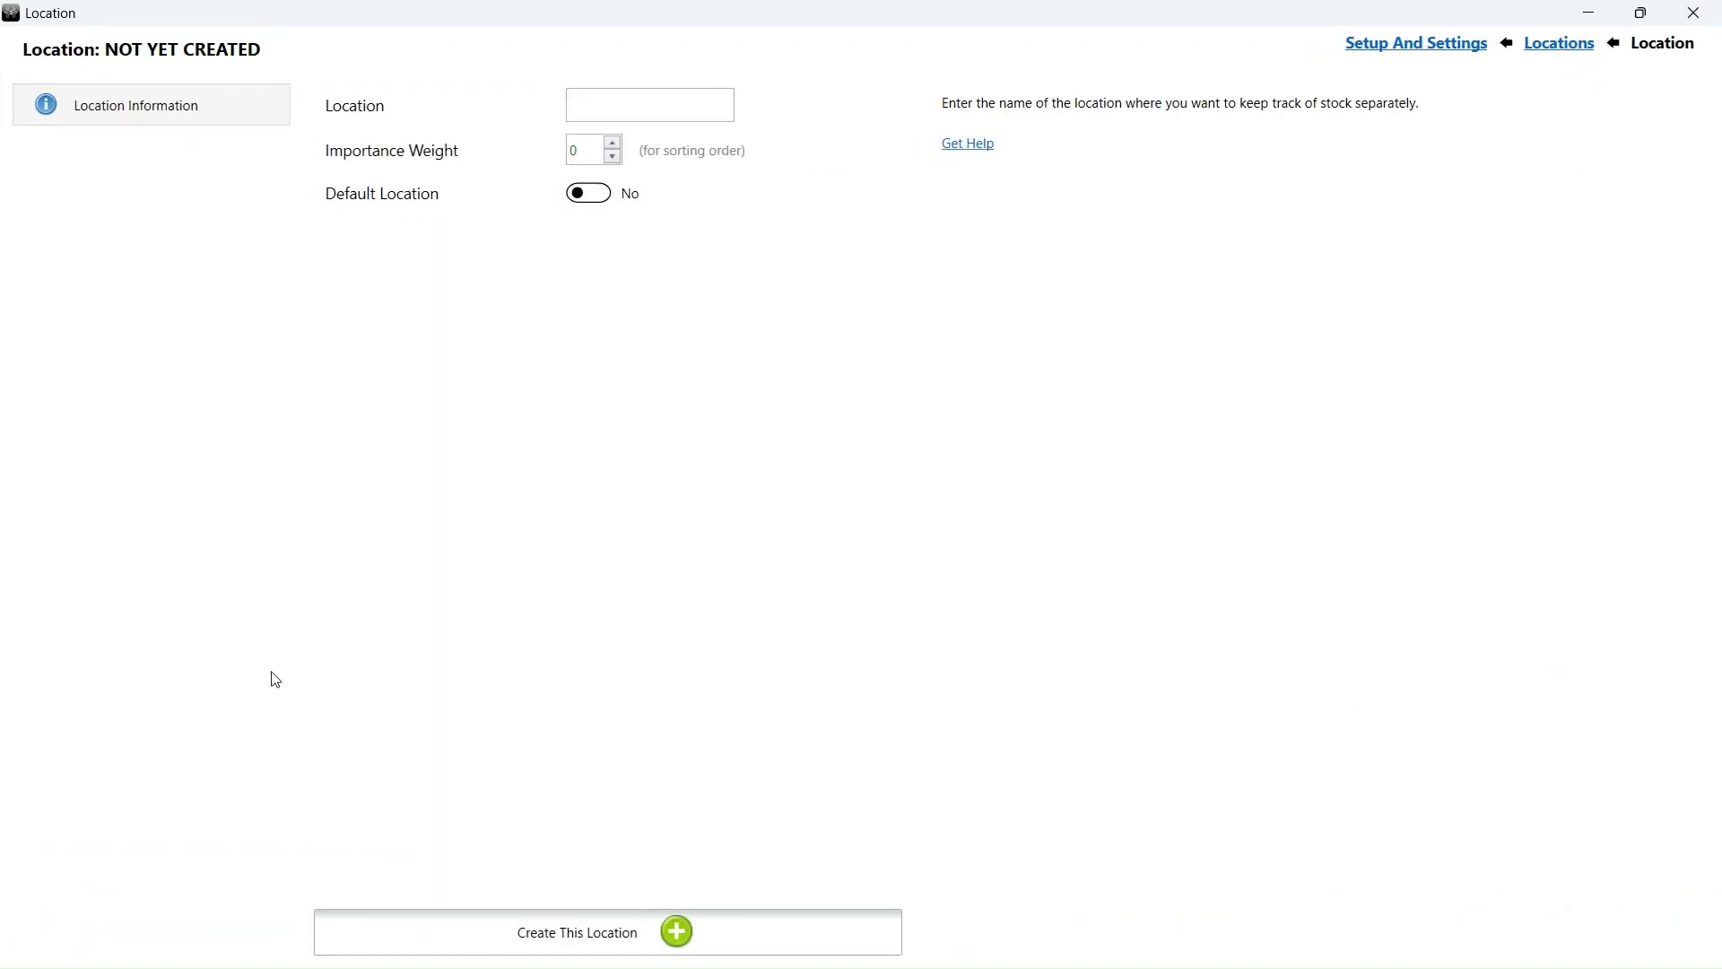
click(619, 113)
text(Lay-by Stock)
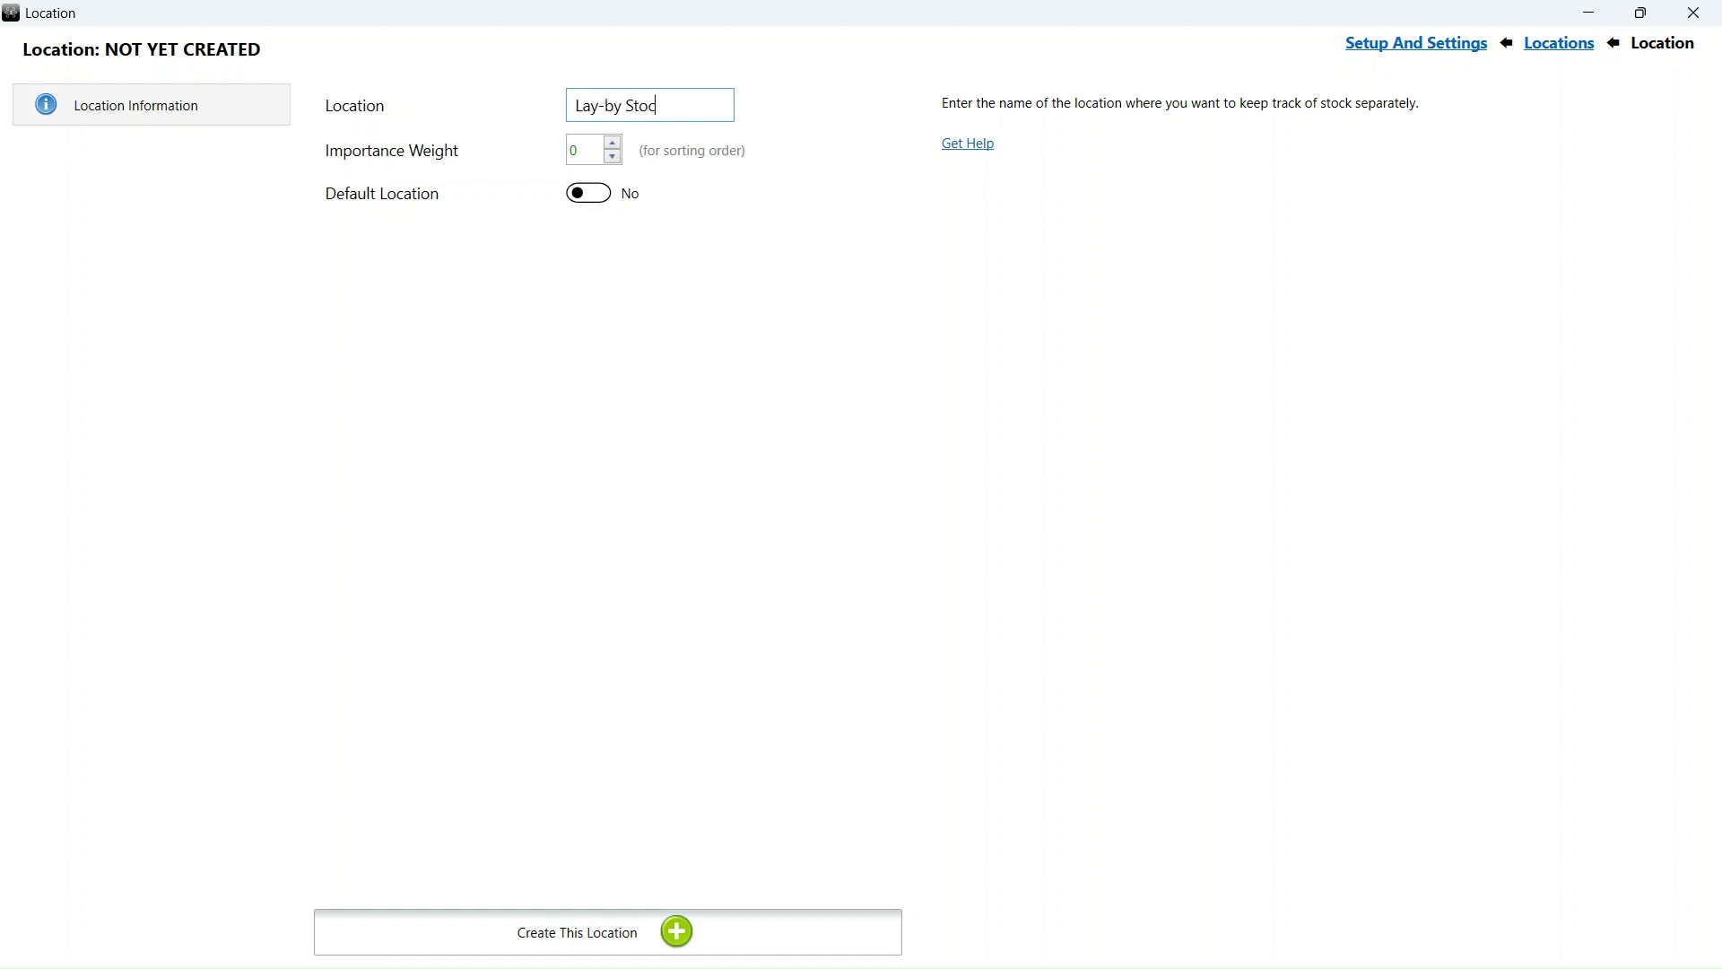
click(644, 949)
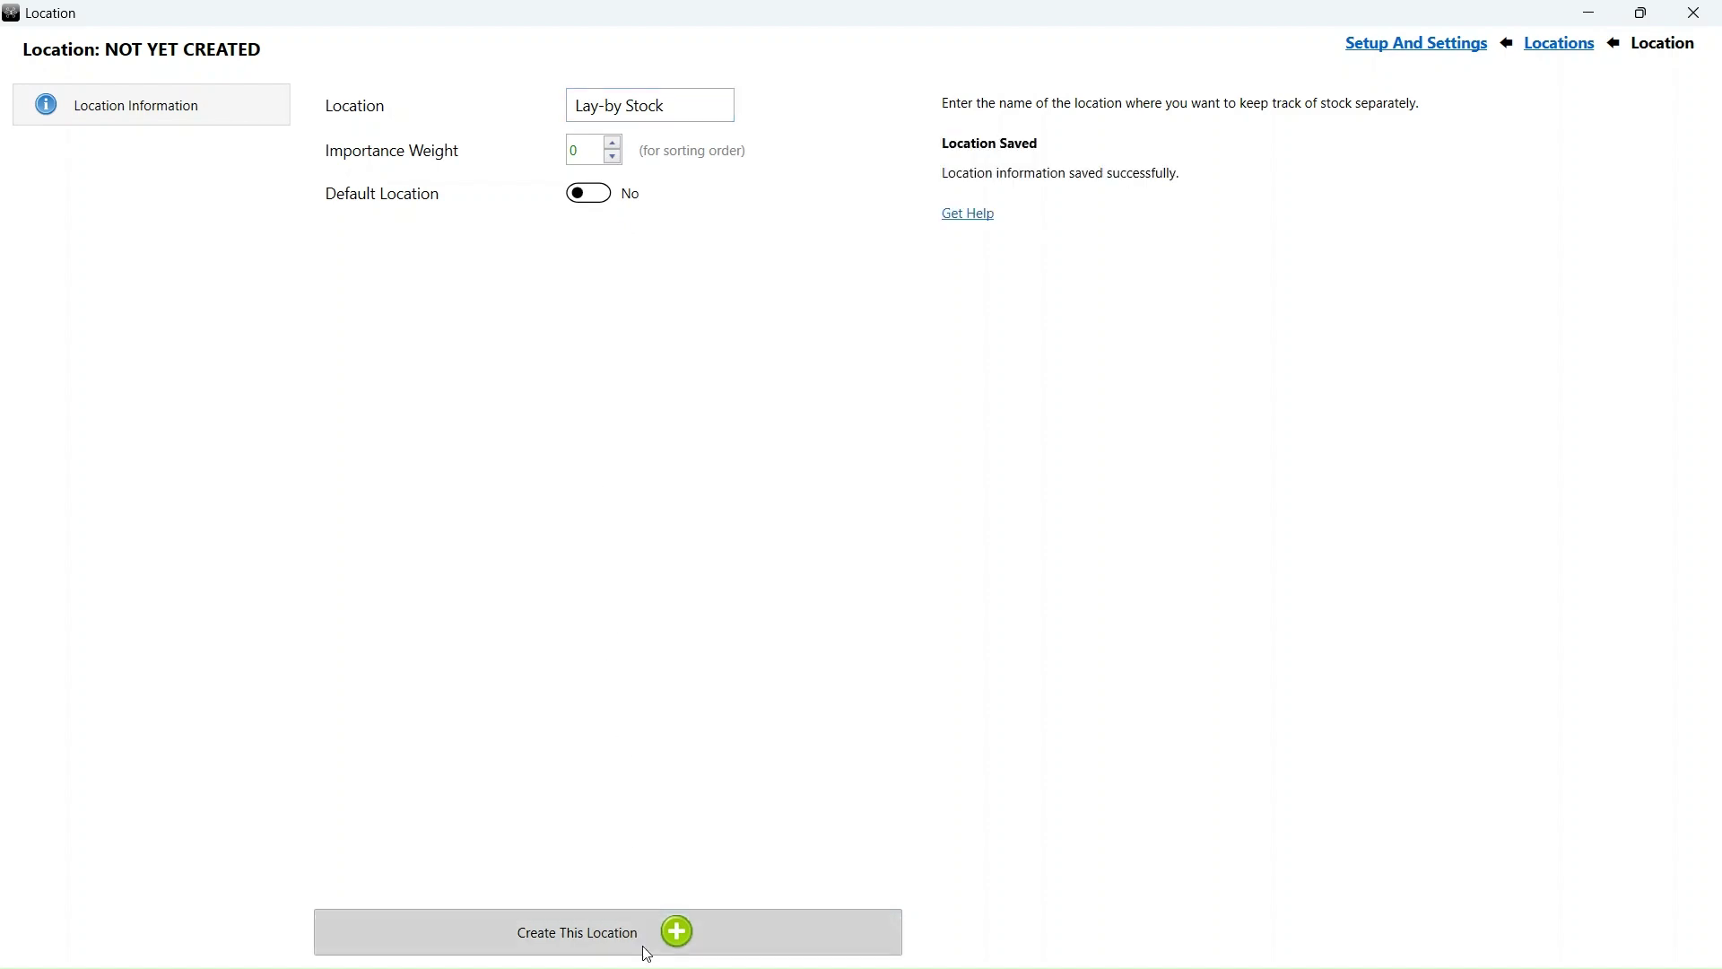
click(1404, 44)
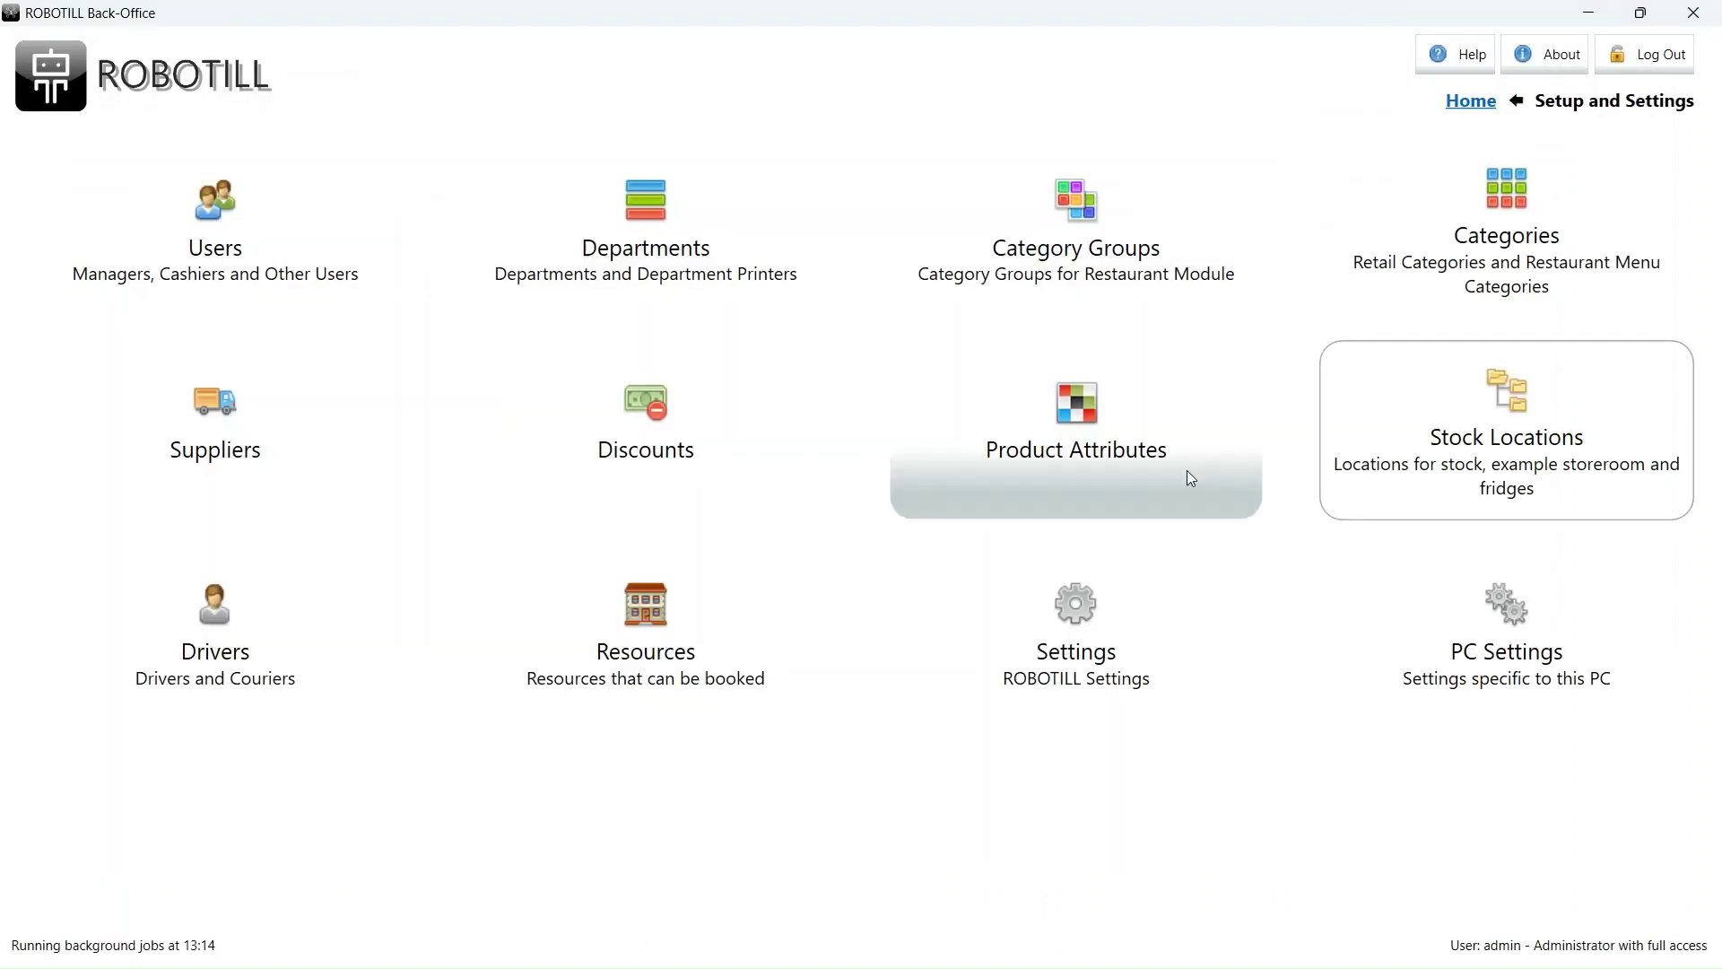
- In Retail Settings, choose Lay-by Stock as the Lay-by Stock Location, then go Home
click(1116, 619)
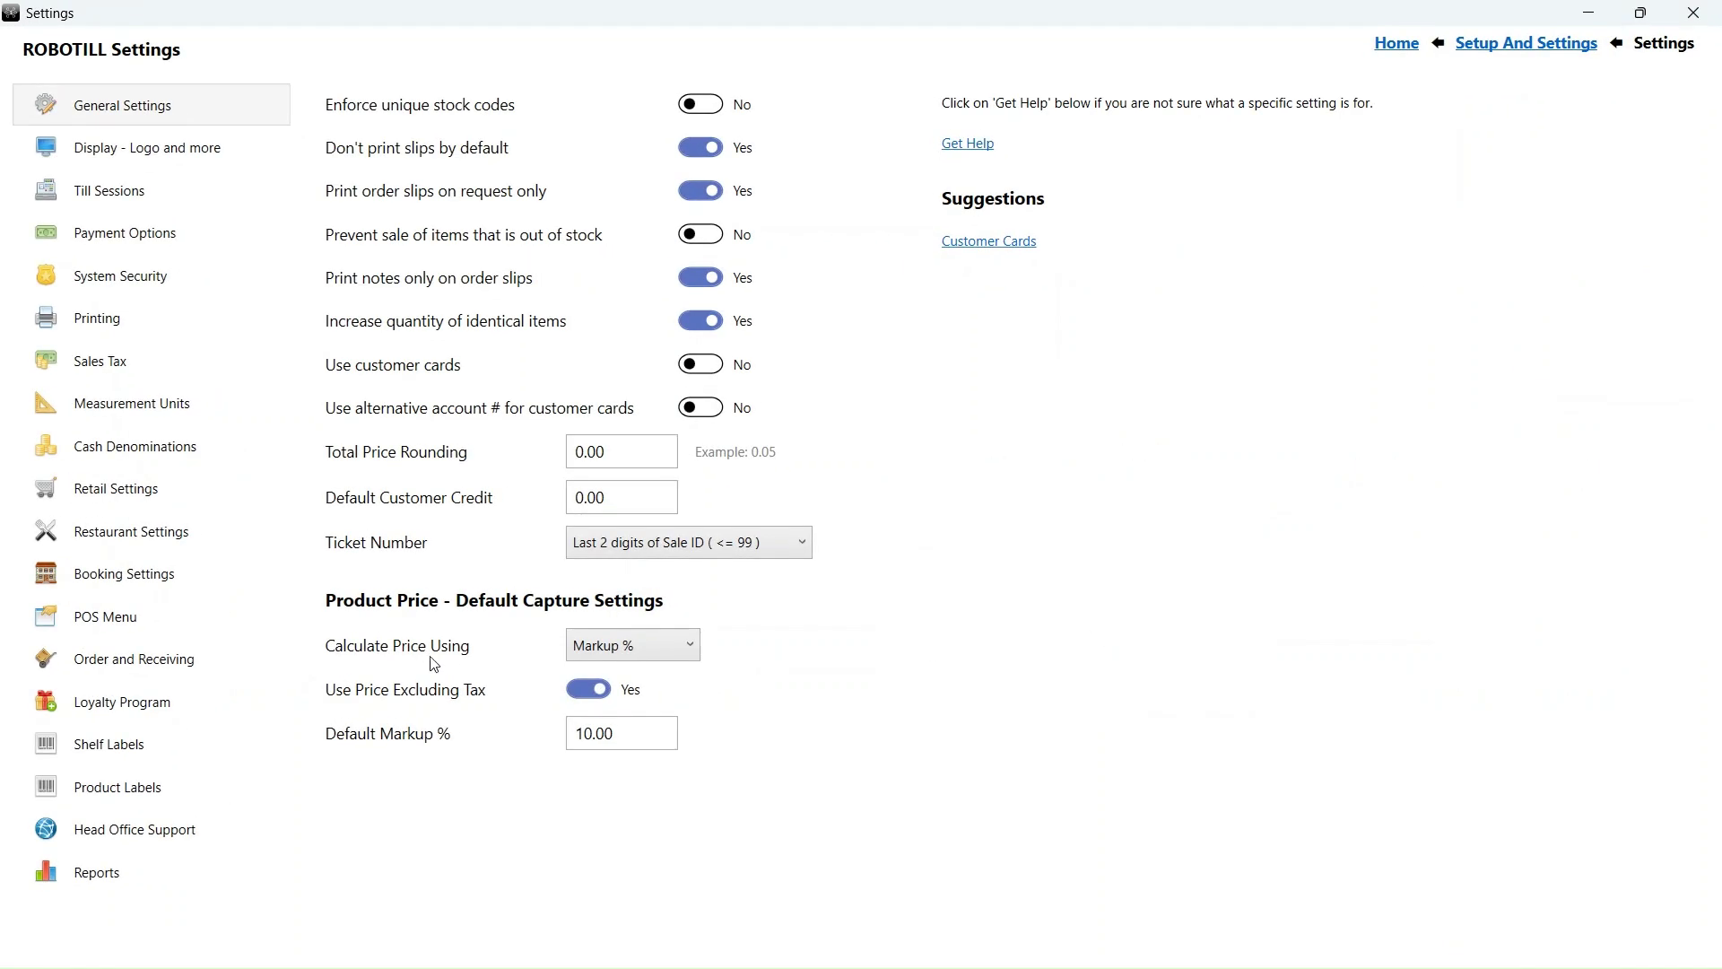
click(113, 496)
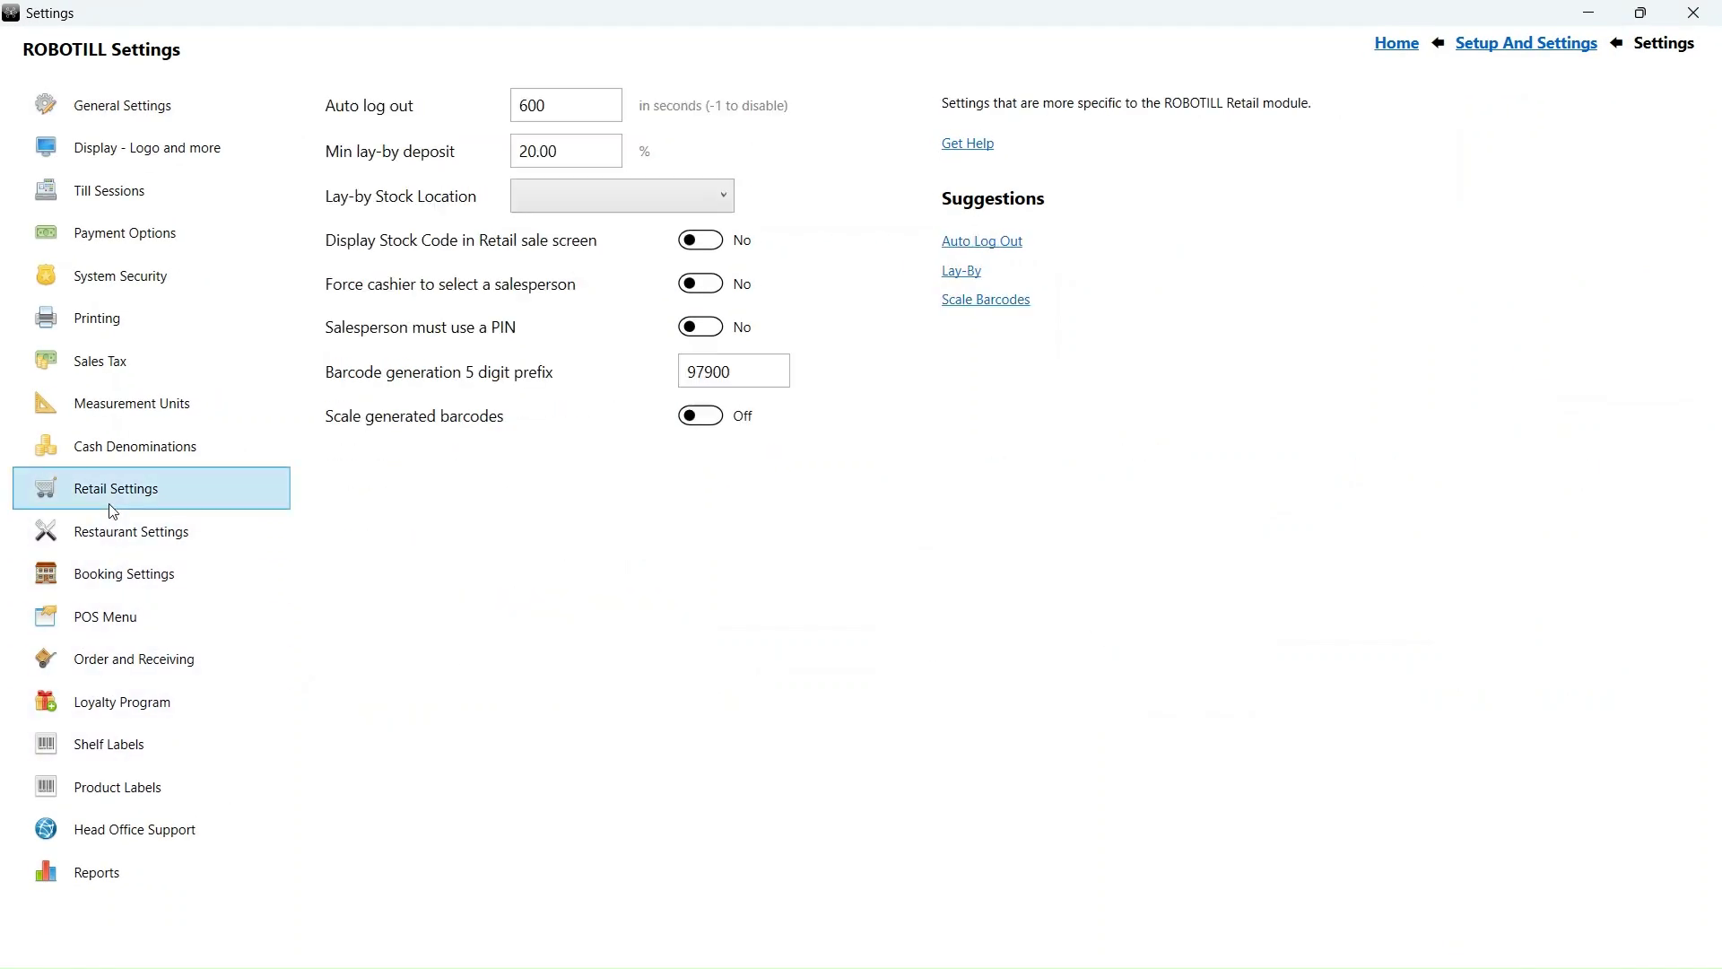
click(650, 205)
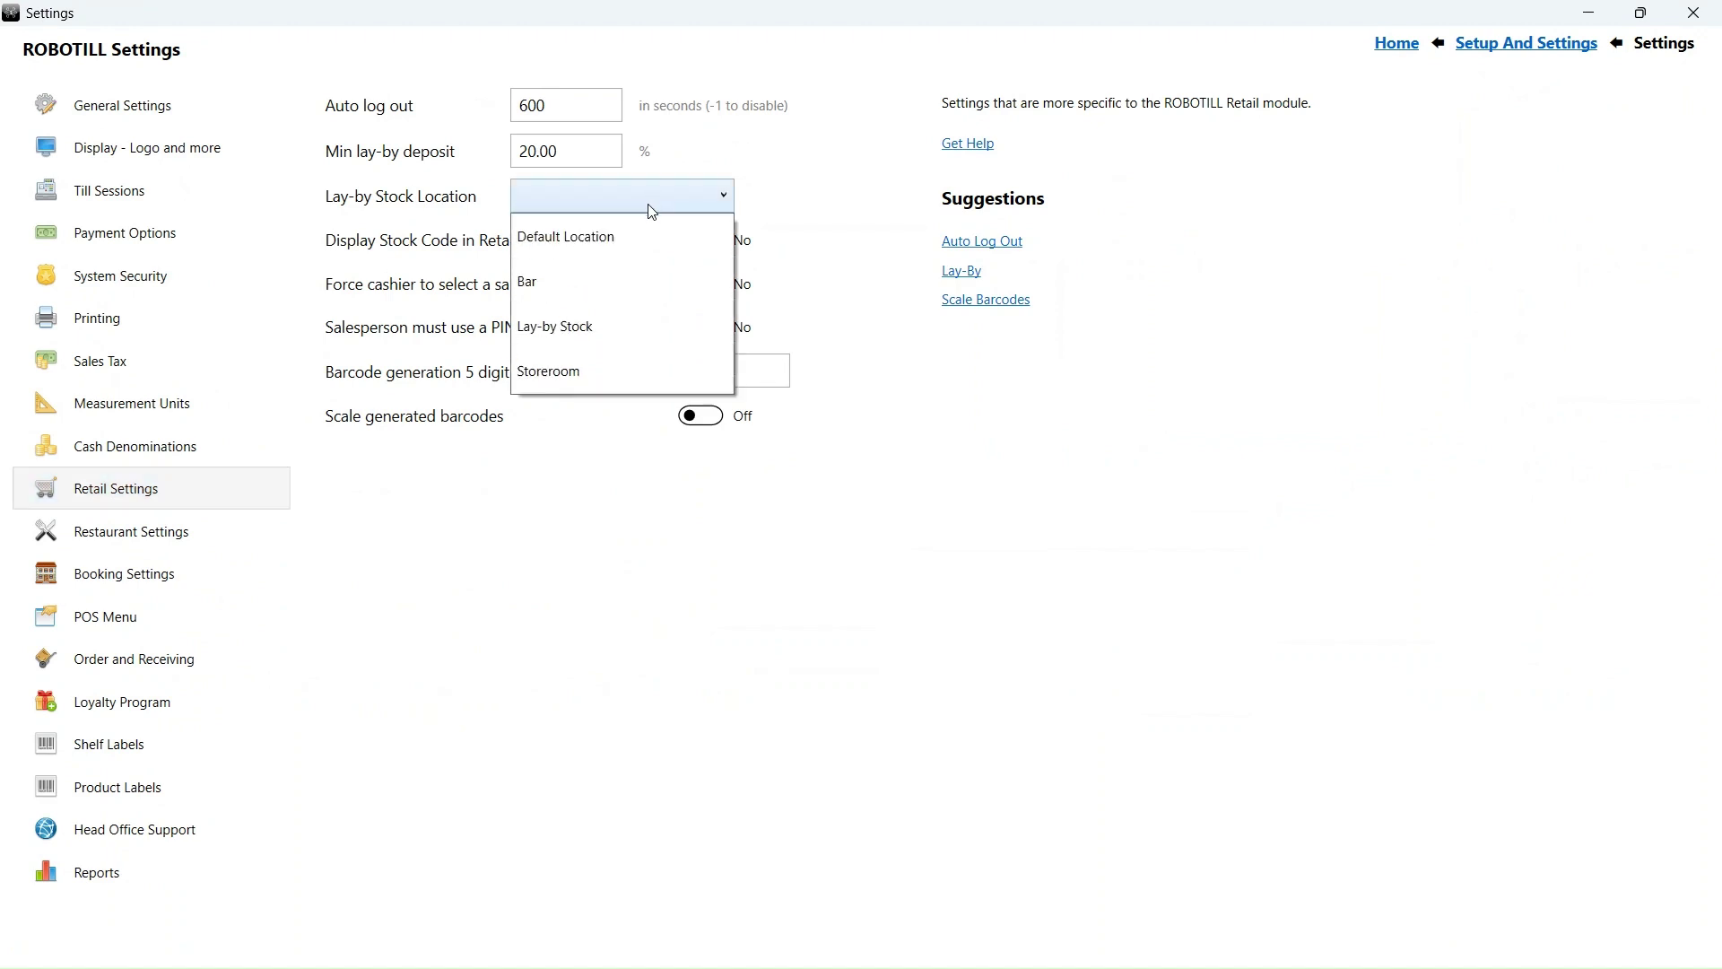
click(637, 326)
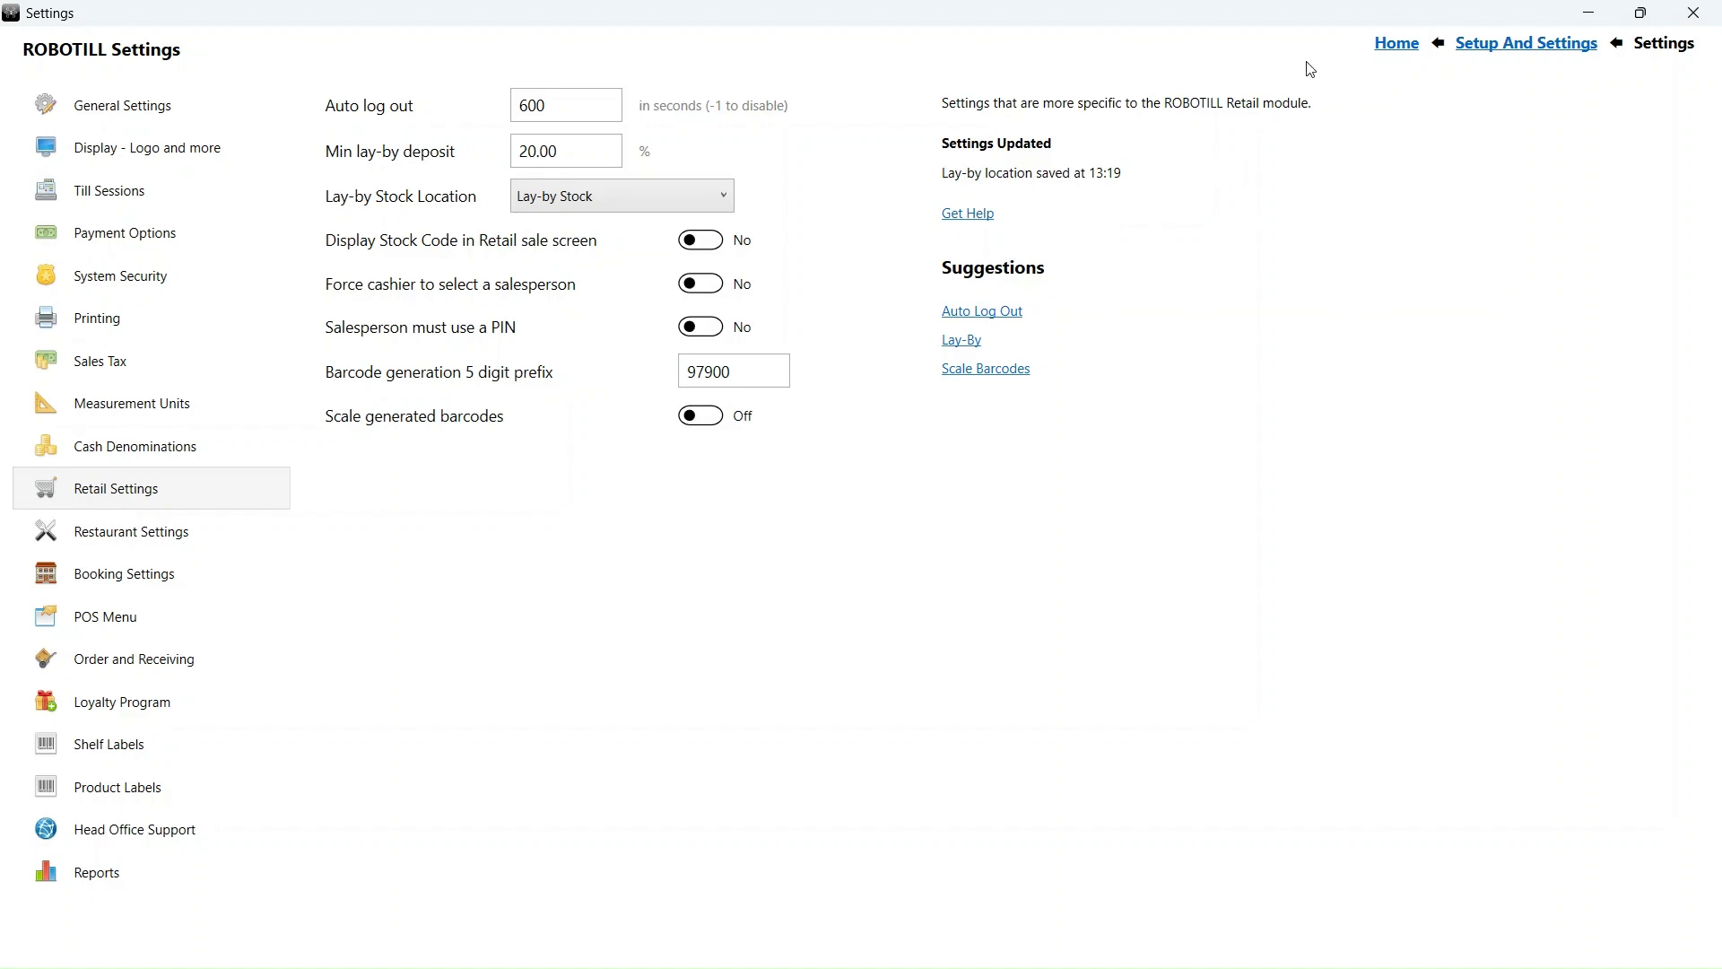
click(1396, 44)
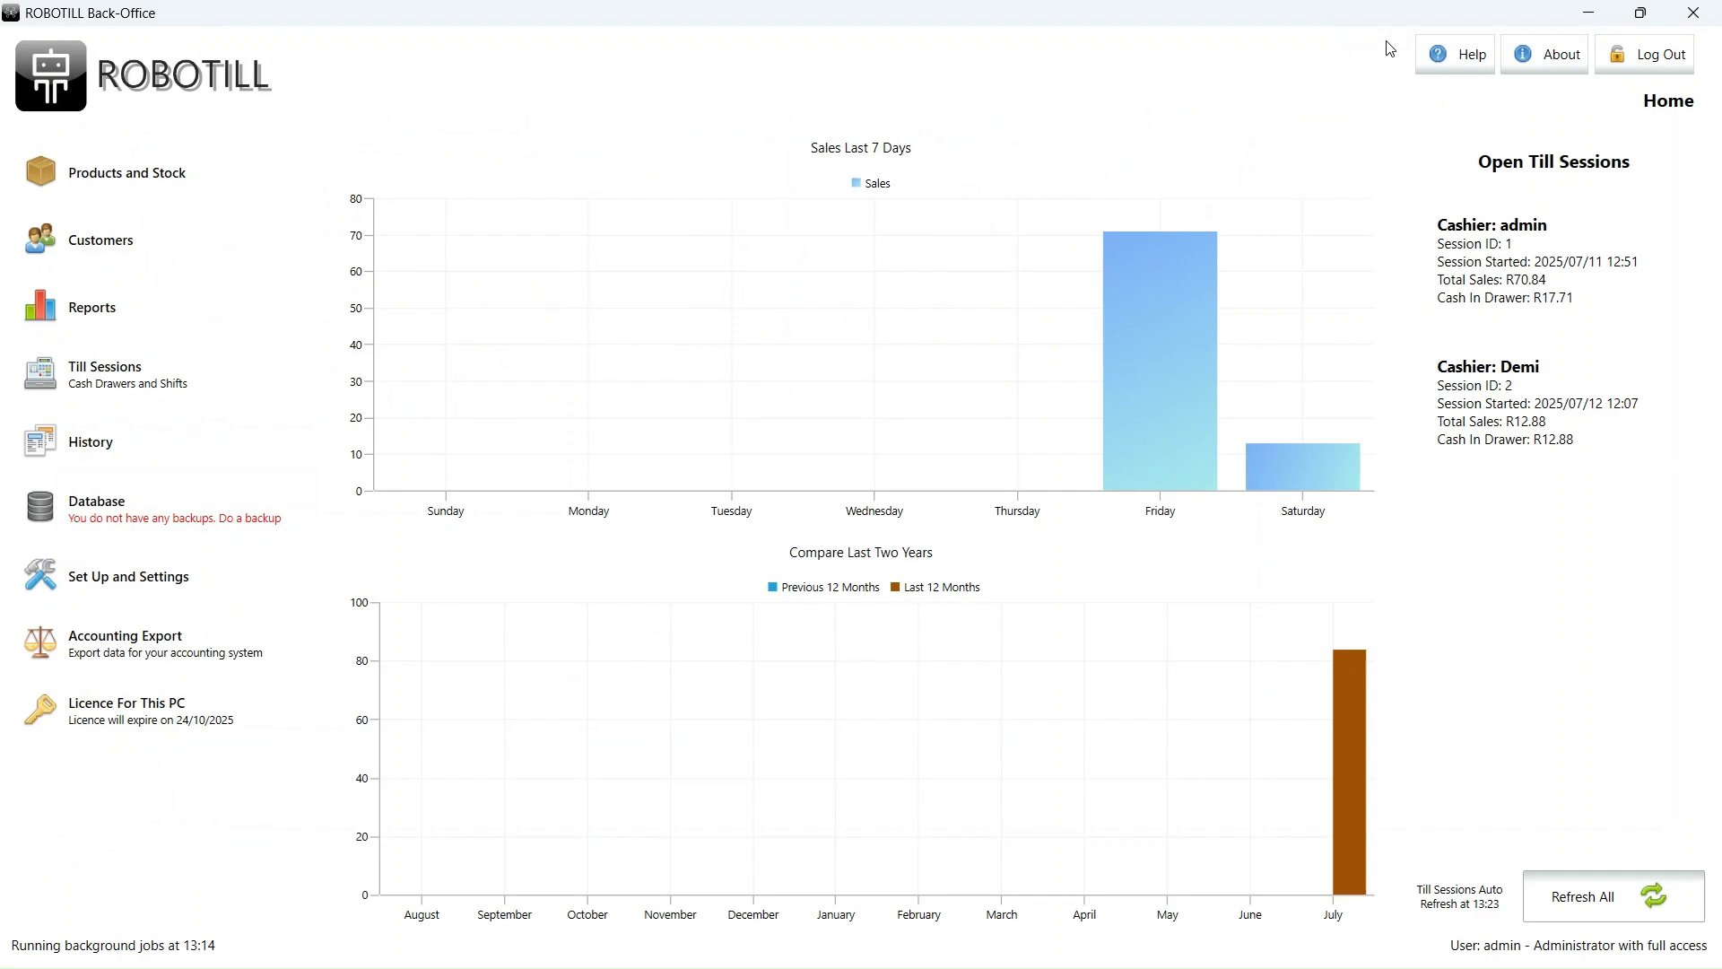